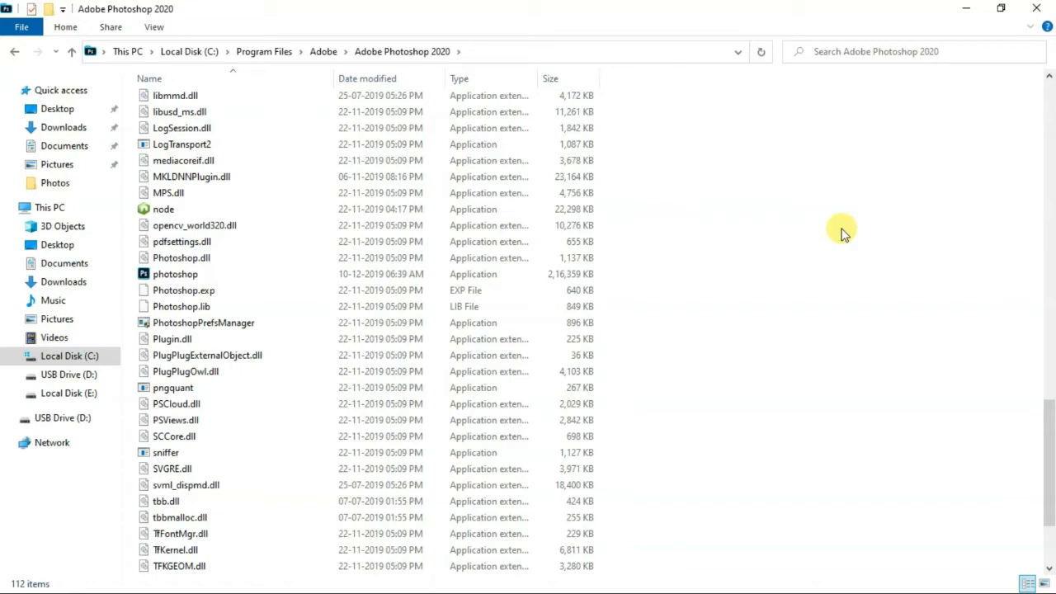
# - Launch the photoshop application from the Adobe Photoshop 2020 folder in settings-reset mode and confirm deleting the Adobe Photoshop Settings File
pyautogui.rightClick(444, 277)
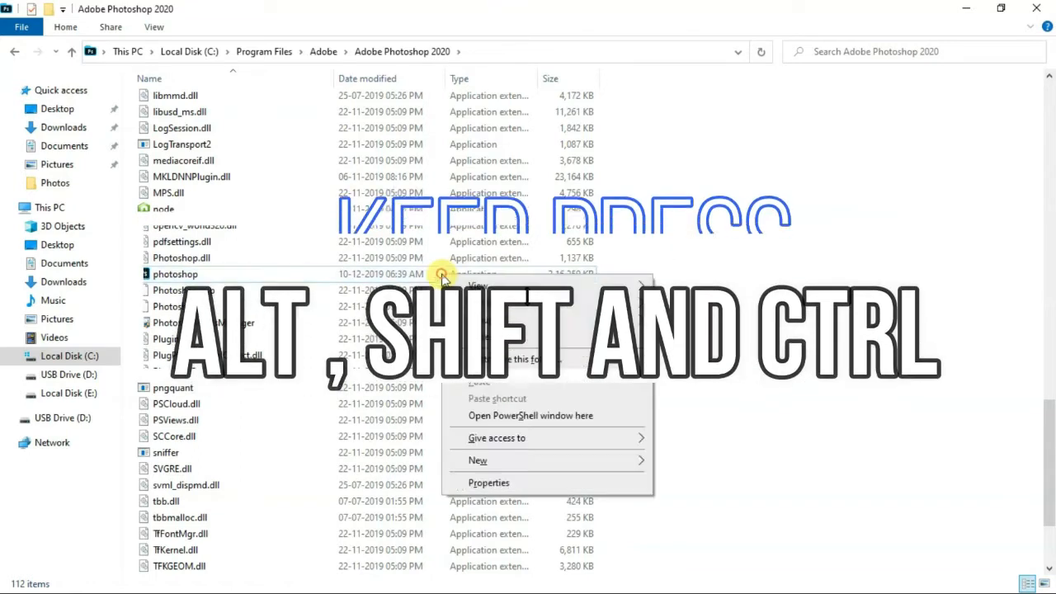
pyautogui.click(424, 276)
pyautogui.rightClick(425, 277)
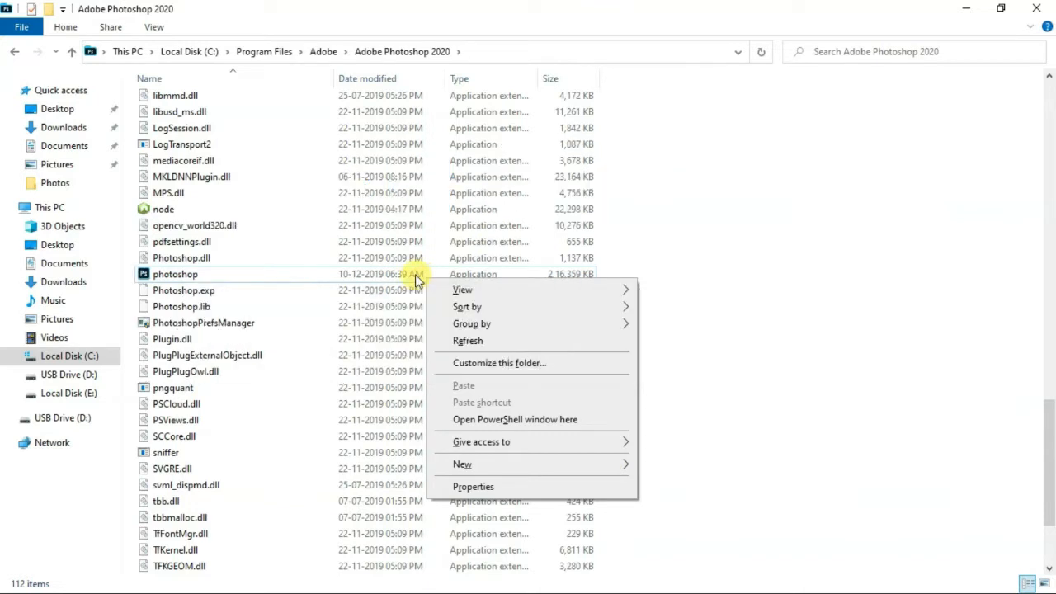
pyautogui.click(416, 280)
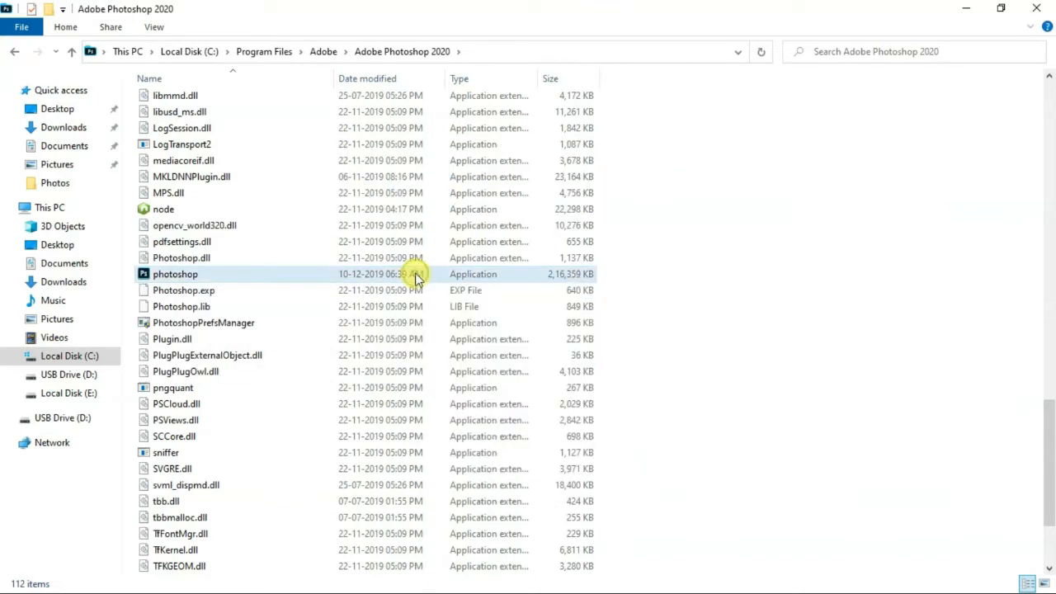
pyautogui.rightClick(415, 278)
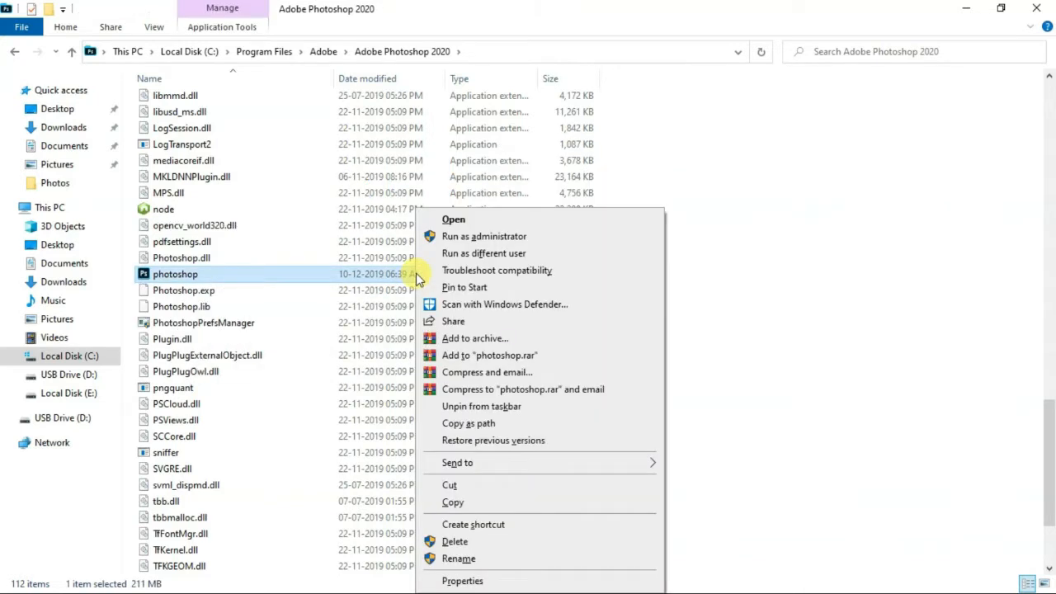
pyautogui.click(464, 225)
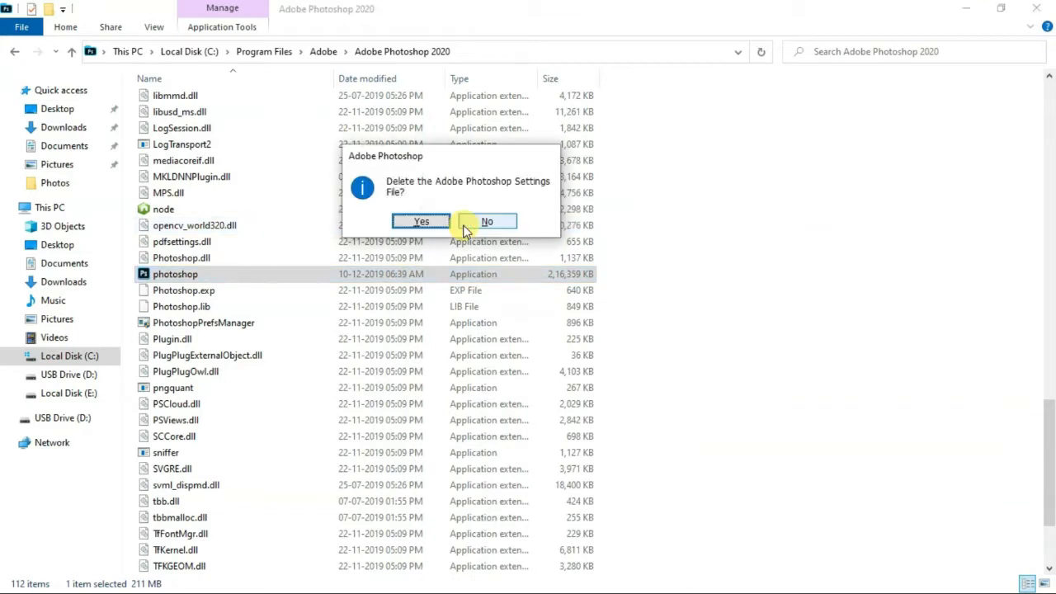
pyautogui.click(421, 223)
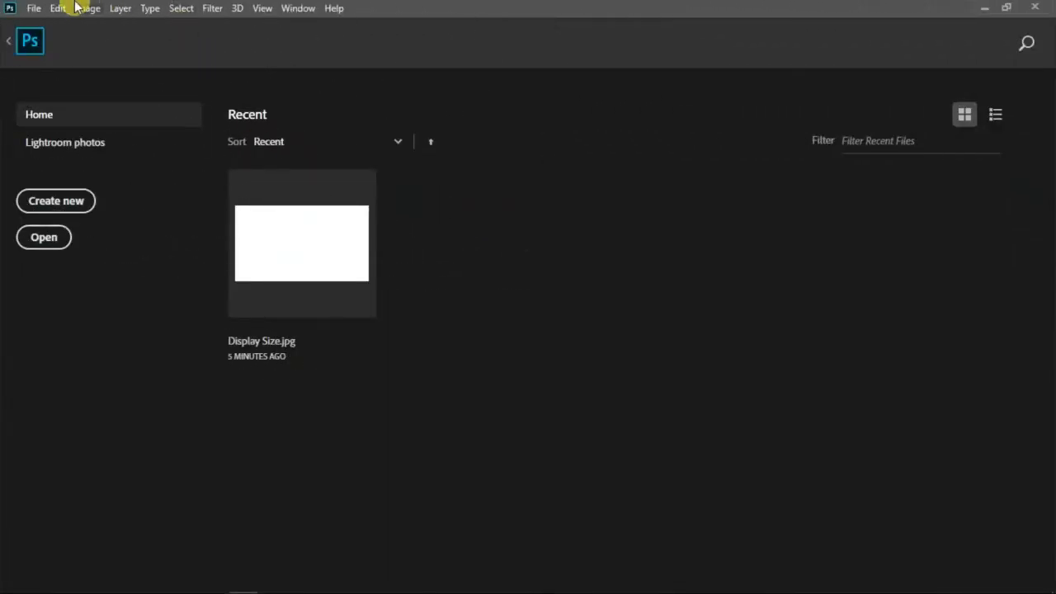
# - In the Performance preferences, raise the memory Photoshop may use to 3269 MB (90%)
pyautogui.click(58, 8)
pyautogui.moveTo(141, 571)
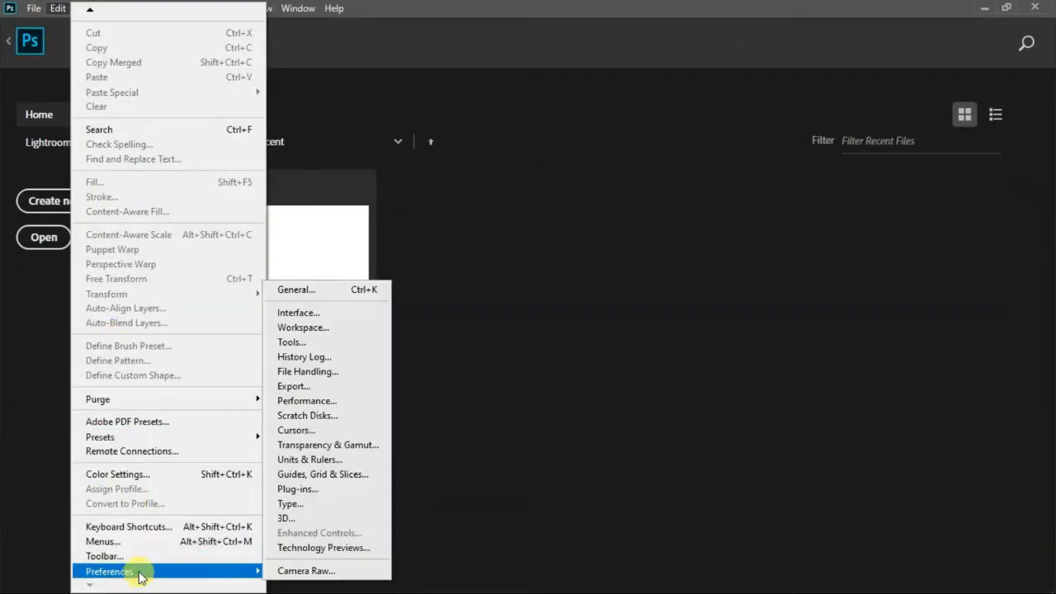
pyautogui.click(297, 289)
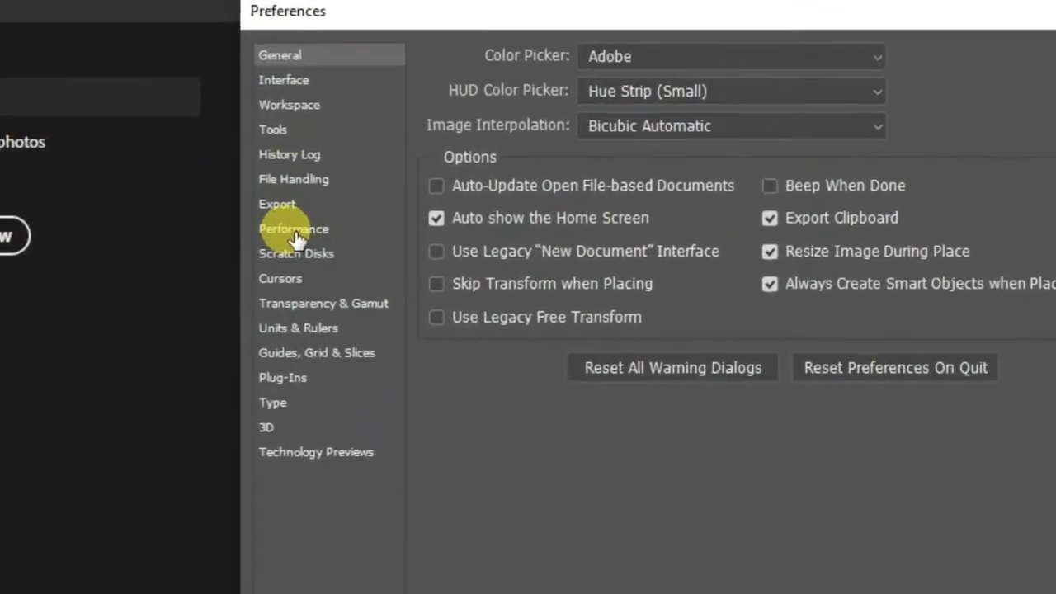
pyautogui.click(295, 232)
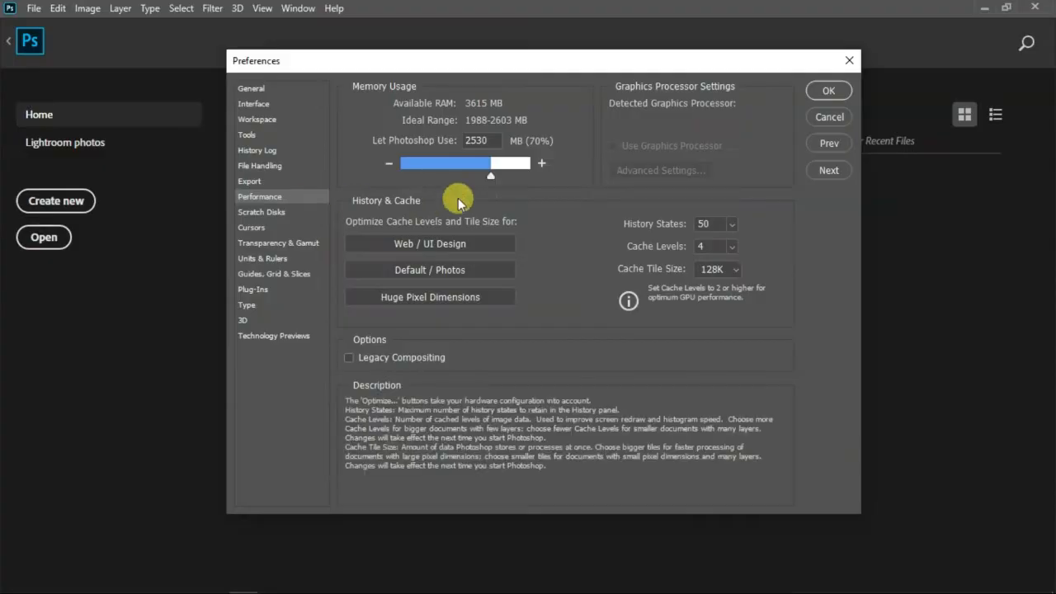
pyautogui.moveTo(489, 176); pyautogui.dragTo(518, 186)
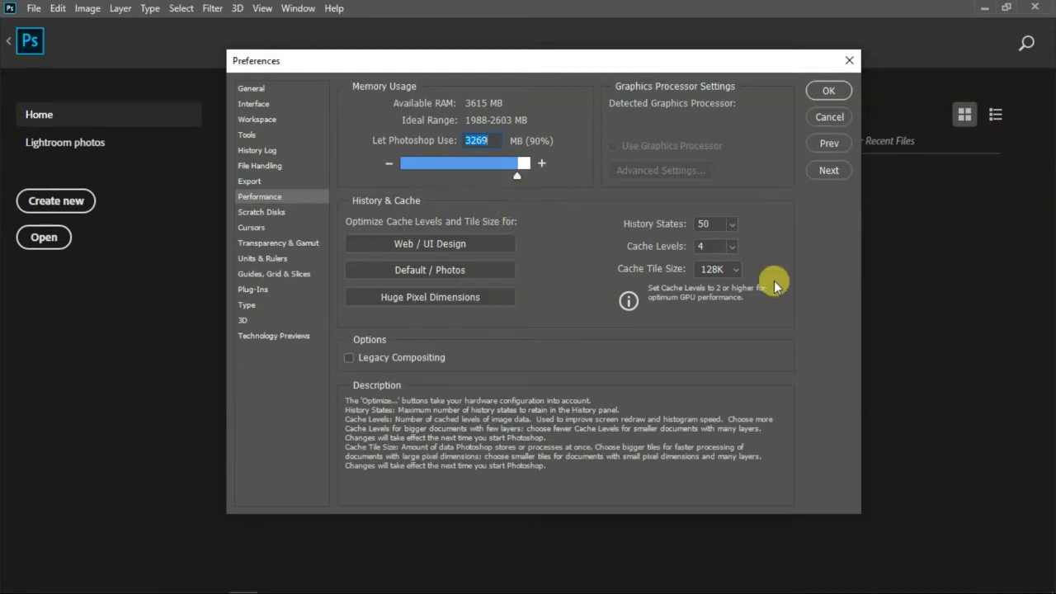
# - Set History States to 40 and accept the preferences
pyautogui.click(731, 245)
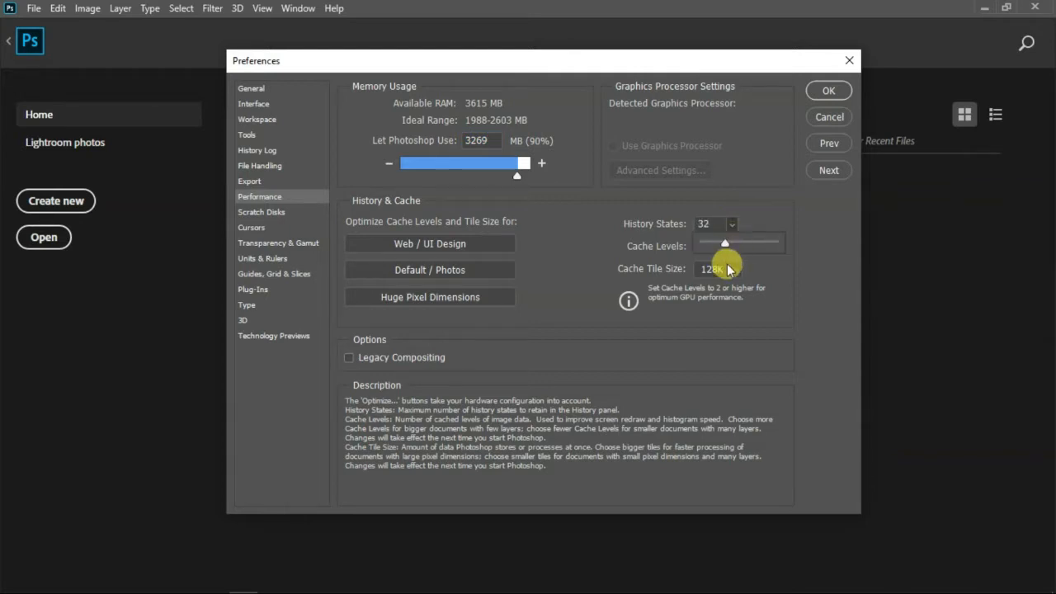
pyautogui.doubleClick(703, 219)
pyautogui.write('45')
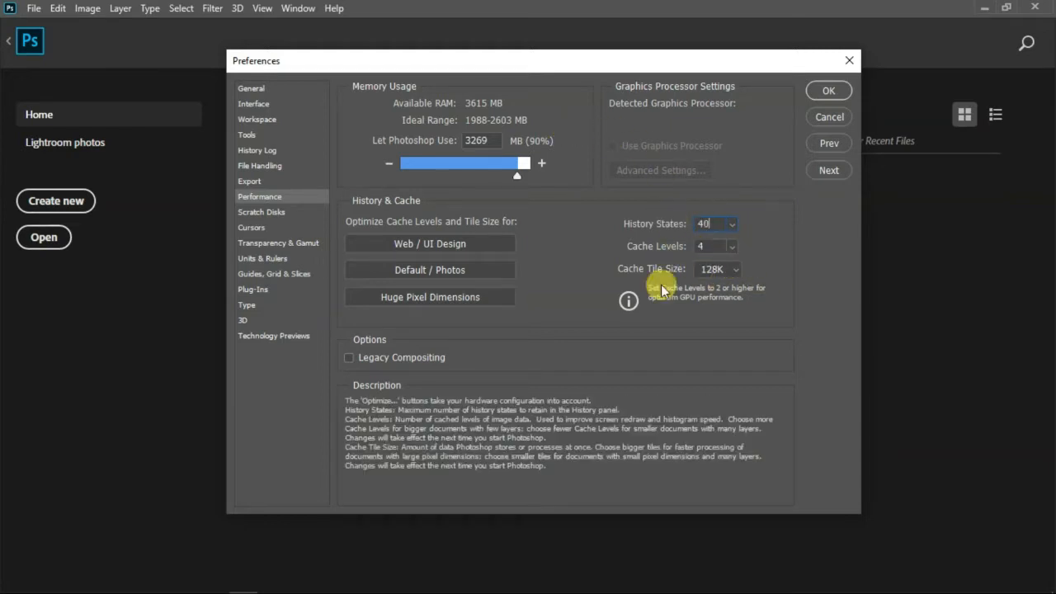
pyautogui.click(819, 94)
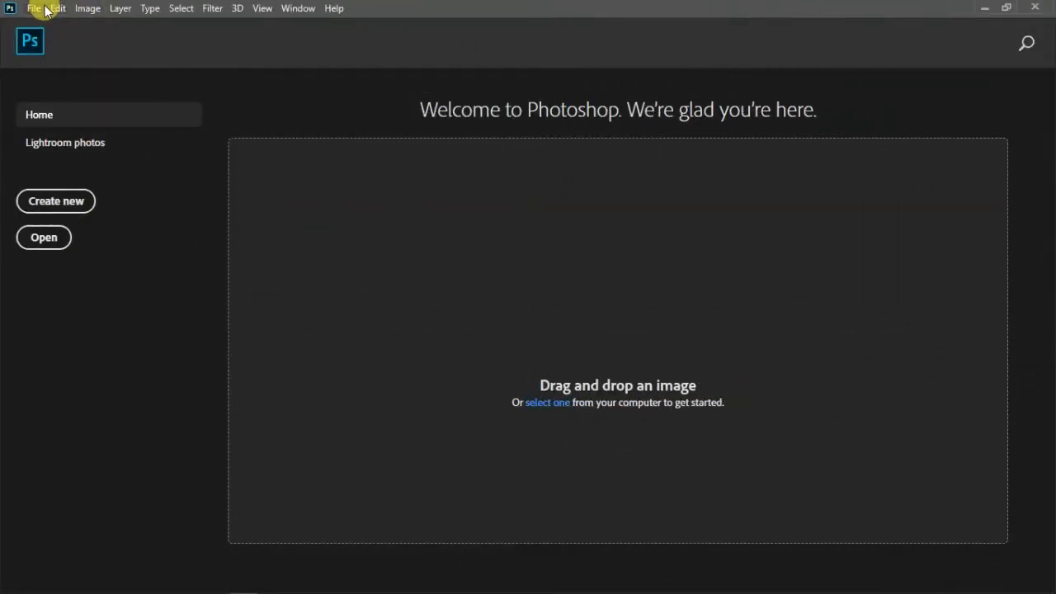
# - Enable Show Reference Point when using Transform in the Tools preferences and accept the change
pyautogui.click(63, 8)
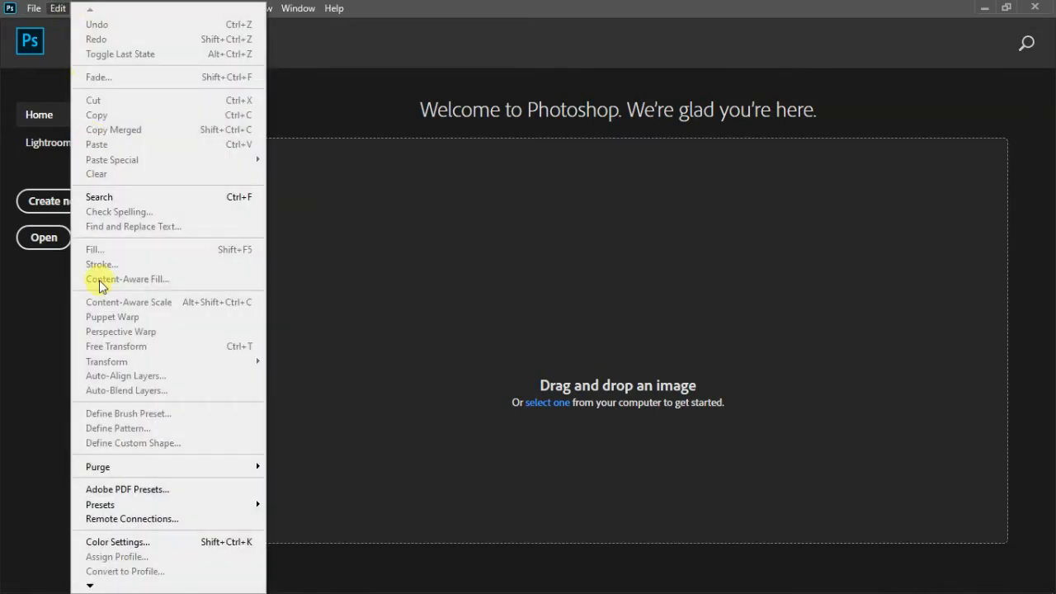
pyautogui.moveTo(91, 586)
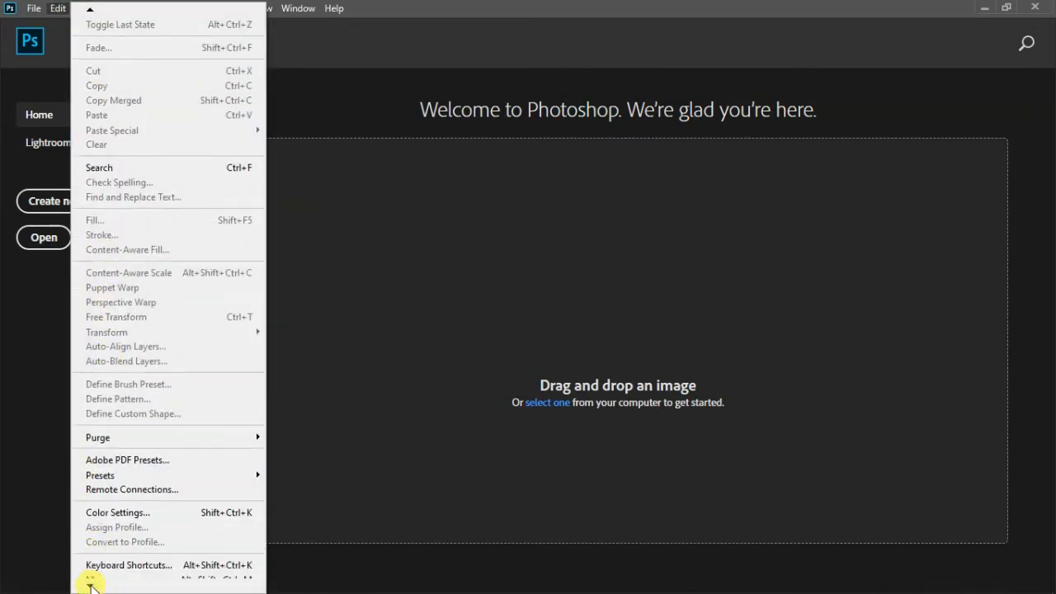
pyautogui.moveTo(132, 569)
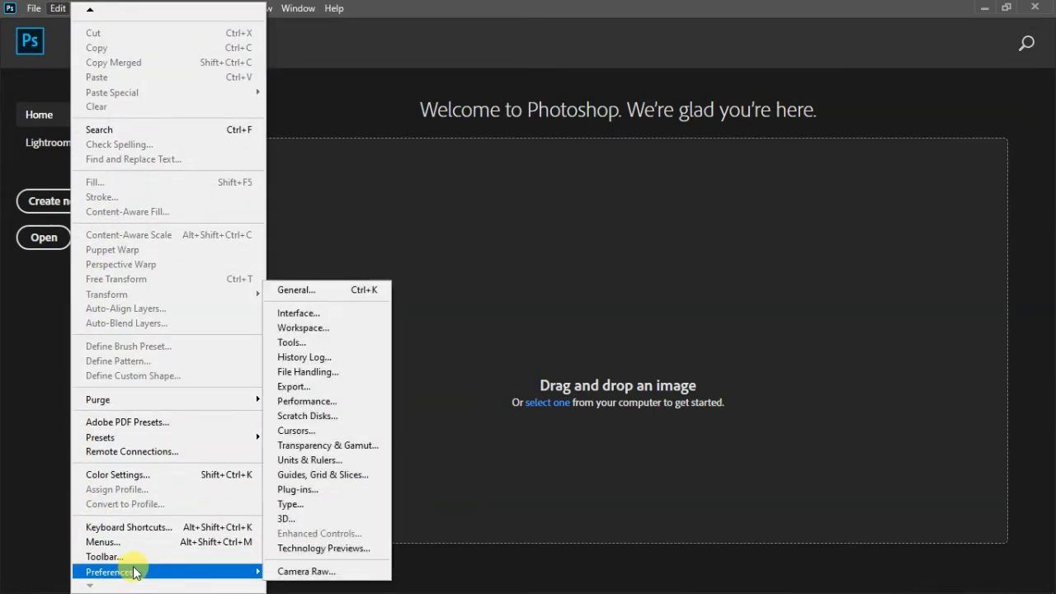
pyautogui.click(366, 294)
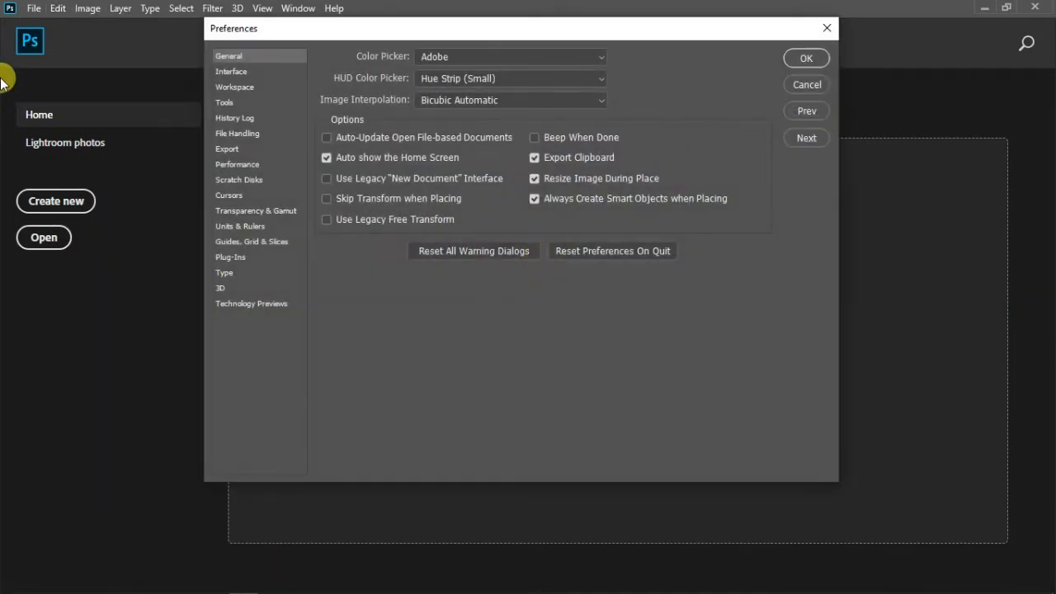
pyautogui.moveTo(635, 30); pyautogui.dragTo(658, 62)
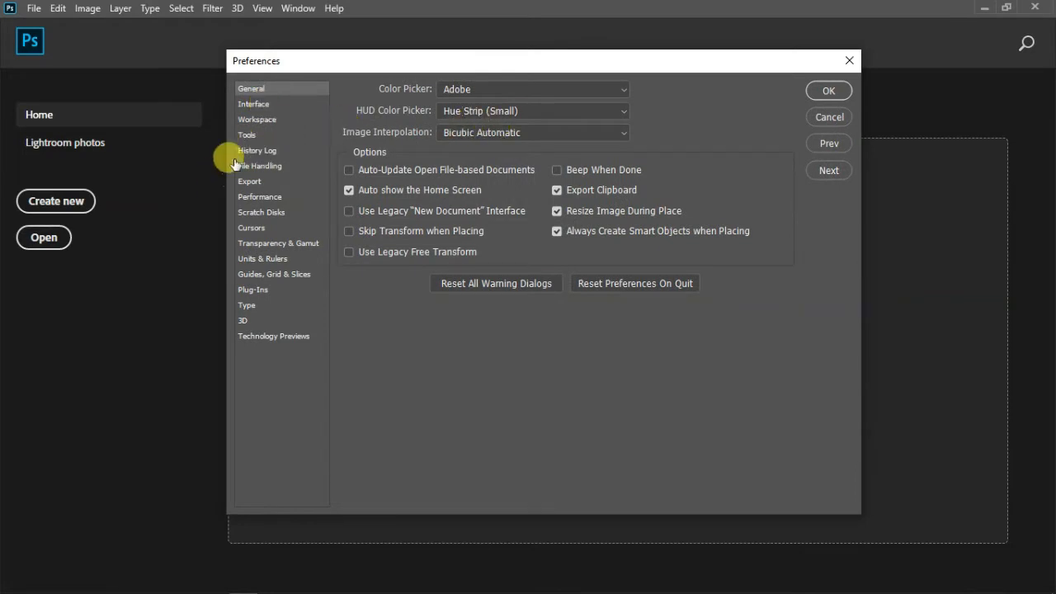
pyautogui.click(242, 134)
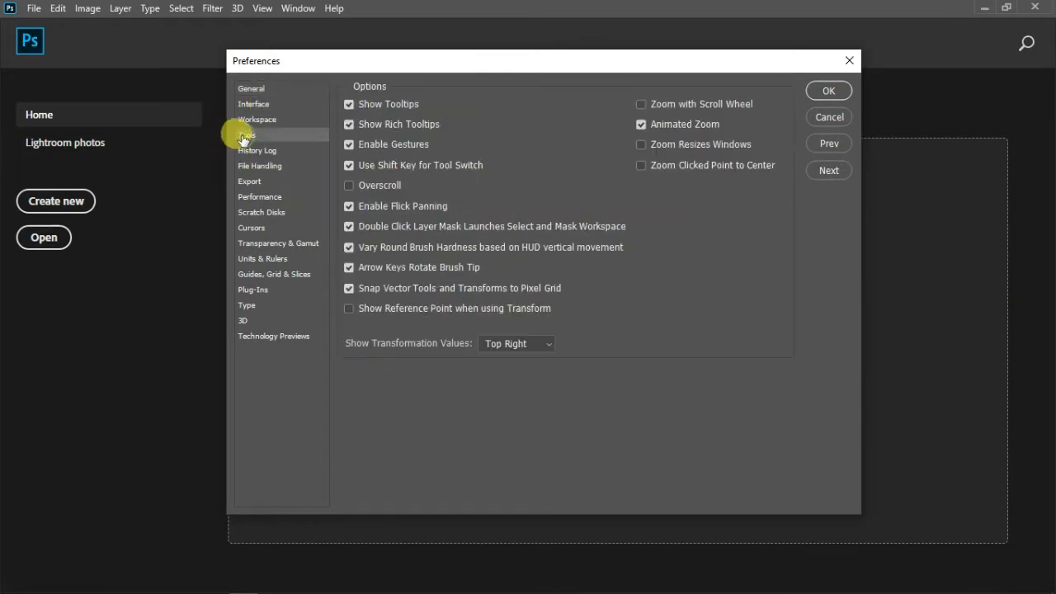
pyautogui.click(351, 309)
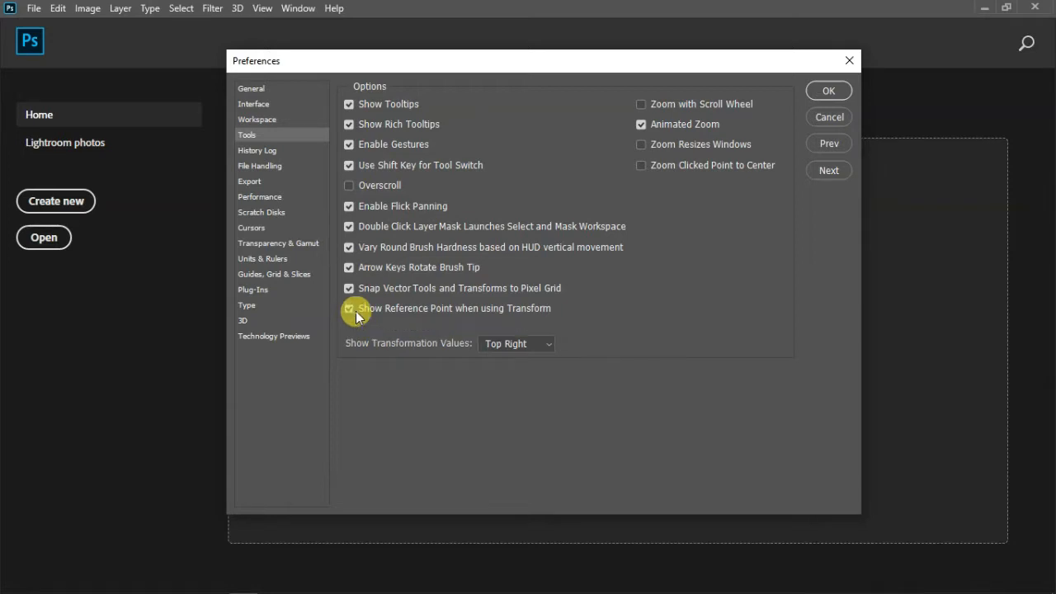
pyautogui.click(829, 92)
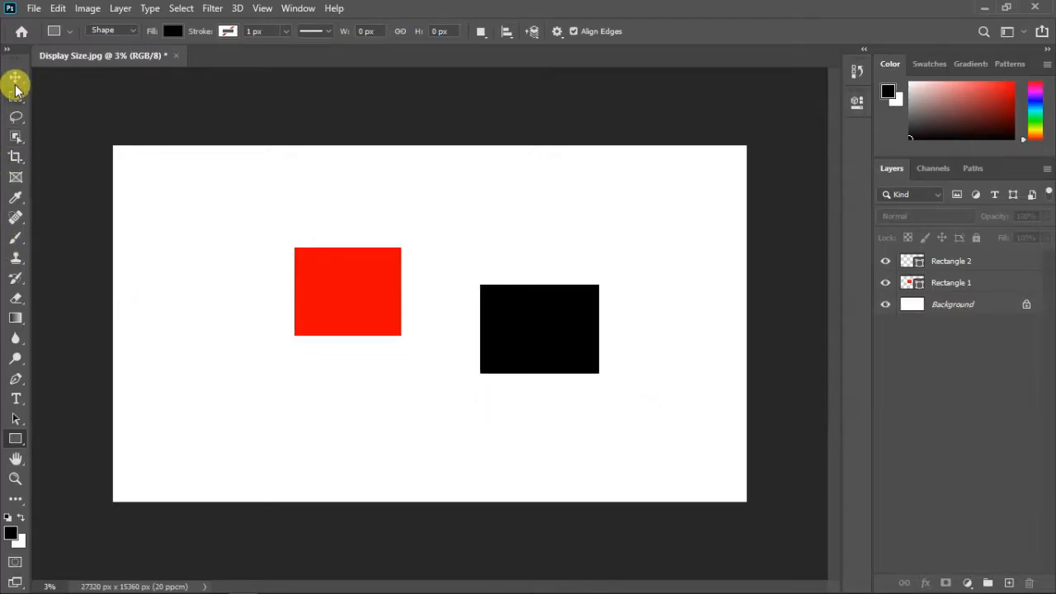
# - Move the black rectangle slightly up and to the left with the Move tool
pyautogui.click(16, 82)
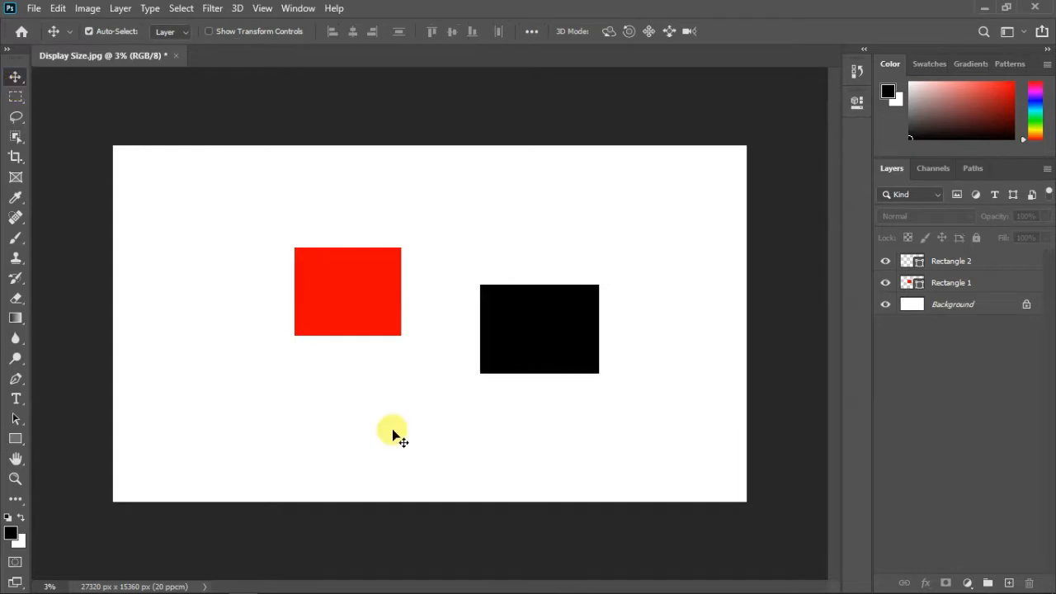
pyautogui.moveTo(501, 362); pyautogui.dragTo(467, 324)
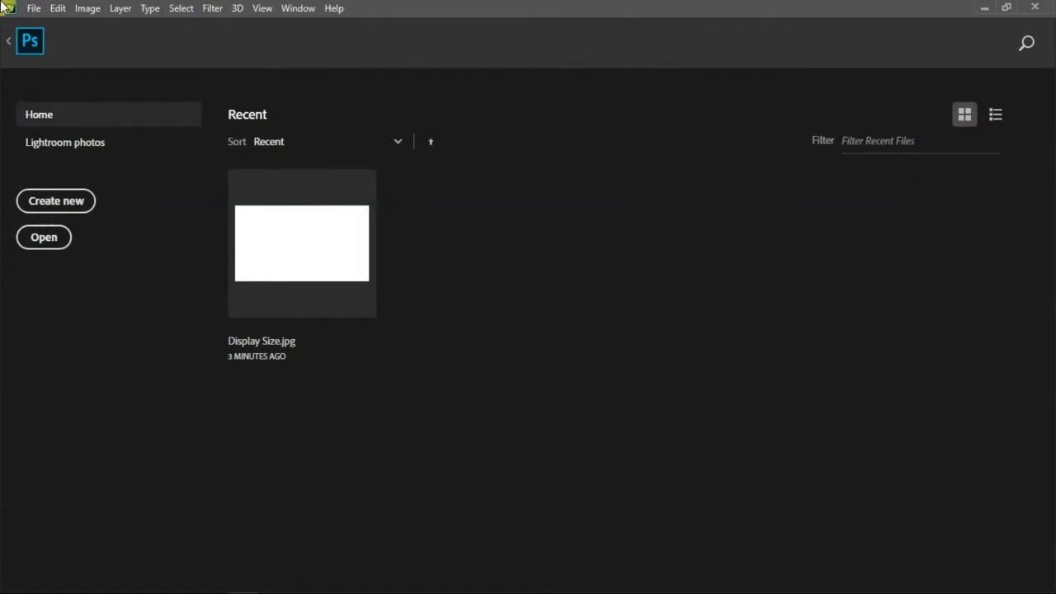
# - Review the active drives in the Scratch Disks preferences and accept the dialog
pyautogui.click(38, 14)
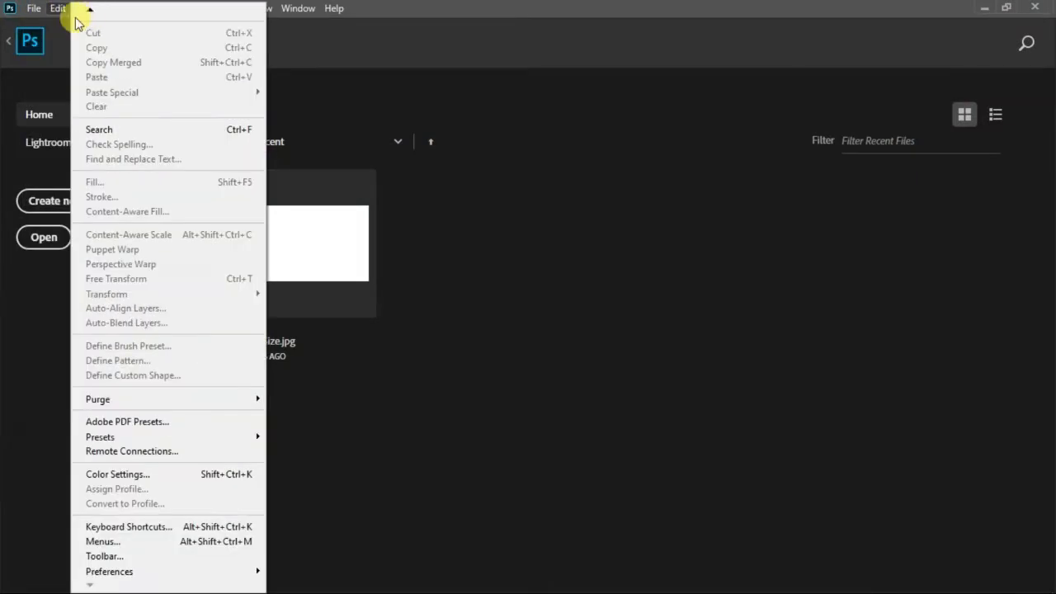
pyautogui.click(52, 12)
pyautogui.click(51, 12)
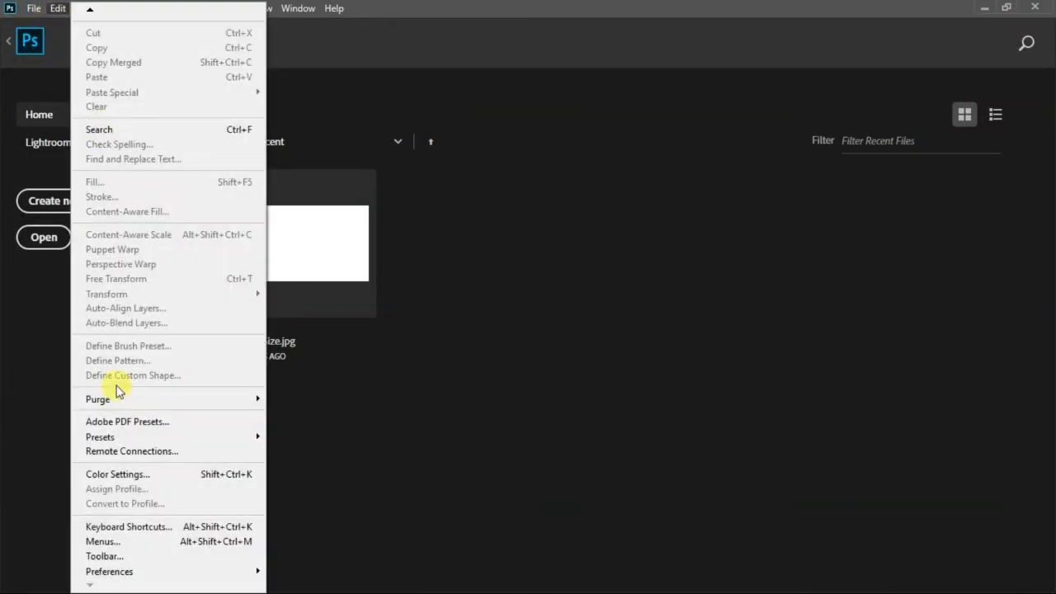
pyautogui.moveTo(121, 577)
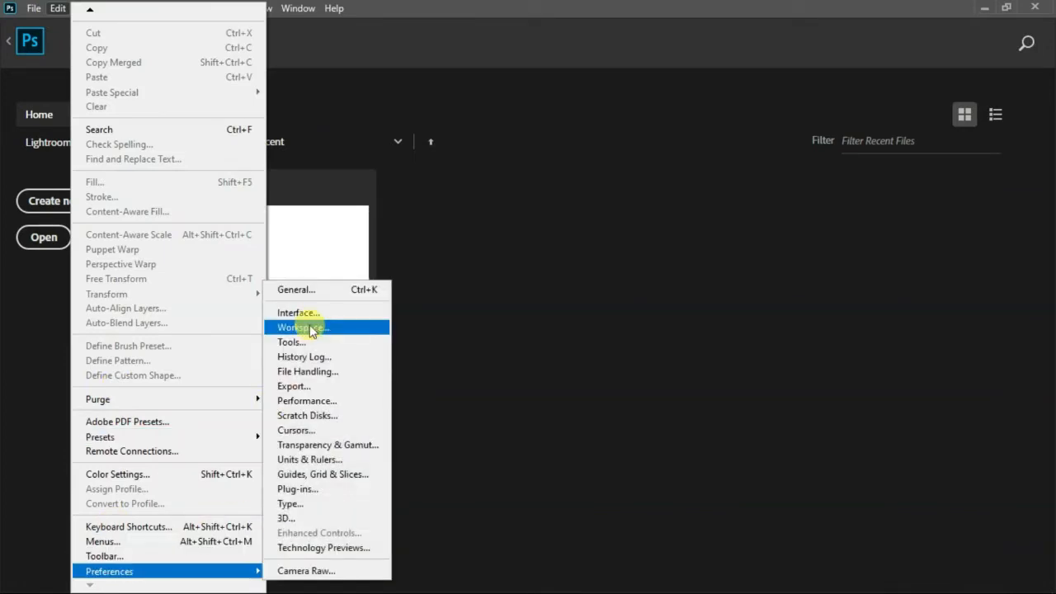
pyautogui.click(319, 294)
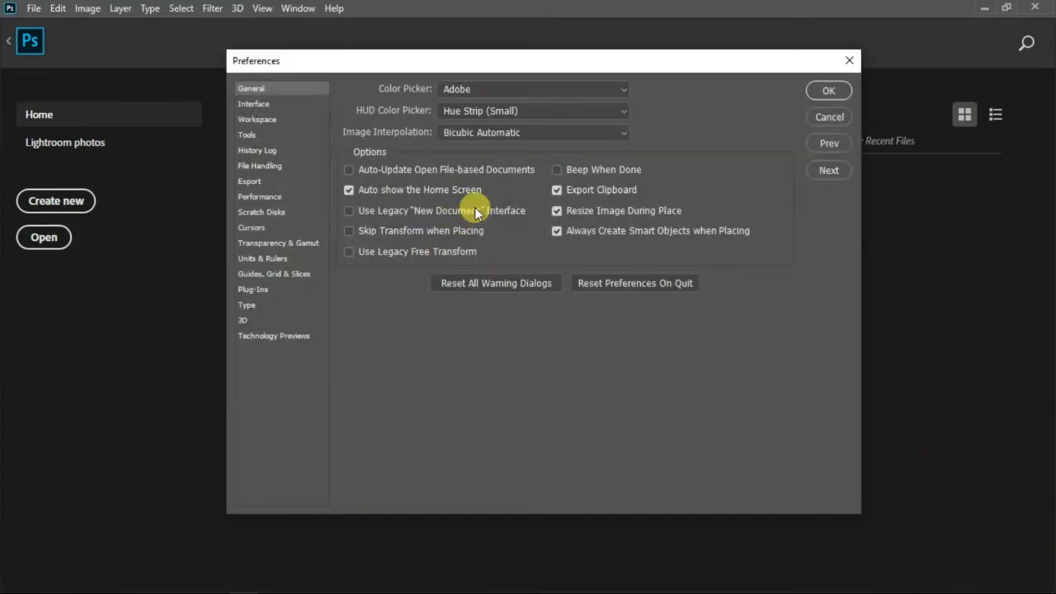
pyautogui.click(272, 215)
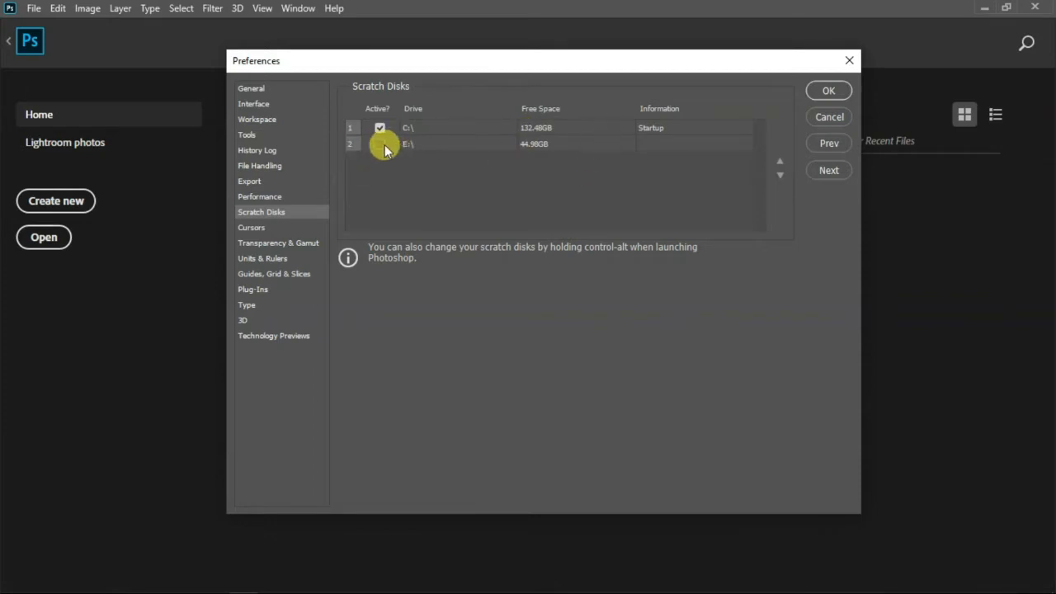
pyautogui.click(828, 87)
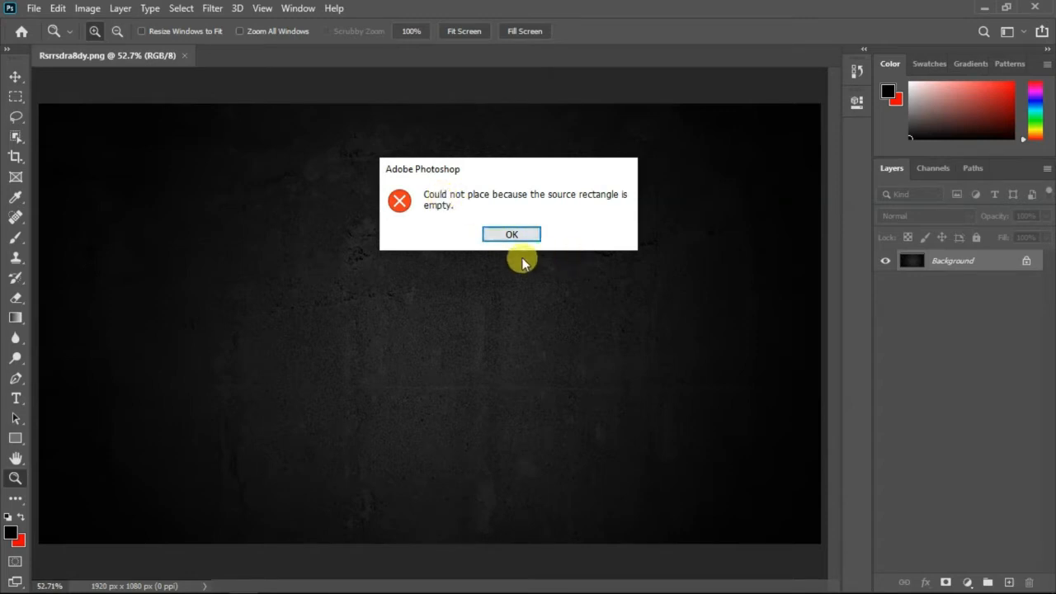
# - Try to place an image from the Chrome Download folder into the Rsrrsdra8dy.png document and dismiss the error messages
pyautogui.click(513, 236)
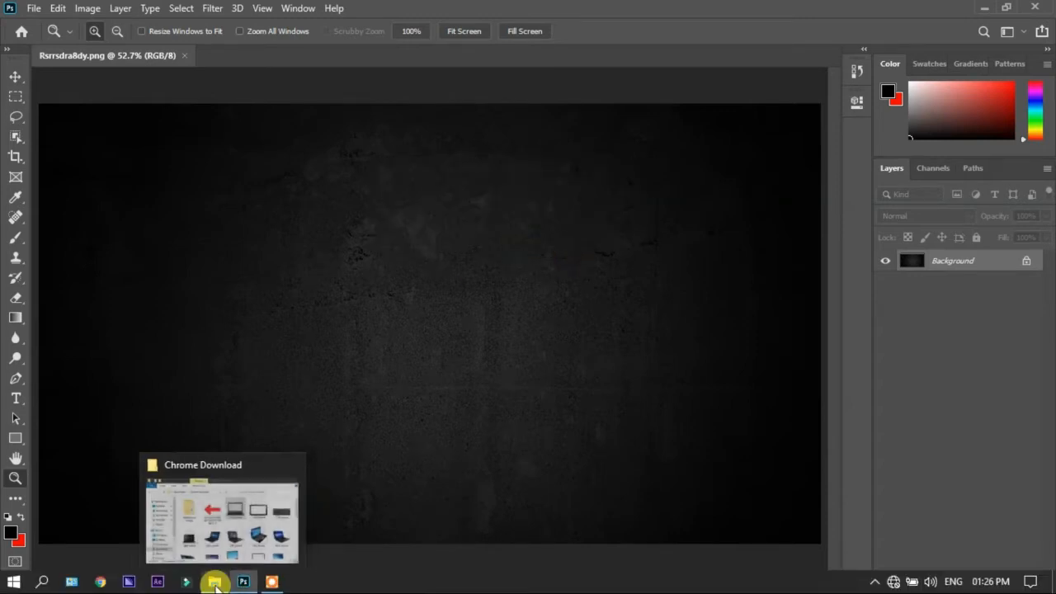
pyautogui.click(215, 582)
pyautogui.moveTo(540, 342); pyautogui.dragTo(278, 330)
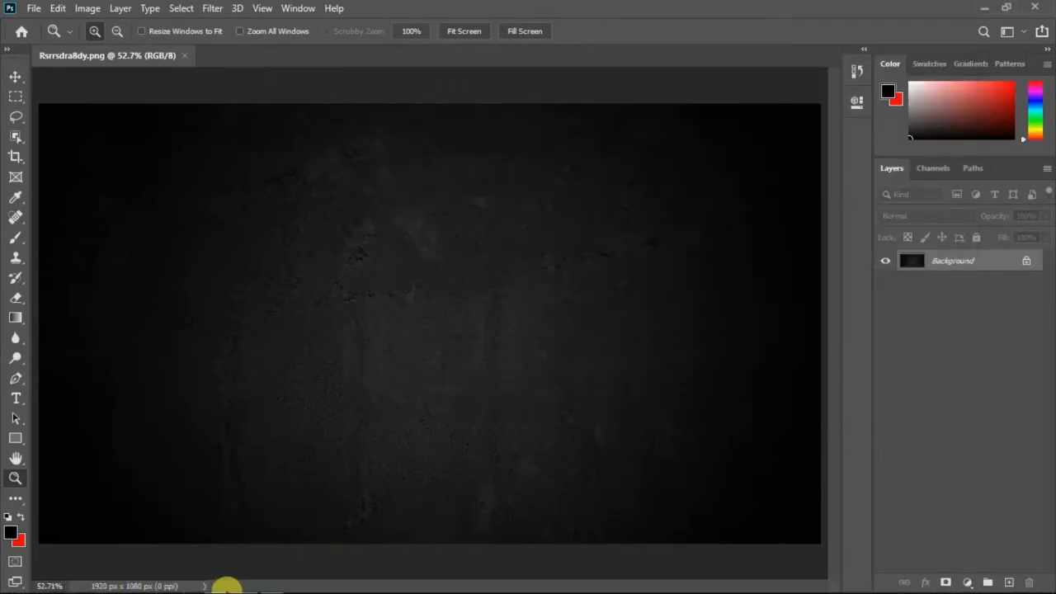
pyautogui.click(216, 584)
pyautogui.moveTo(633, 216); pyautogui.dragTo(343, 297)
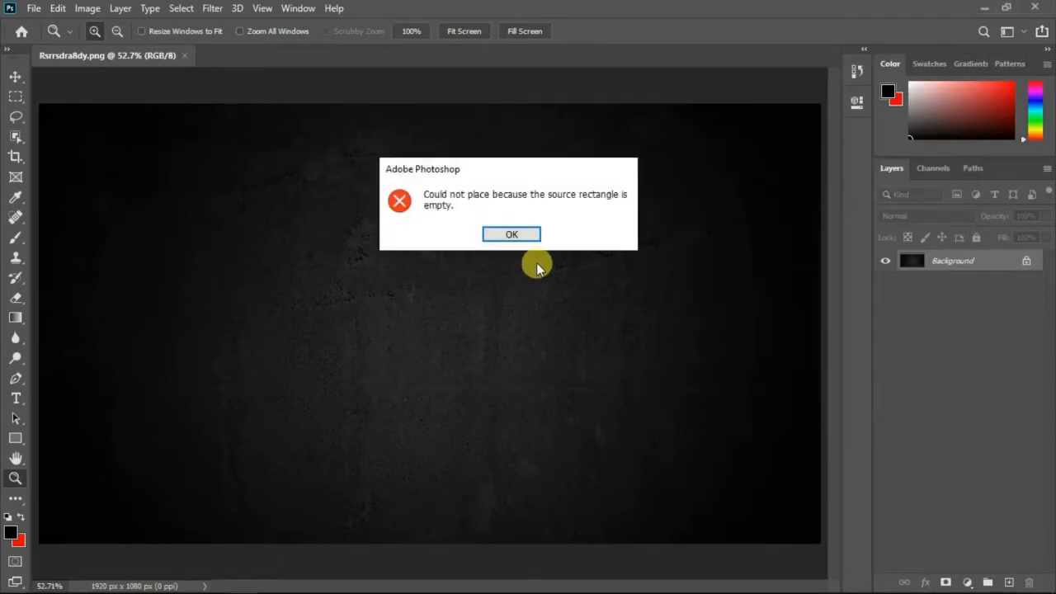
pyautogui.click(519, 235)
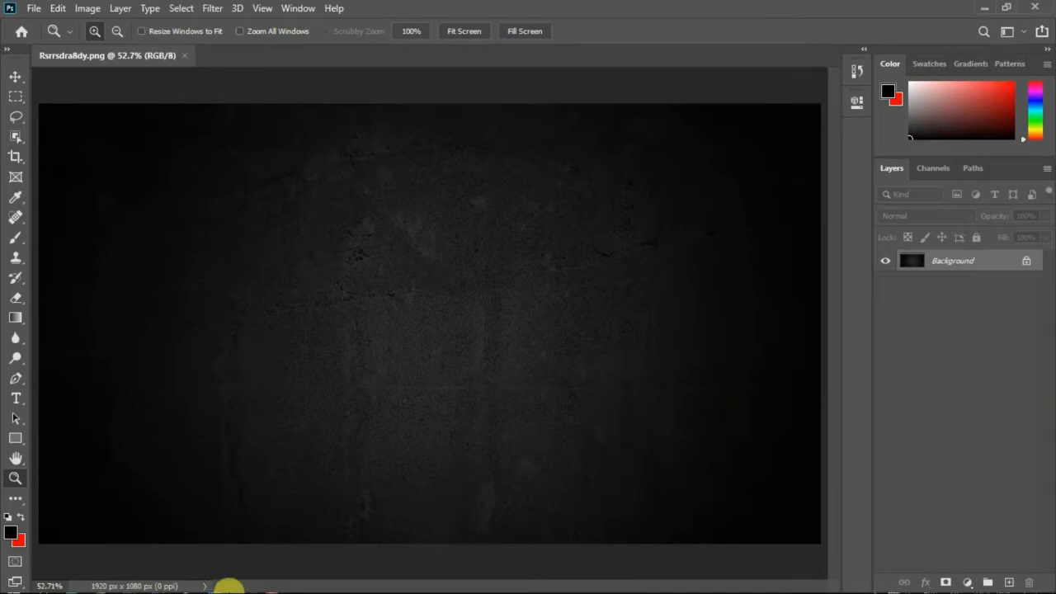
# - Open the red arrow image 5a1c9e413429a8.0977290215118249612137 from the Chrome Download folder in Downloads as a separate document
pyautogui.click(46, 10)
pyautogui.click(41, 10)
pyautogui.click(37, 8)
pyautogui.click(52, 39)
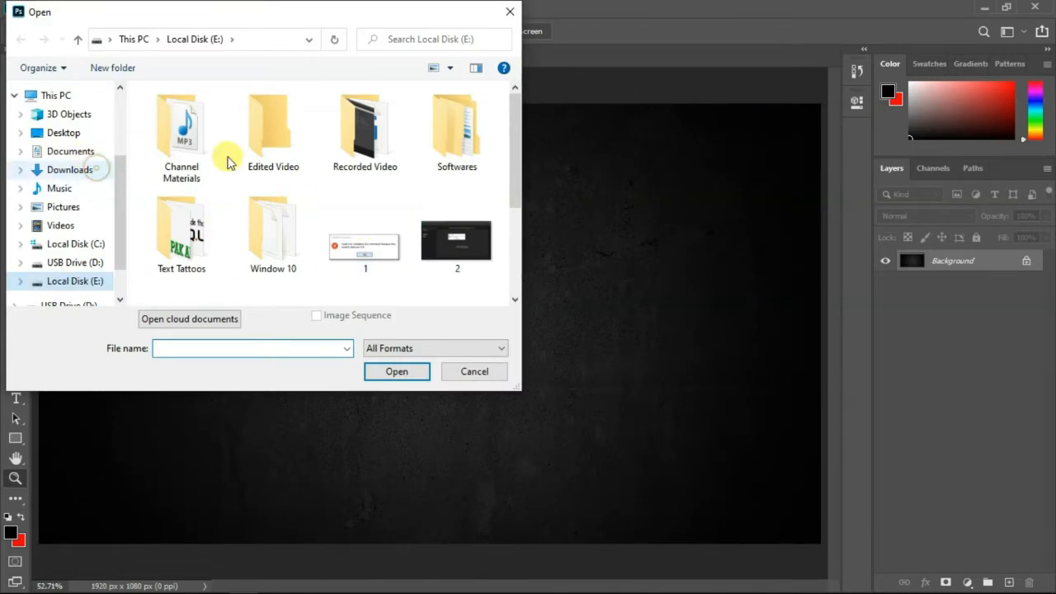
pyautogui.rightClick(108, 173)
pyautogui.click(71, 171)
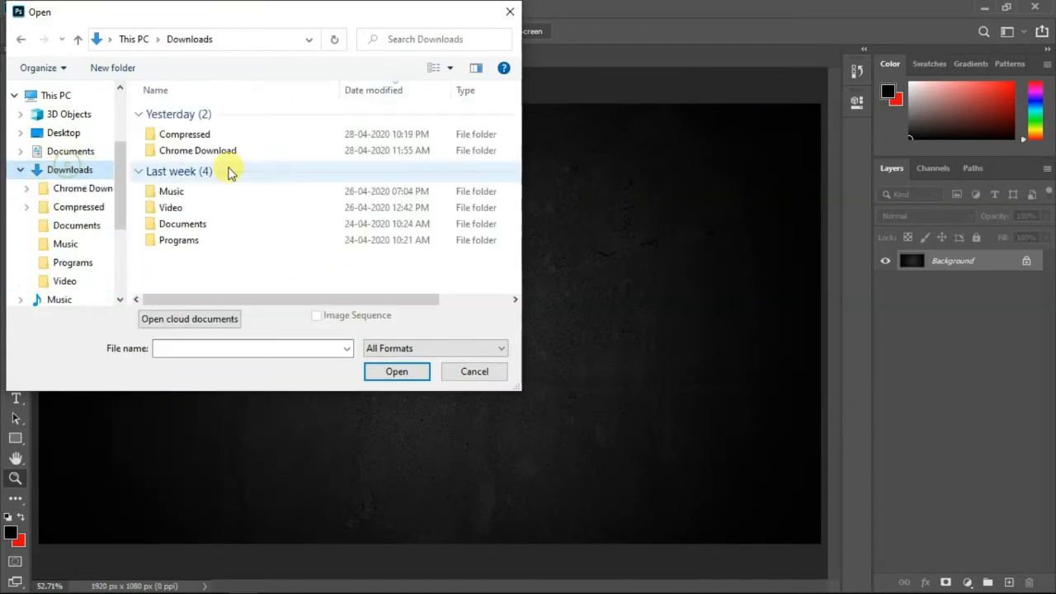
pyautogui.doubleClick(231, 157)
pyautogui.click(236, 157)
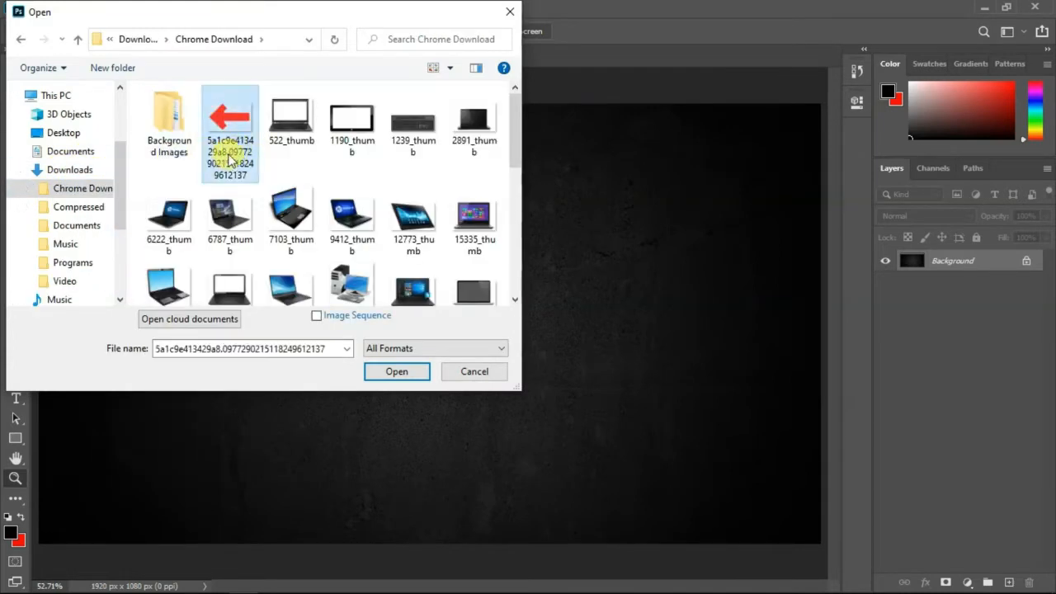
pyautogui.click(410, 380)
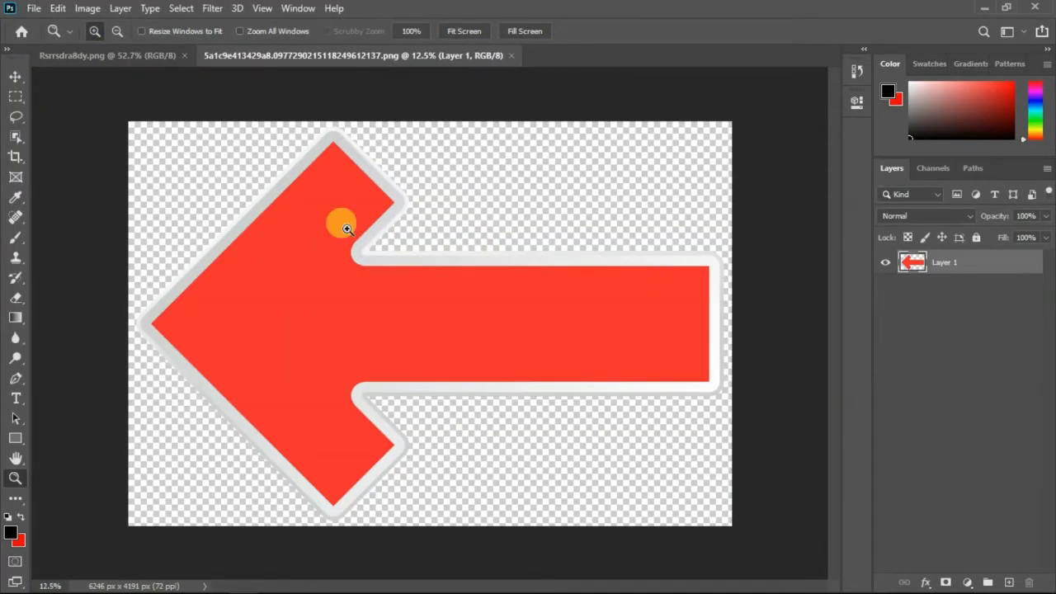
# - Copy the red arrow layer into the Rsrrsdra8dy.png document with the Move tool
pyautogui.click(16, 74)
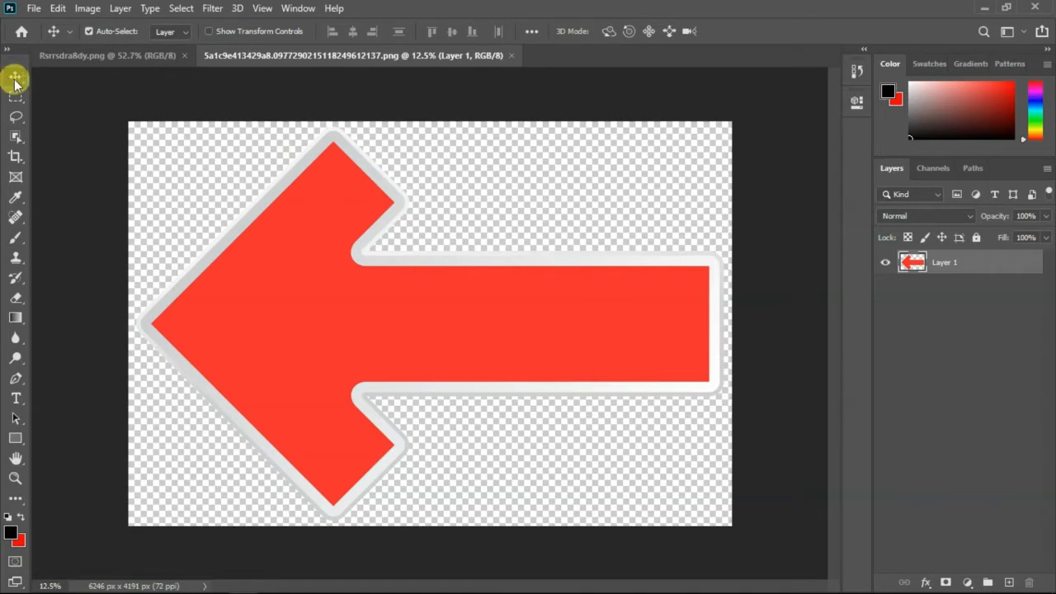
pyautogui.moveTo(382, 275); pyautogui.dragTo(442, 274)
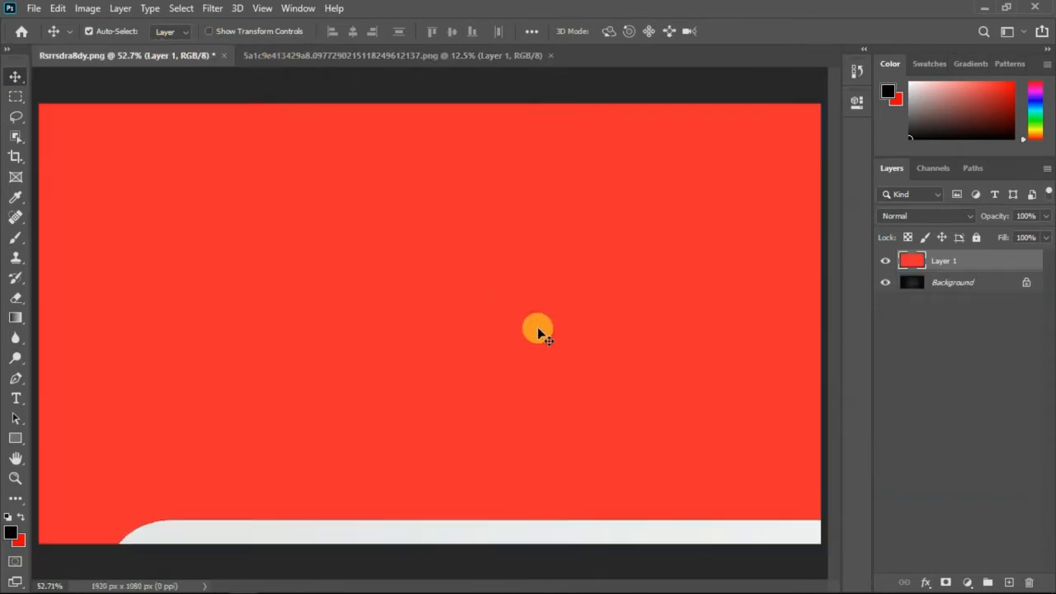
# - Scale the arrow layer down to about 27.5% with Free Transform and move it onto the dark background
pyautogui.hotkey('ctrl', 't')
pyautogui.hotkey('ctrl', '-')
pyautogui.hotkey('ctrl', '-')
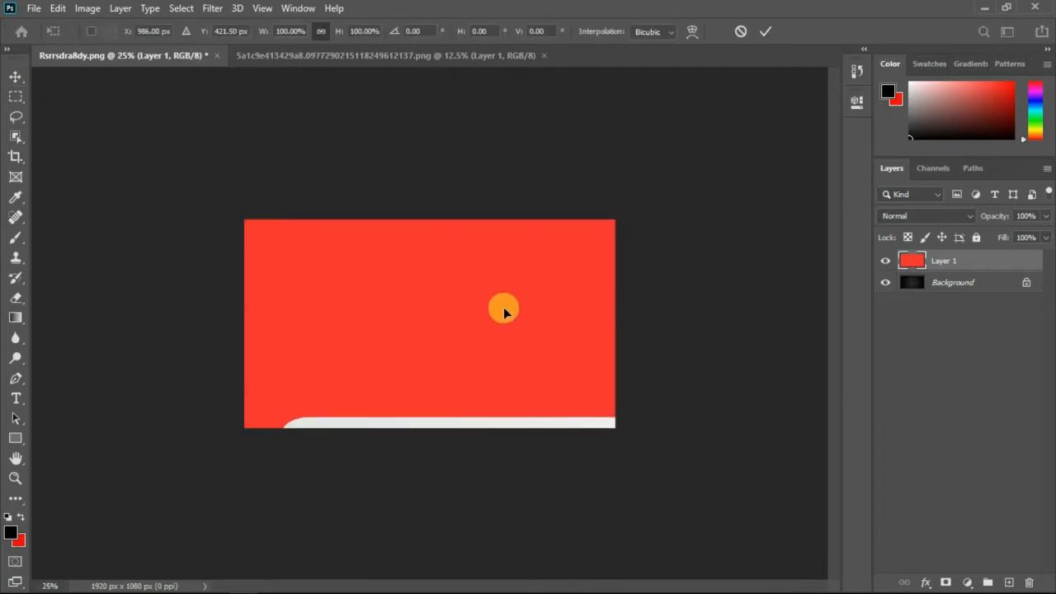
pyautogui.moveTo(459, 368); pyautogui.dragTo(490, 137)
pyautogui.moveTo(743, 534); pyautogui.dragTo(586, 450)
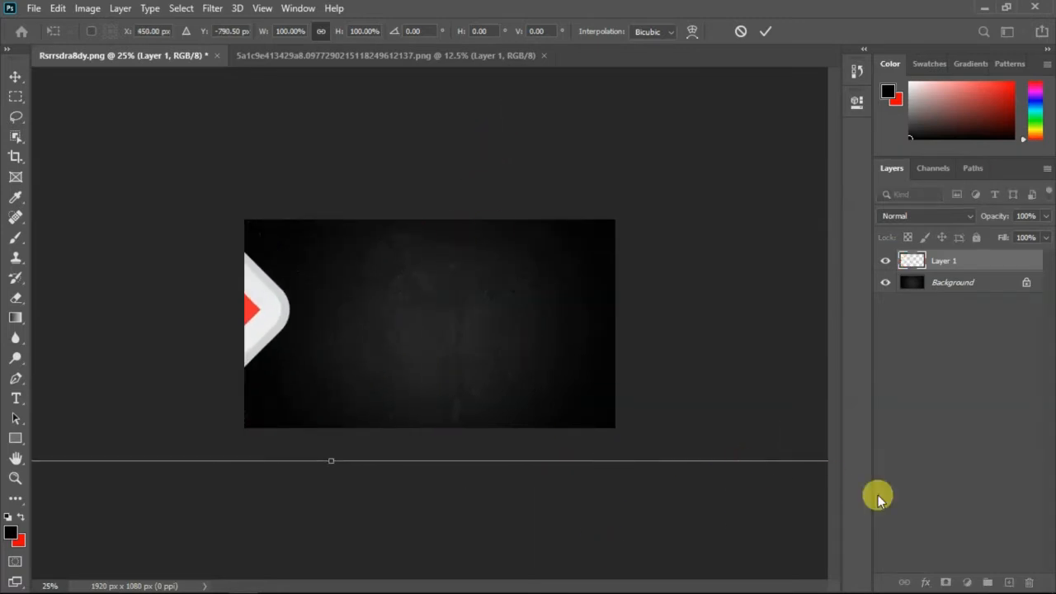
pyautogui.moveTo(746, 405); pyautogui.dragTo(549, 439)
pyautogui.moveTo(719, 494); pyautogui.dragTo(213, 19)
pyautogui.moveTo(160, 101); pyautogui.dragTo(757, 496)
pyautogui.moveTo(799, 533); pyautogui.dragTo(499, 231)
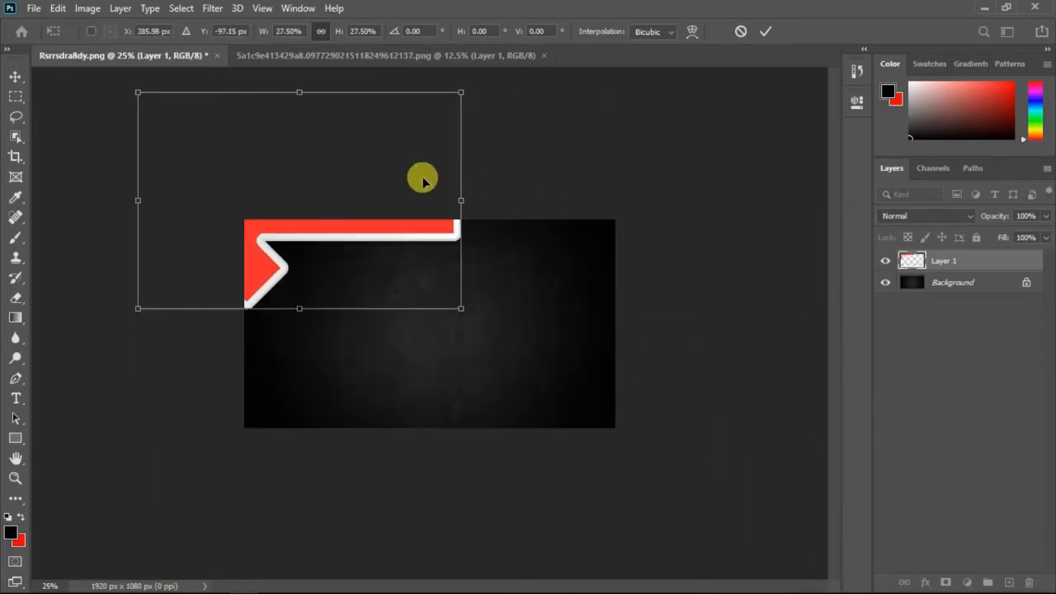
pyautogui.moveTo(423, 182); pyautogui.dragTo(572, 361)
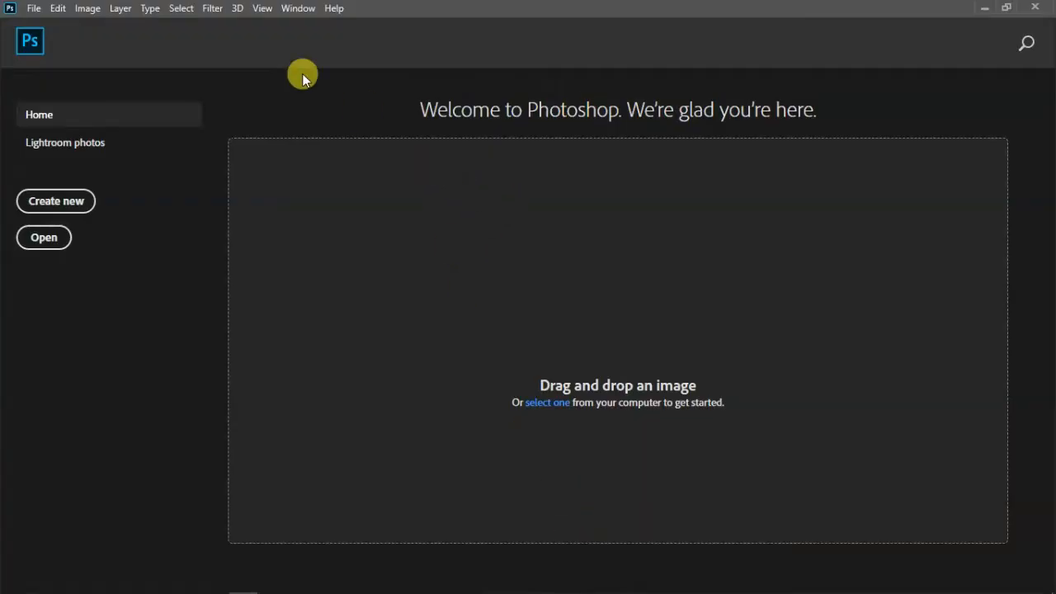
# - Open the Keyboard Shortcuts and Menus dialog and examine the shortcuts of the File commands
pyautogui.click(61, 9)
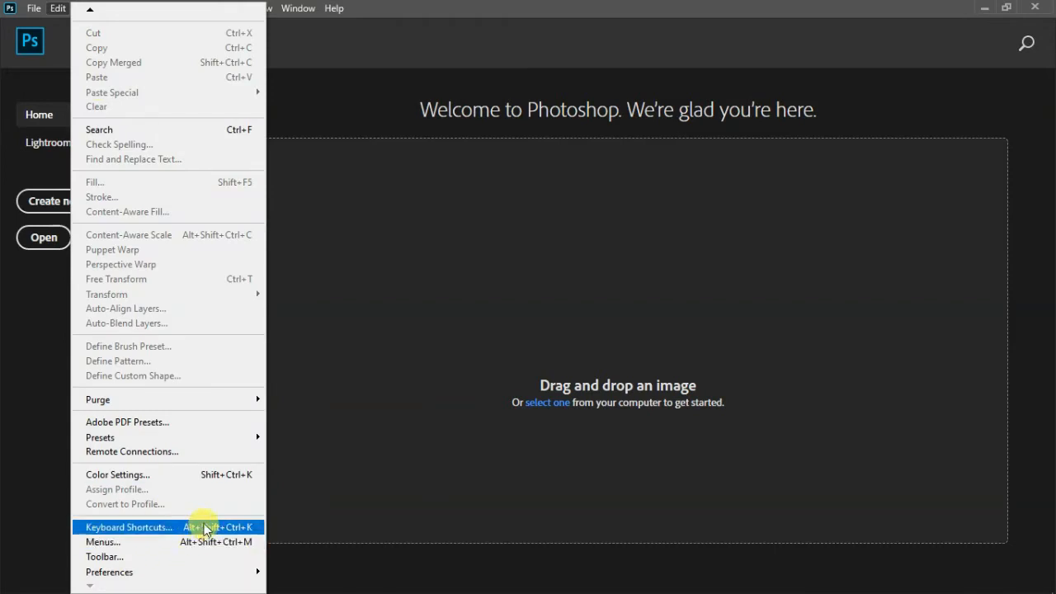
pyautogui.click(411, 264)
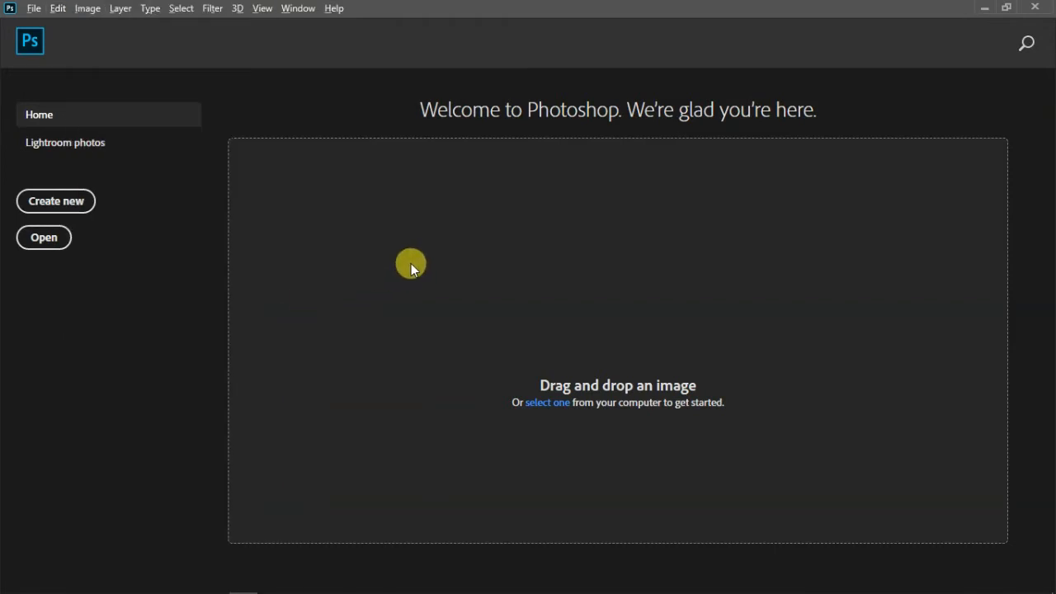
pyautogui.hotkey('ctrl', 'alt', 'shift', 'k')
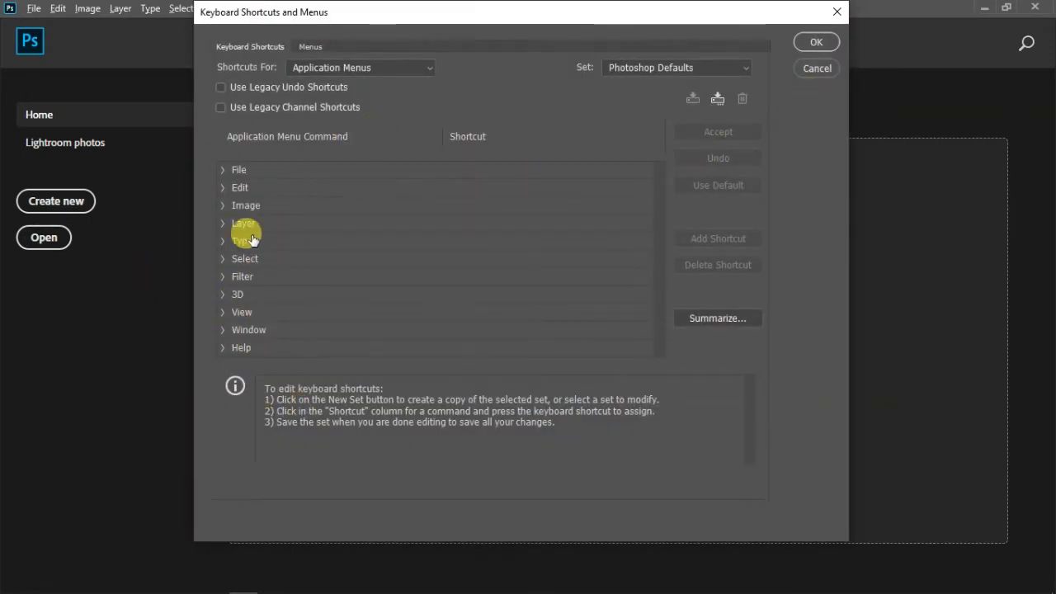
pyautogui.click(221, 171)
pyautogui.scroll(-4, 349, 203)
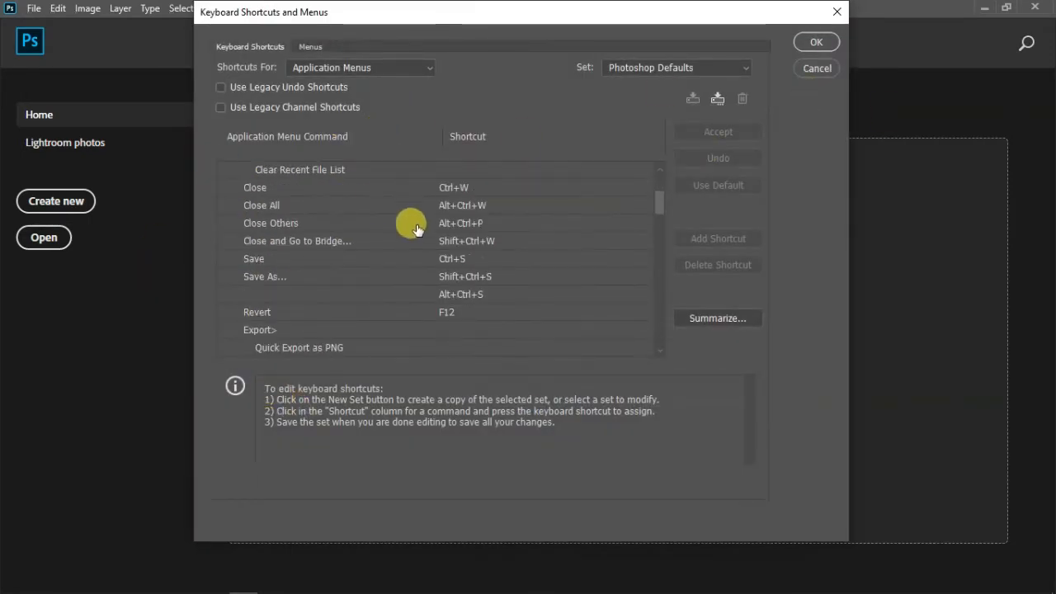
pyautogui.scroll(-9, 297, 247)
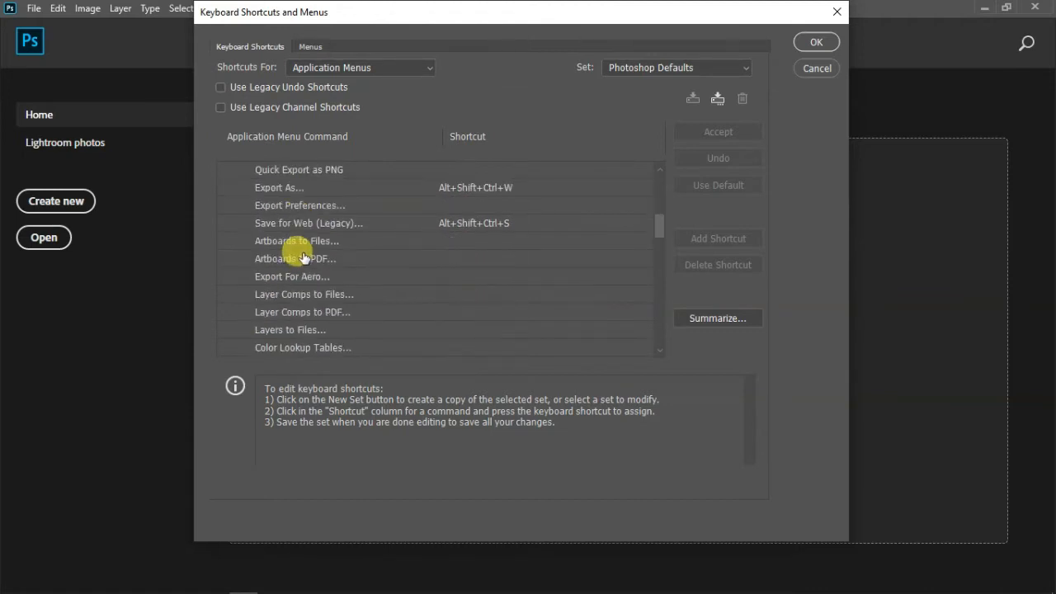
pyautogui.scroll(-10, 303, 264)
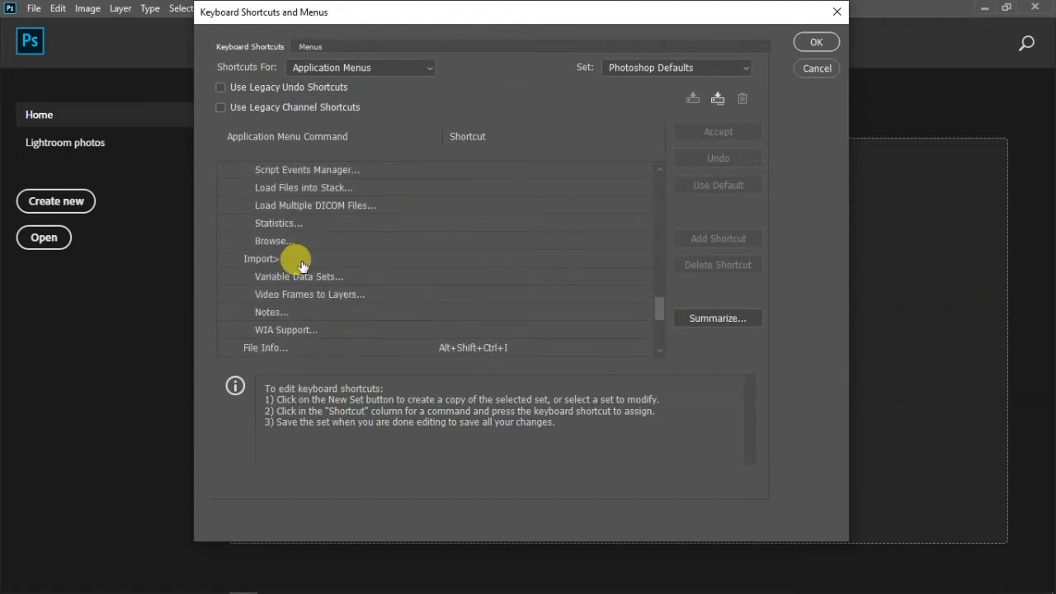
# - Examine the shortcuts of the Filter, Layer, Image and Edit commands and accept the dialog
pyautogui.click(240, 302)
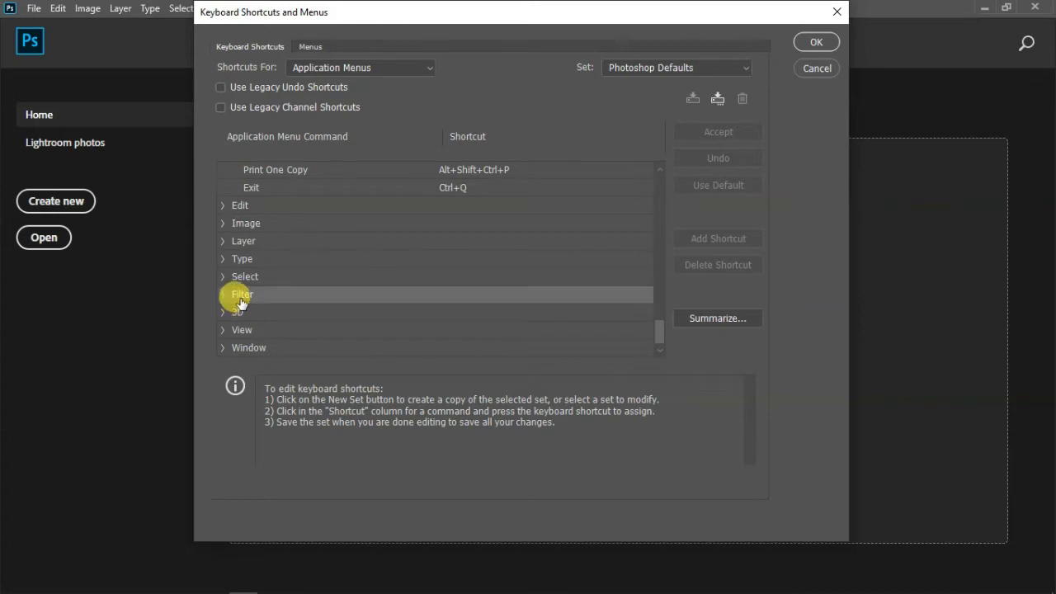
pyautogui.doubleClick(277, 294)
pyautogui.scroll(-3, 268, 280)
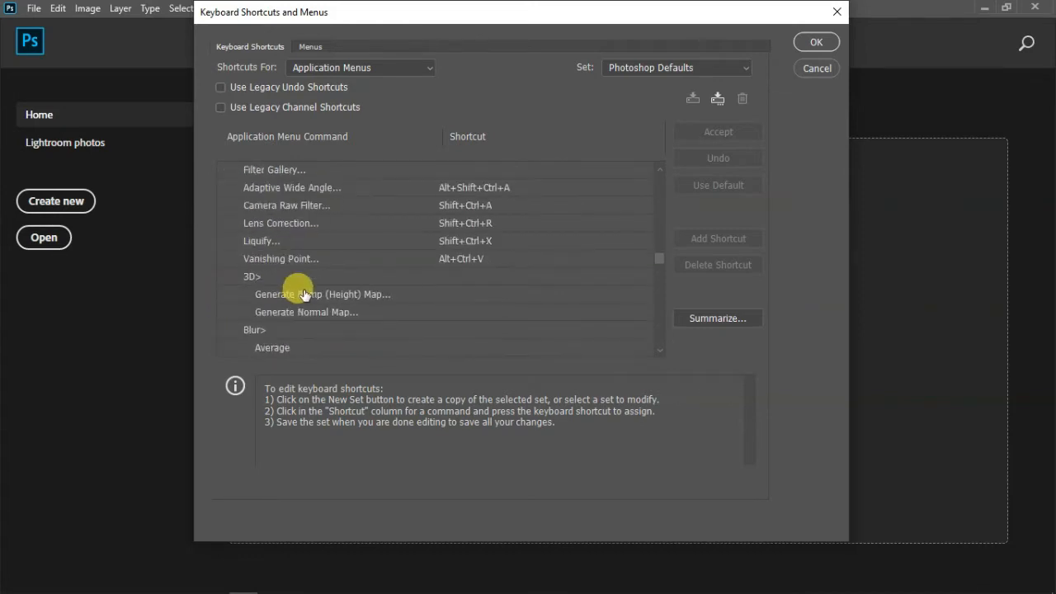
pyautogui.scroll(4, 304, 294)
pyautogui.click(221, 277)
pyautogui.click(223, 260)
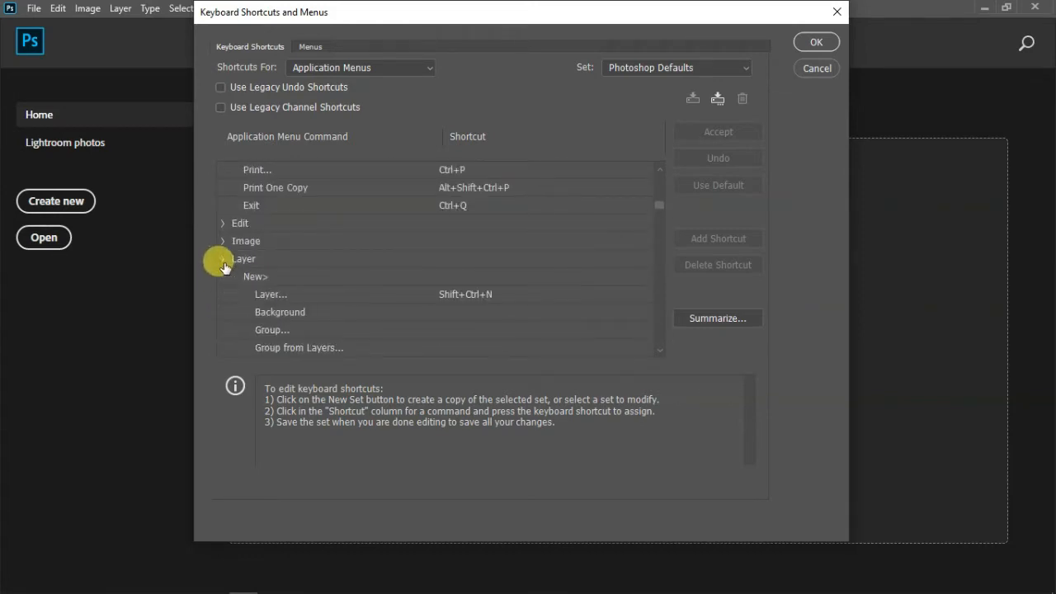
pyautogui.click(227, 244)
pyautogui.click(221, 225)
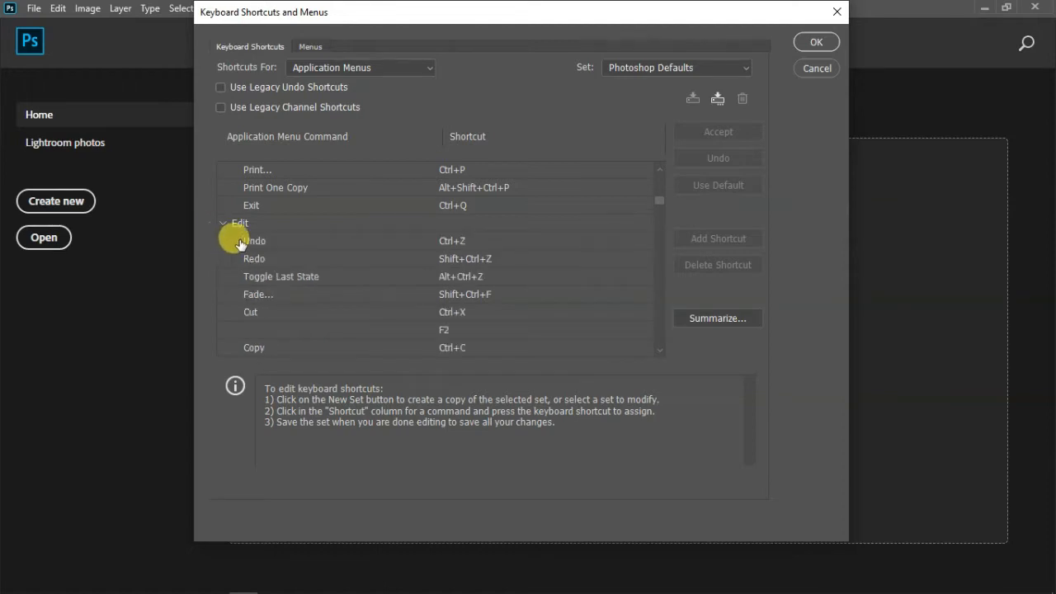
pyautogui.scroll(-2, 322, 310)
pyautogui.scroll(9, 322, 310)
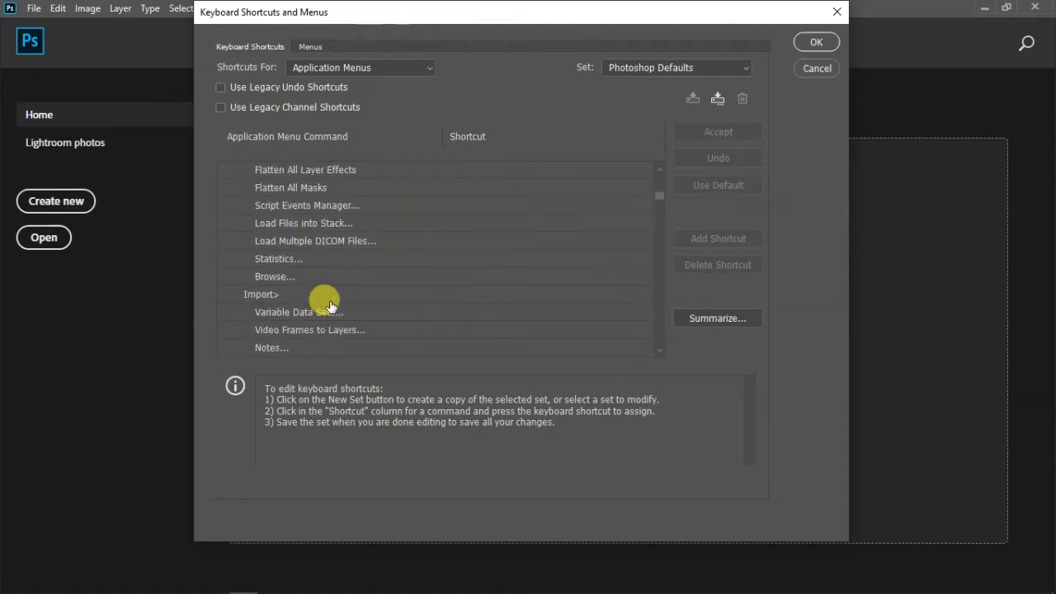
pyautogui.scroll(9, 331, 307)
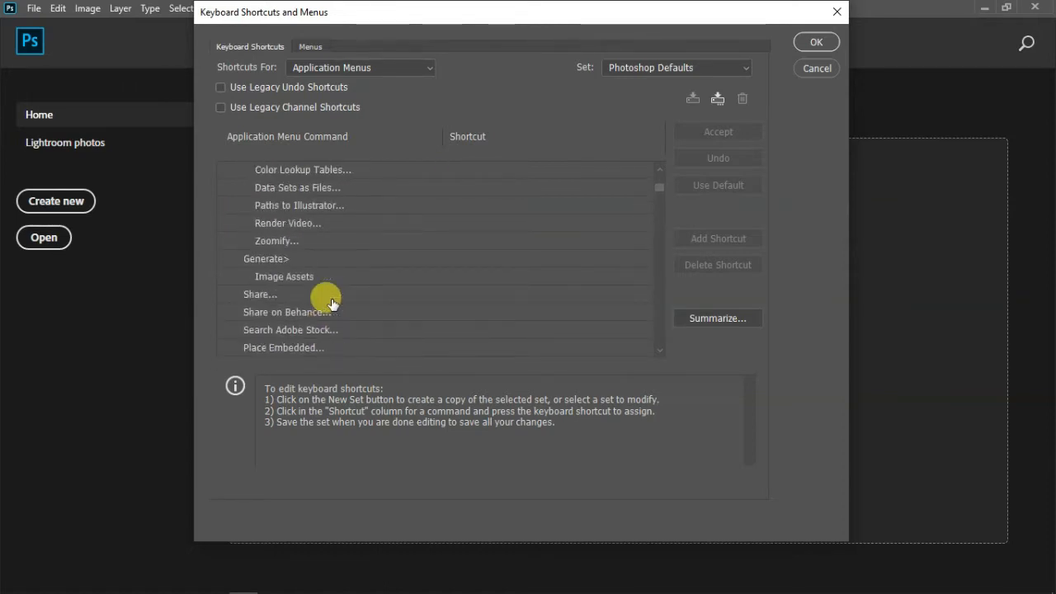
pyautogui.scroll(1, 332, 303)
pyautogui.click(817, 42)
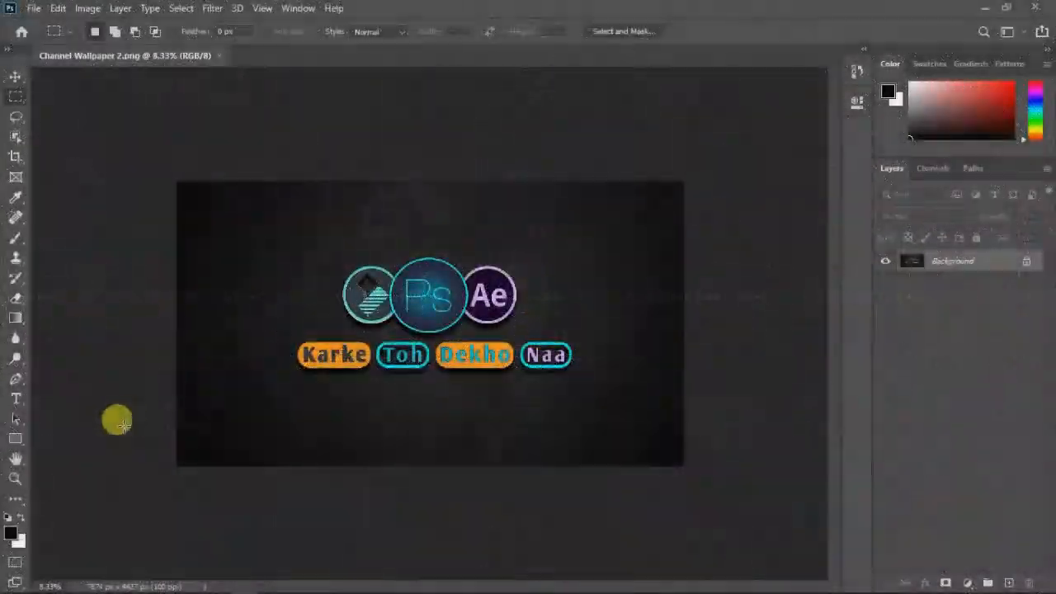
# - Zoom in on the logos of Channel Wallpaper 2.png to 33.3% with the Zoom tool
pyautogui.click(10, 478)
pyautogui.rightClick(347, 344)
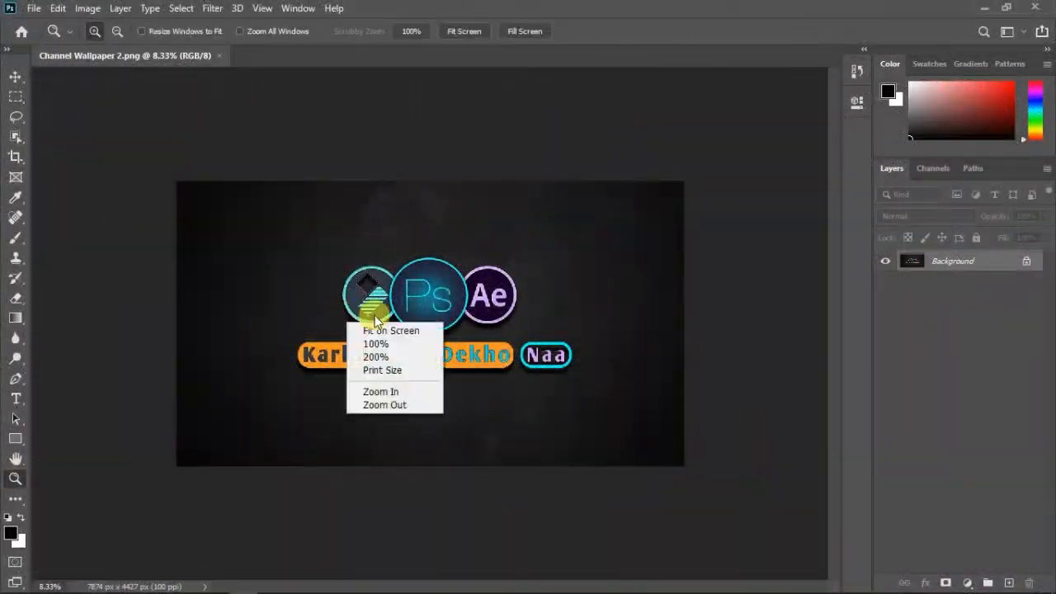
pyautogui.click(375, 321)
pyautogui.click(387, 325)
pyautogui.click(387, 324)
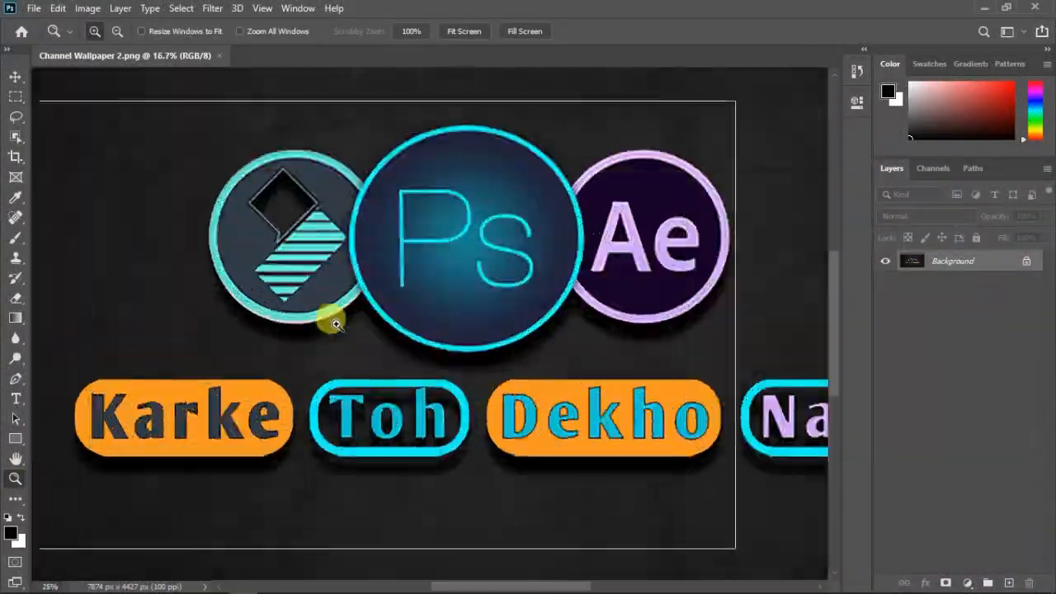
pyautogui.click(387, 324)
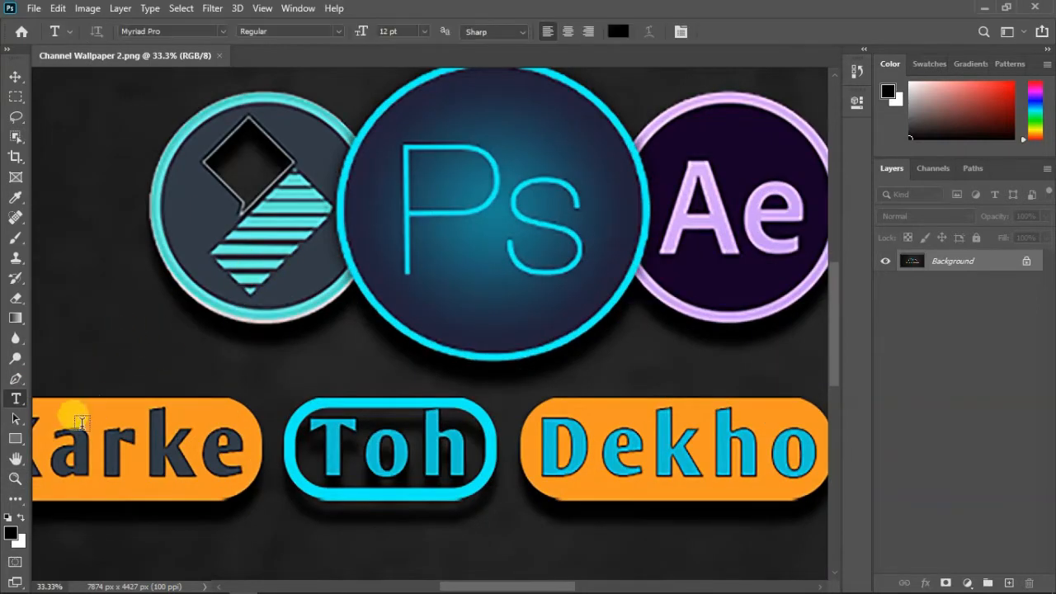
# - Fit the wallpaper on screen with the Zoom tool, zoom out to 8.33%, and fit it on screen again
pyautogui.click(14, 481)
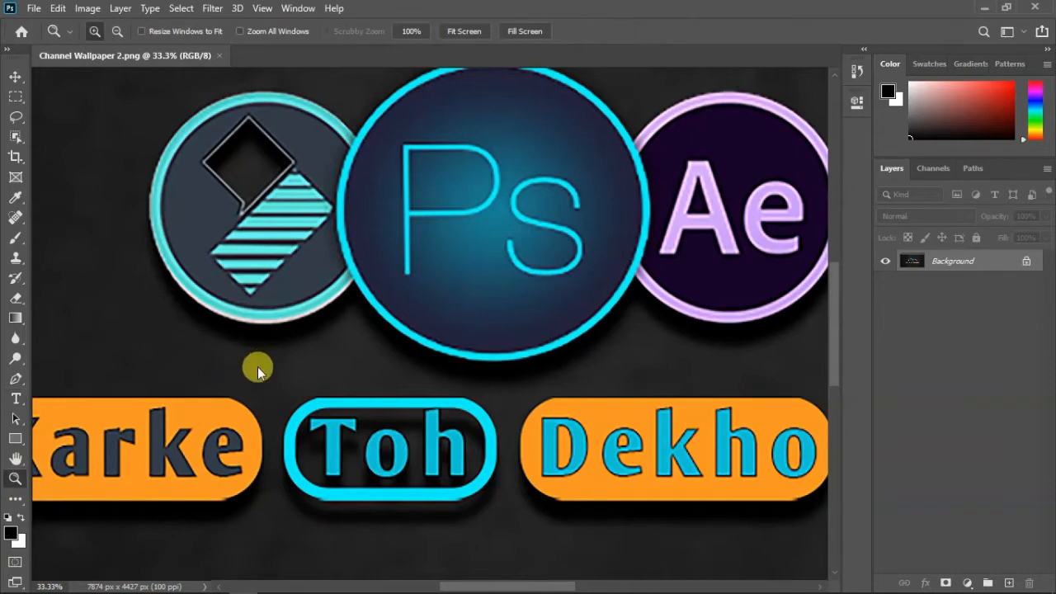
pyautogui.rightClick(255, 366)
pyautogui.click(278, 372)
pyautogui.rightClick(334, 182)
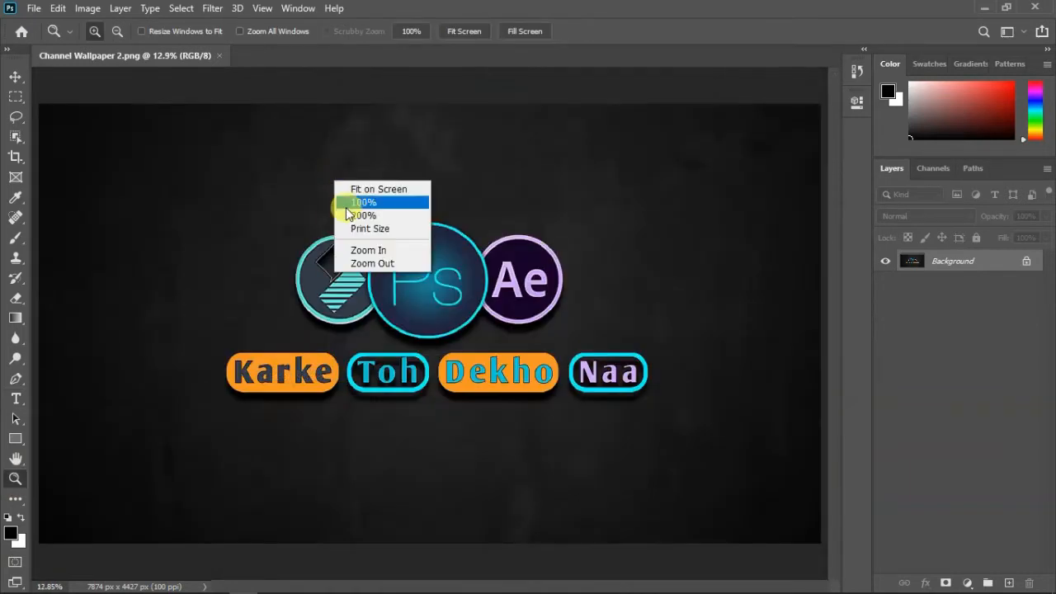
pyautogui.click(394, 264)
pyautogui.rightClick(402, 233)
pyautogui.click(423, 332)
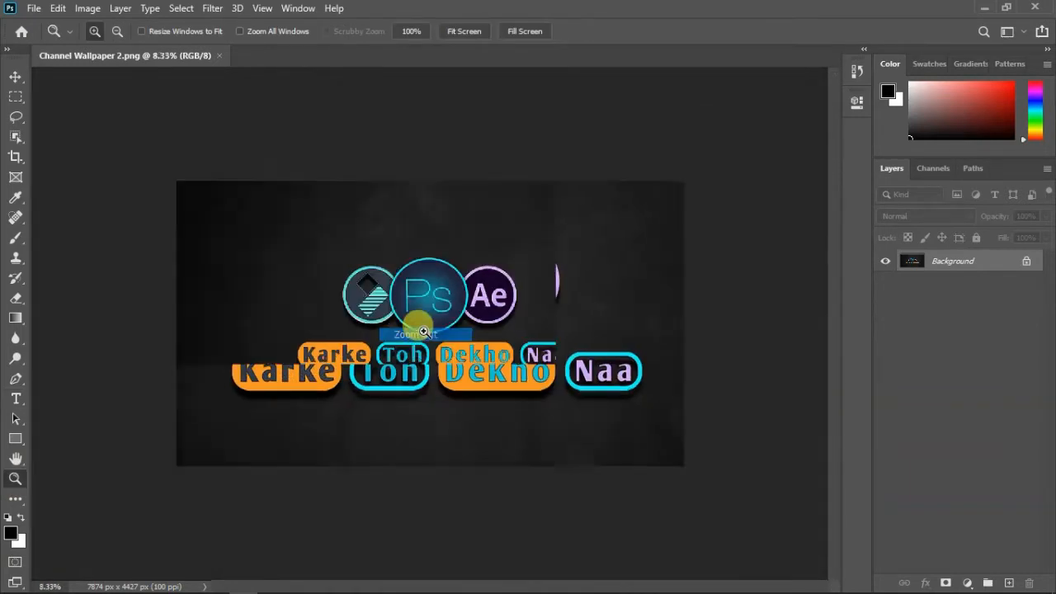
pyautogui.rightClick(412, 292)
pyautogui.click(435, 299)
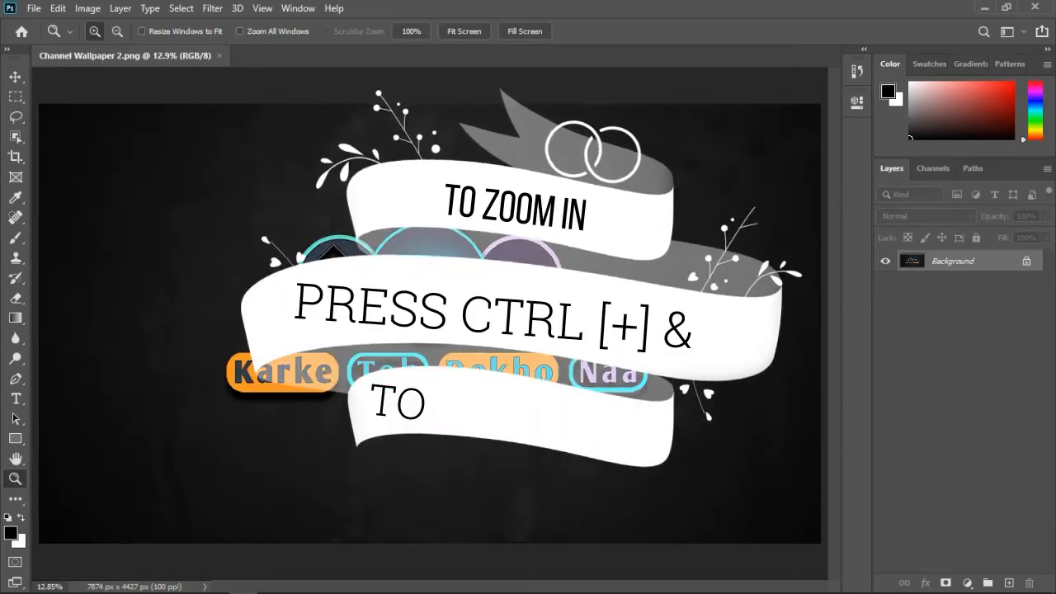
# - Zoom in on the centre of the wallpaper to 300%
pyautogui.hotkey('ctrl', '+')
pyautogui.hotkey('ctrl', '+')
pyautogui.hotkey('ctrl', '+')
pyautogui.hotkey('ctrl', '+')
pyautogui.hotkey('ctrl', '+')
pyautogui.hotkey('ctrl', '+')
pyautogui.hotkey('ctrl', '+')
pyautogui.hotkey('ctrl', '+')
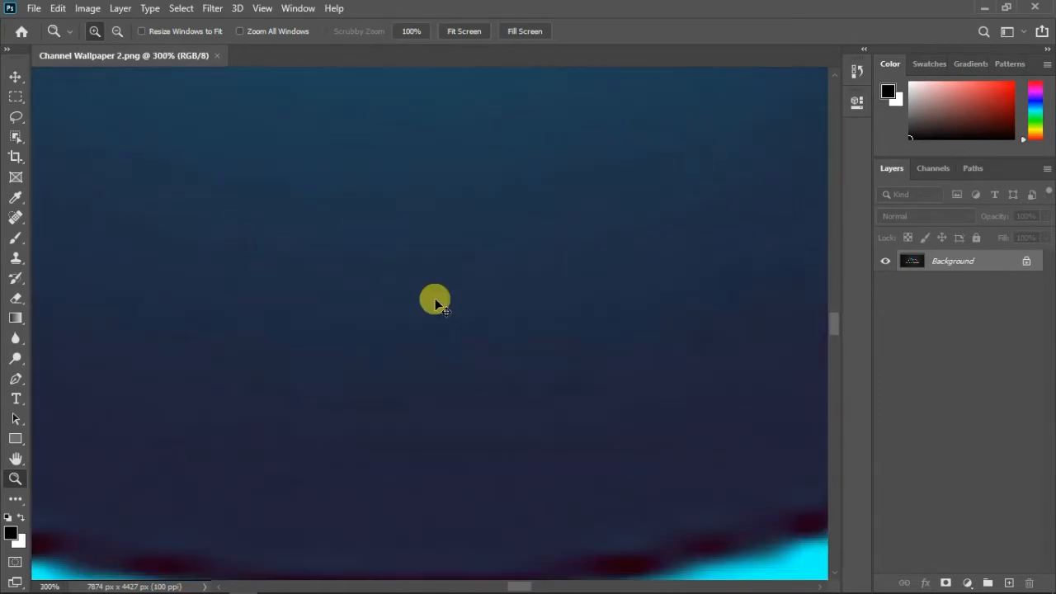
# - Zoom the wallpaper back out to 8.33%
pyautogui.hotkey('ctrl', '-')
pyautogui.hotkey('ctrl', '-')
pyautogui.hotkey('ctrl', '-')
pyautogui.hotkey('ctrl', '-')
pyautogui.hotkey('ctrl', '-')
pyautogui.hotkey('ctrl', '-')
pyautogui.hotkey('ctrl', '-')
pyautogui.hotkey('ctrl', '-')
pyautogui.hotkey('ctrl', '-')
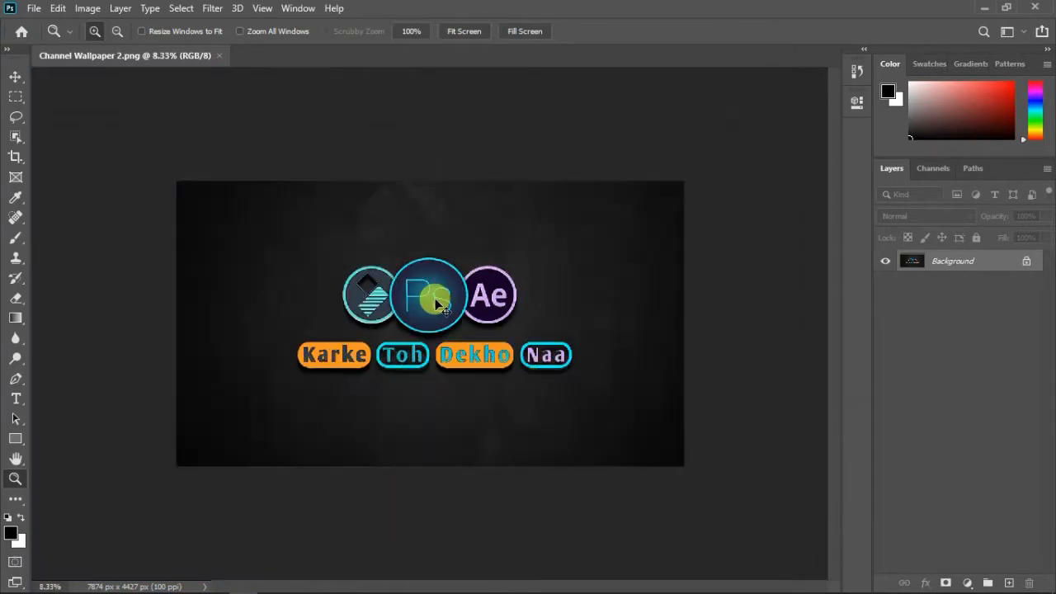
# - Zoom the wallpaper in and out repeatedly in small increments, going as far out as 5%
pyautogui.hotkey('ctrl', '+')
pyautogui.hotkey('ctrl', '+')
pyautogui.hotkey('ctrl', '+')
pyautogui.hotkey('ctrl', '-')
pyautogui.hotkey('ctrl', '-')
pyautogui.hotkey('ctrl', '-')
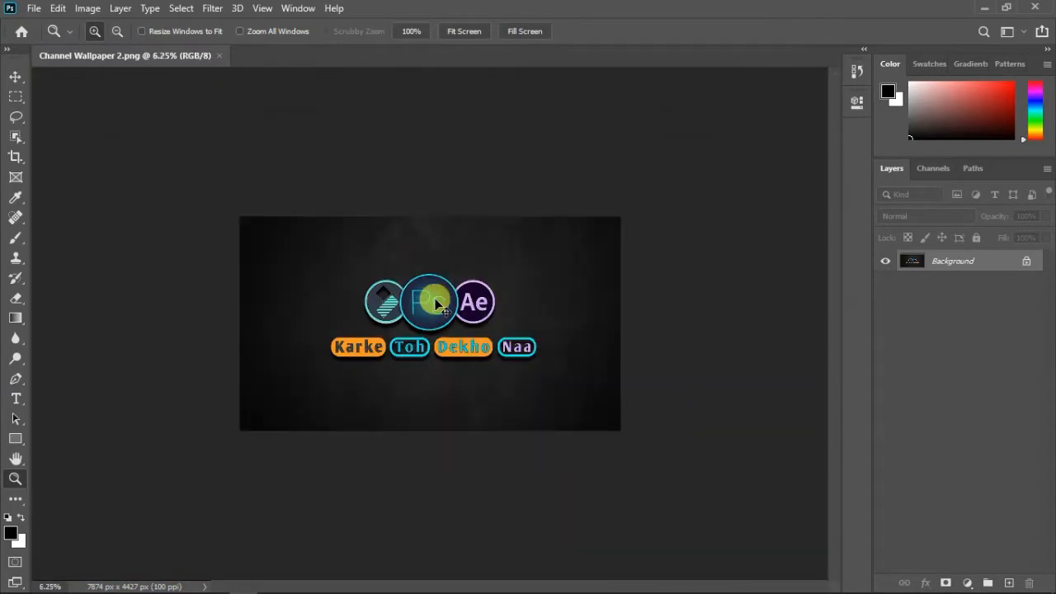
pyautogui.hotkey('ctrl', '+')
pyautogui.hotkey('ctrl', '+')
pyautogui.hotkey('ctrl', '-')
pyautogui.hotkey('ctrl', '-')
pyautogui.hotkey('ctrl', '-')
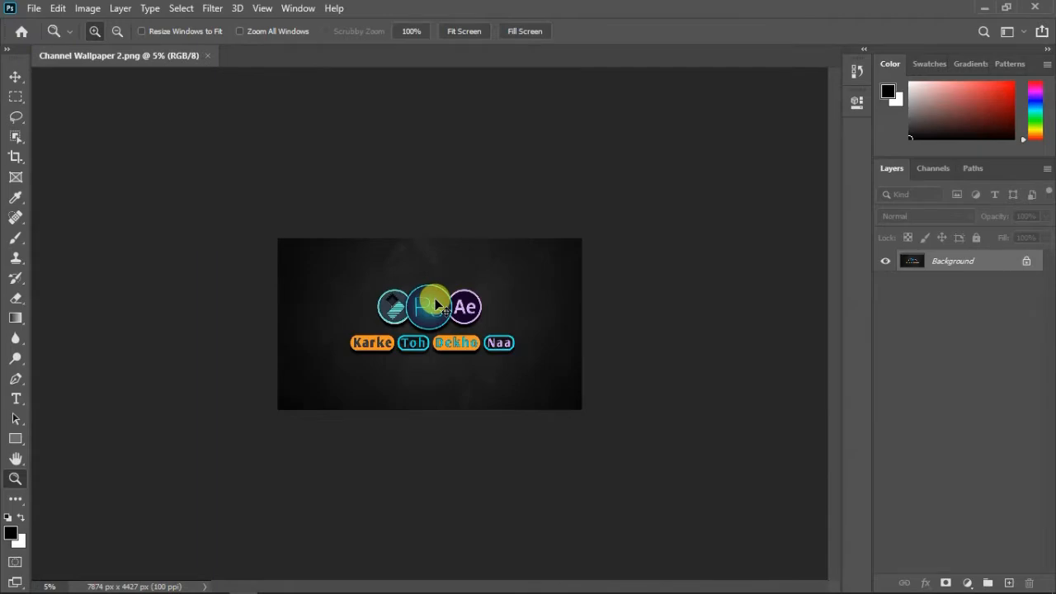
pyautogui.hotkey('ctrl', '+')
pyautogui.hotkey('ctrl', '+')
pyautogui.hotkey('ctrl', '+')
pyautogui.hotkey('ctrl', '+')
pyautogui.hotkey('ctrl', '-')
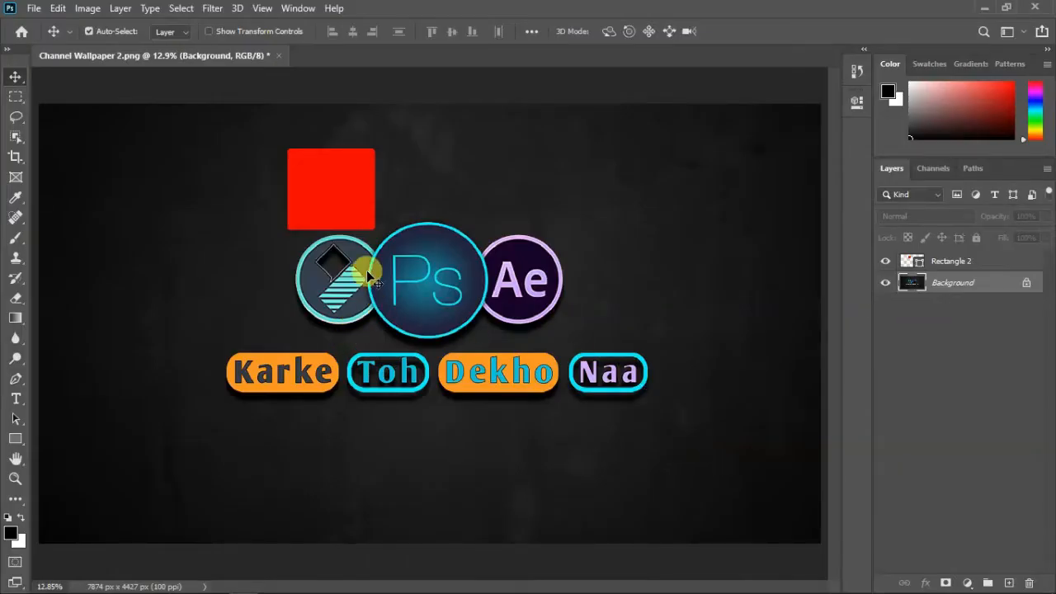
# - Add a blank layer above the red square's layer, Rectangle 2, and delete it
pyautogui.moveTo(323, 183)
pyautogui.mouseDown()
pyautogui.moveTo(354, 179)
pyautogui.moveTo(323, 187)
pyautogui.mouseUp()
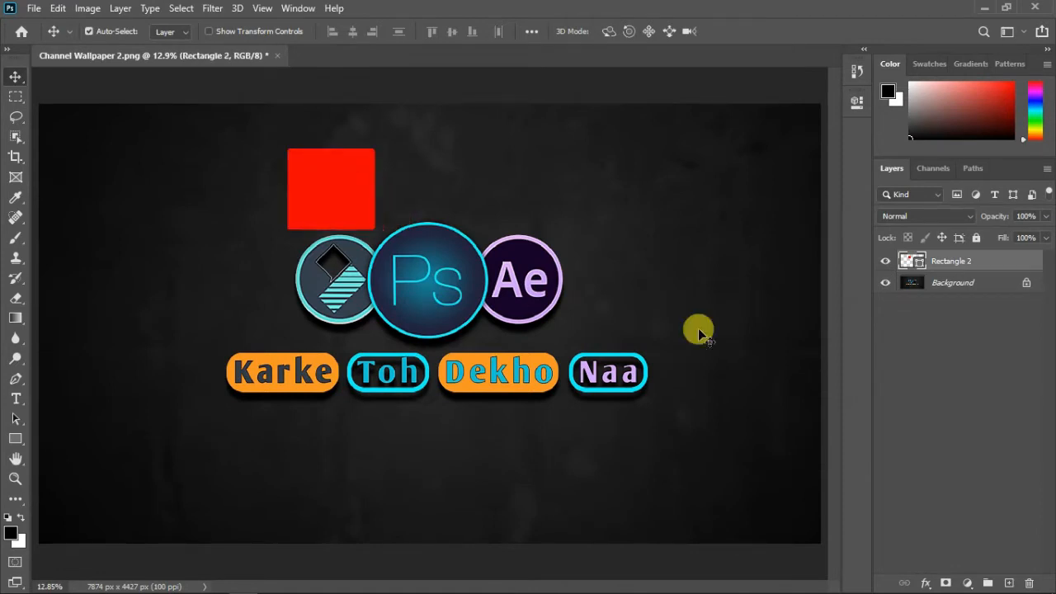
pyautogui.click(1006, 583)
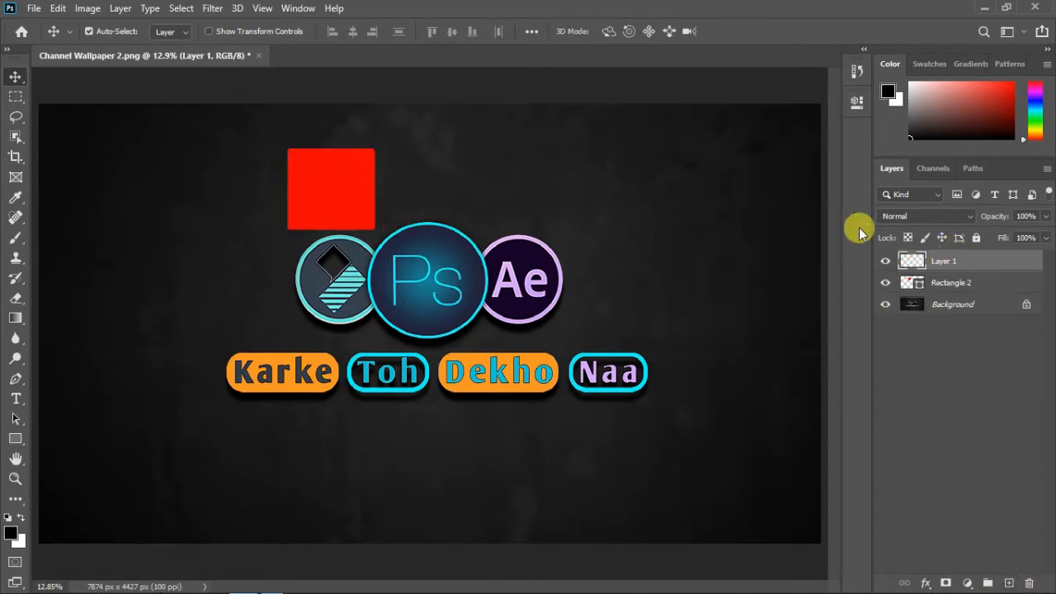
pyautogui.click(1029, 584)
# - Duplicate the Rectangle 2 layer, move the copy above the Ae logo, and delete that copy
pyautogui.moveTo(972, 261); pyautogui.dragTo(1008, 584)
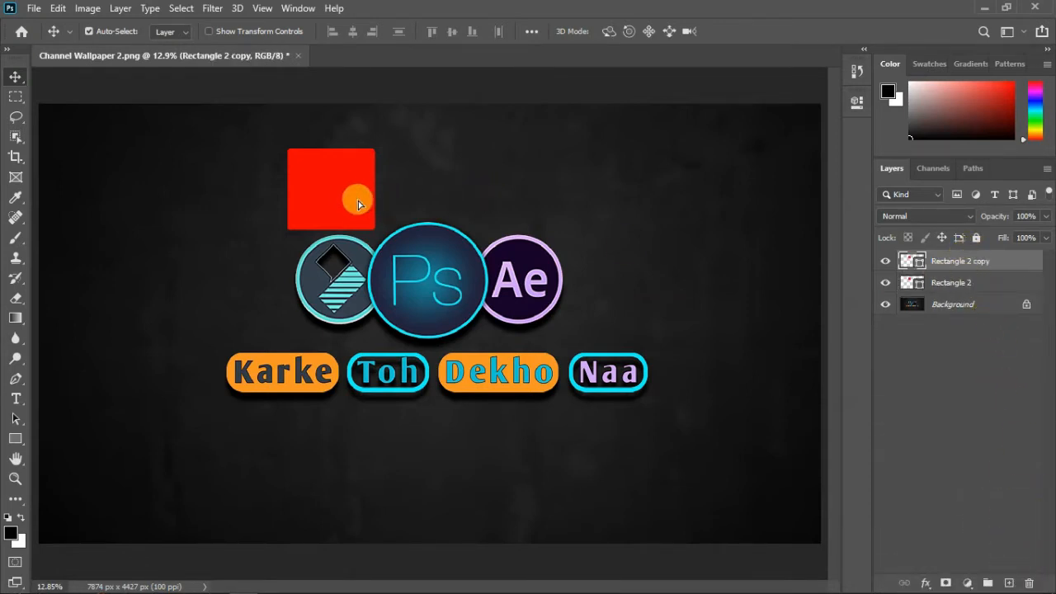
pyautogui.moveTo(358, 204); pyautogui.dragTo(551, 156)
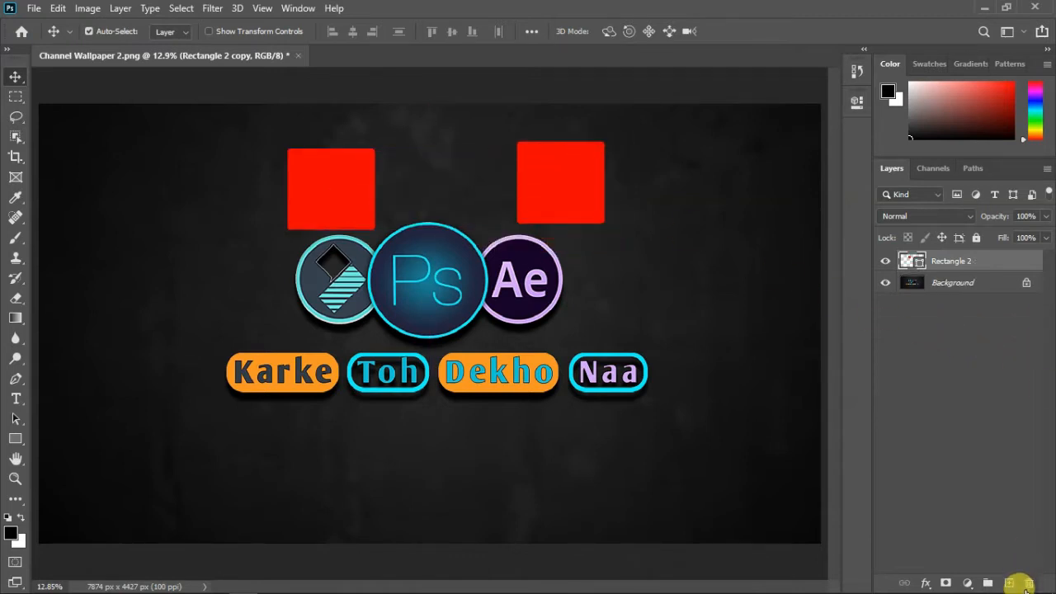
pyautogui.moveTo(1026, 587); pyautogui.dragTo(1028, 584)
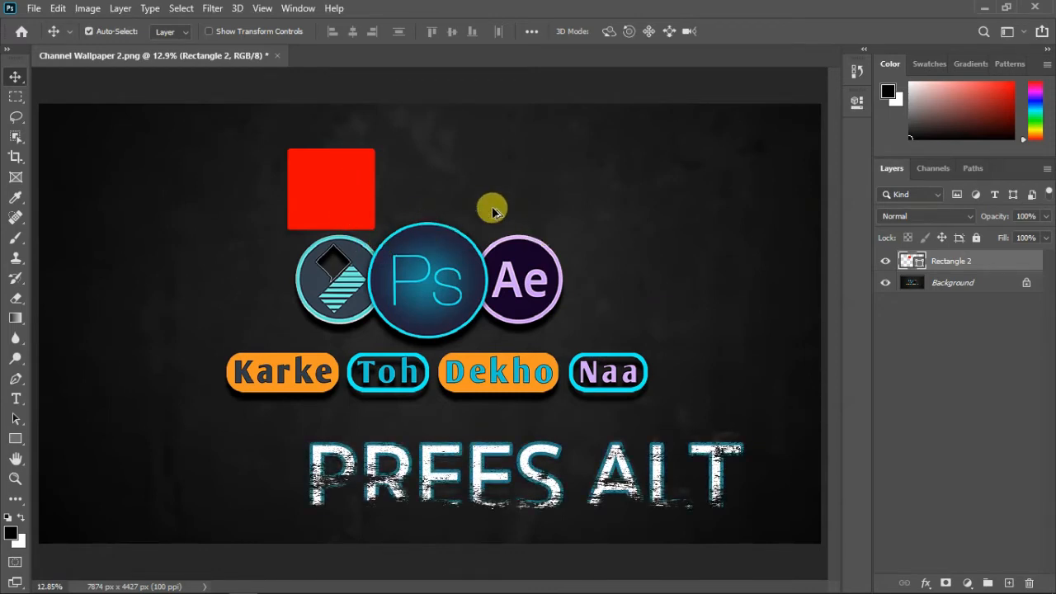
# - Place four copies of the red square on either side of it, in a row across the upper part of the wallpaper
pyautogui.keyDown('alt'); pyautogui.moveTo(328, 176); pyautogui.dragTo(426, 172); pyautogui.keyUp('alt')
pyautogui.keyDown('alt'); pyautogui.moveTo(328, 182); pyautogui.dragTo(523, 175); pyautogui.keyUp('alt')
pyautogui.keyDown('alt'); pyautogui.moveTo(299, 181); pyautogui.dragTo(594, 177); pyautogui.keyUp('alt')
pyautogui.keyDown('alt'); pyautogui.moveTo(351, 188); pyautogui.dragTo(132, 194); pyautogui.keyUp('alt')
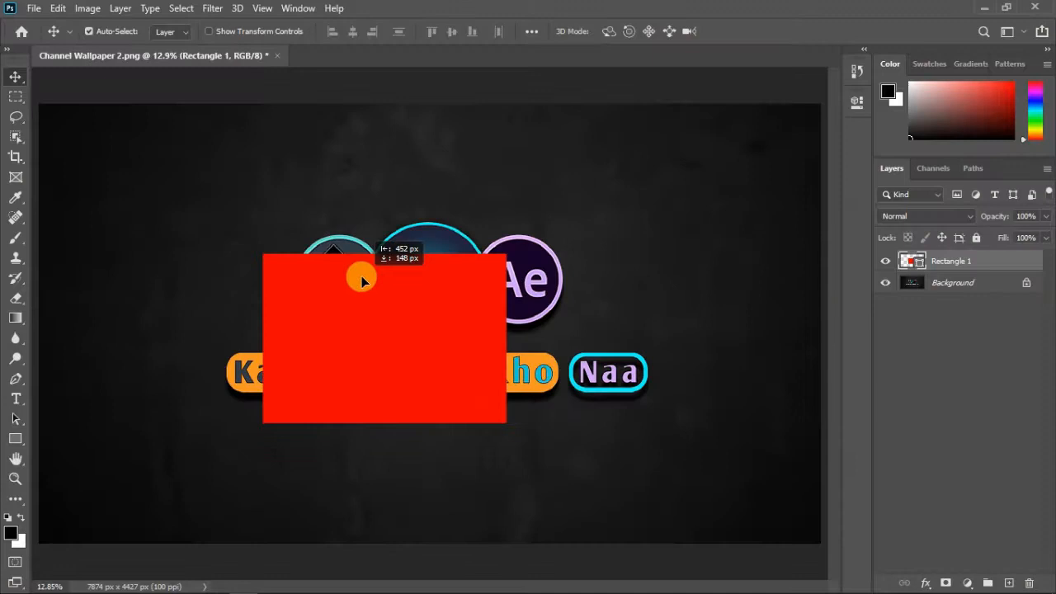
# - Move the large red rectangle over the logos and resize it proportionally from its side edge with Free Transform
pyautogui.moveTo(361, 276); pyautogui.dragTo(510, 307)
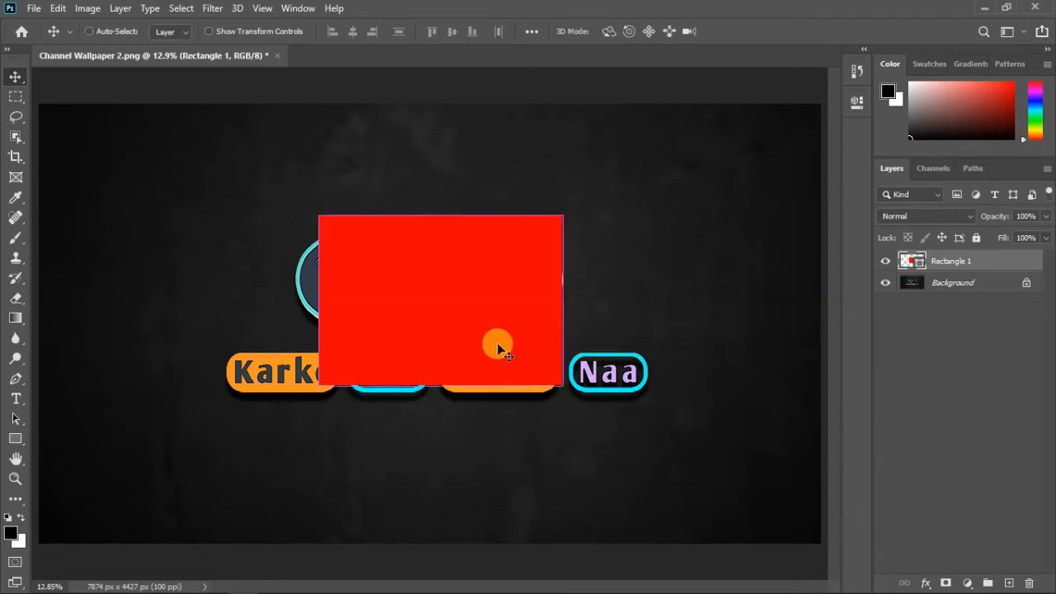
pyautogui.hotkey('ctrl', 't')
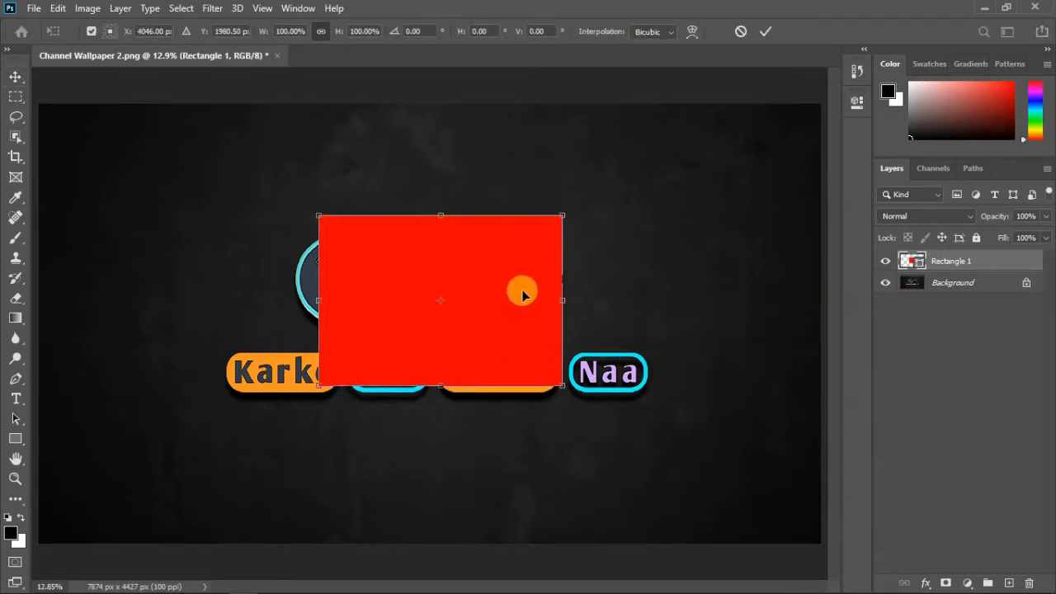
pyautogui.moveTo(565, 295); pyautogui.dragTo(501, 295)
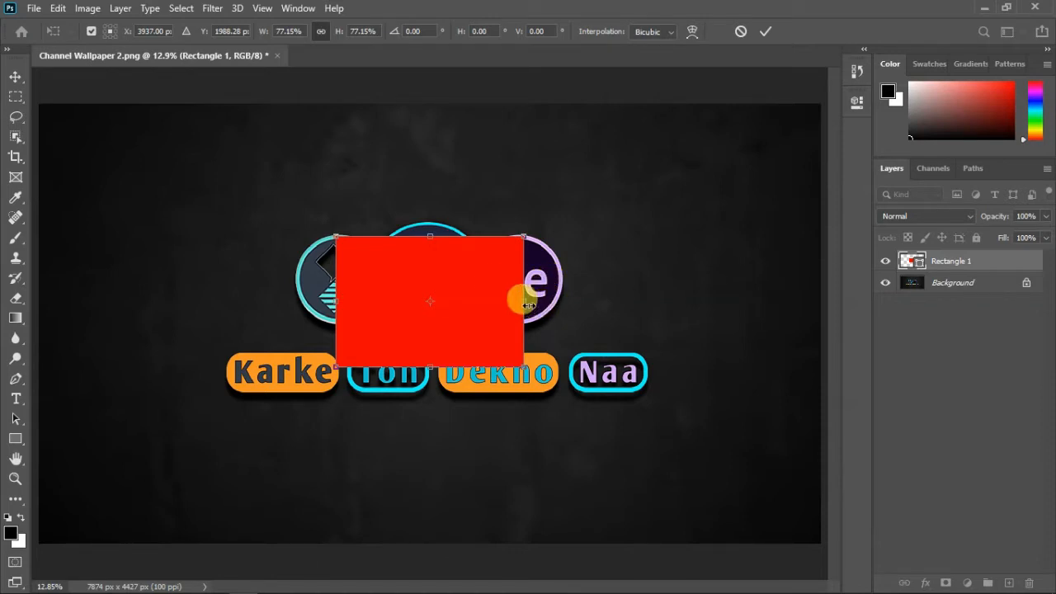
pyautogui.moveTo(526, 304); pyautogui.dragTo(691, 247)
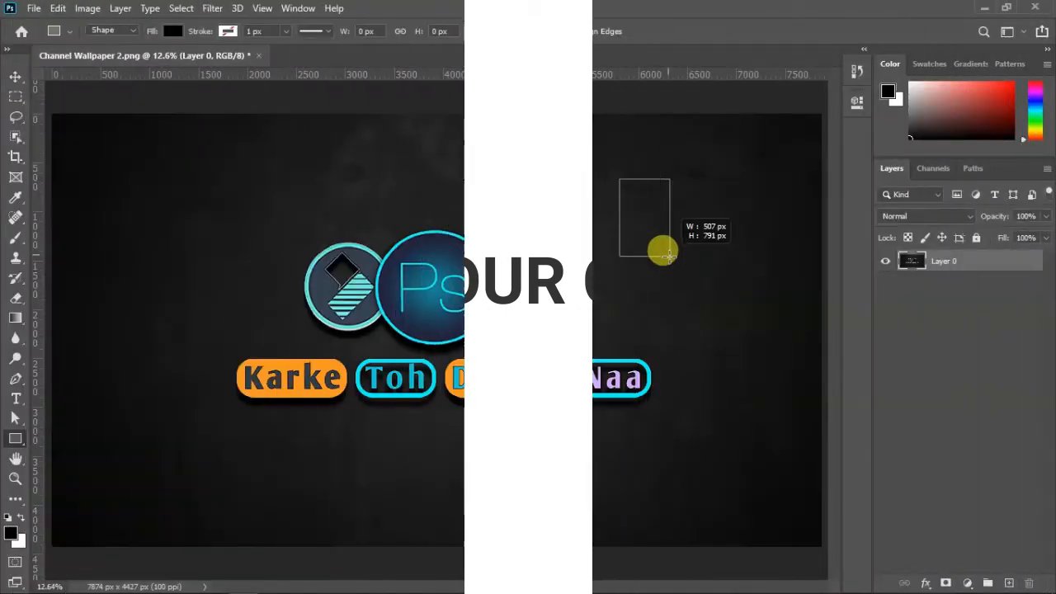
# - Draw a black rectangle about 626 by 910 px to the upper right of the Ae logo and deselect it
pyautogui.moveTo(663, 248); pyautogui.dragTo(664, 257)
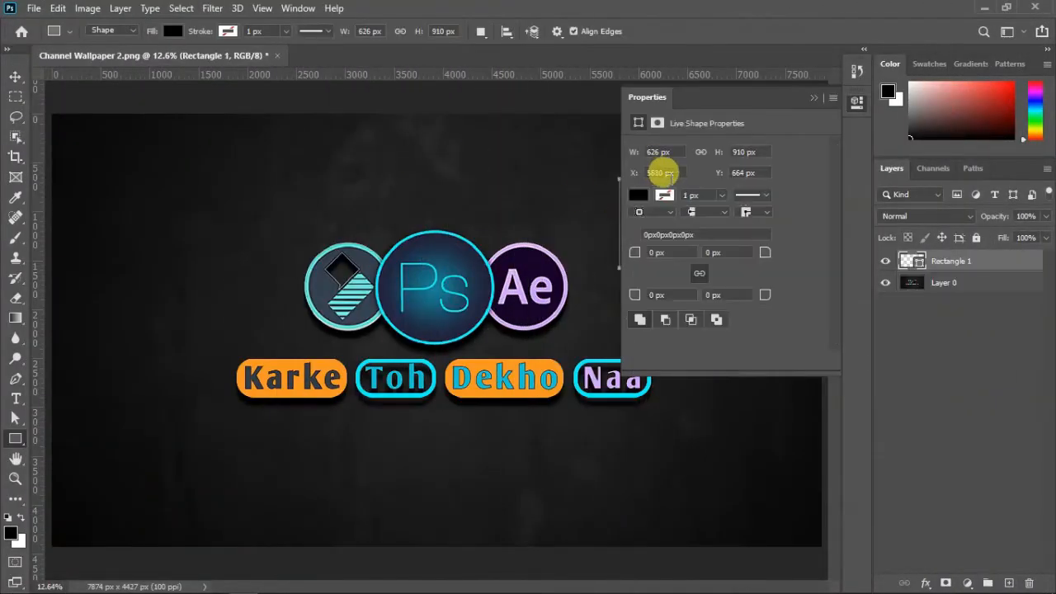
pyautogui.click(811, 100)
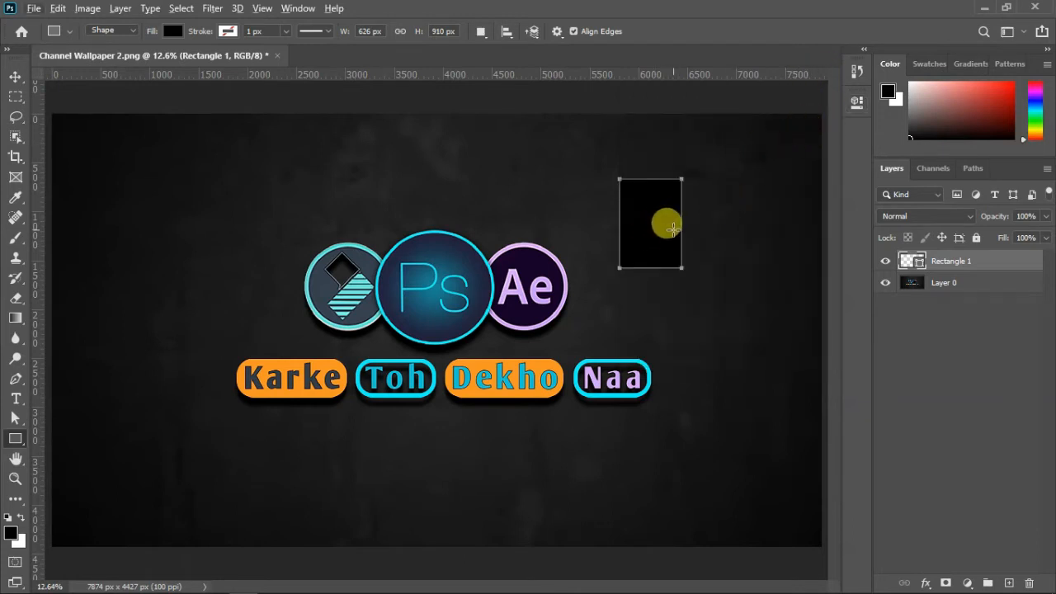
pyautogui.click(936, 370)
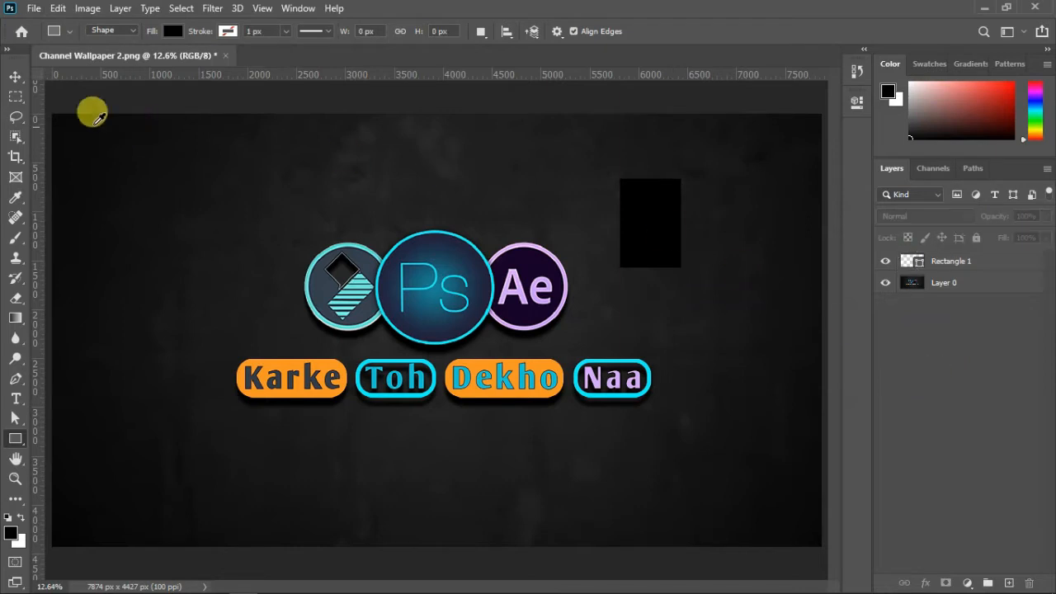
# - Scatter ten copies of the black rectangle over the right half of the wallpaper with the Move tool
pyautogui.click(14, 80)
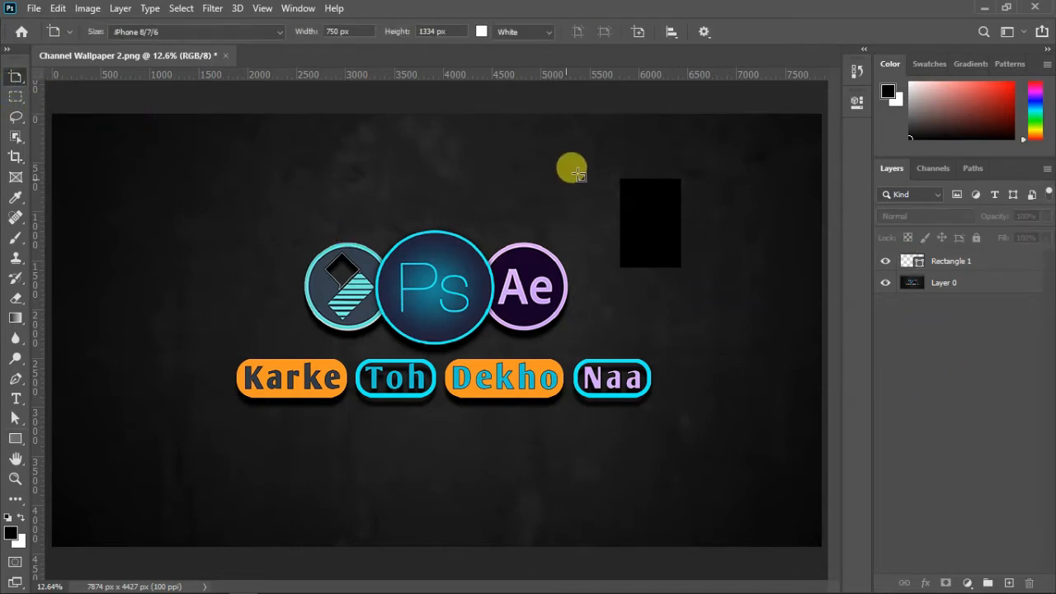
pyautogui.rightClick(14, 75)
pyautogui.click(66, 76)
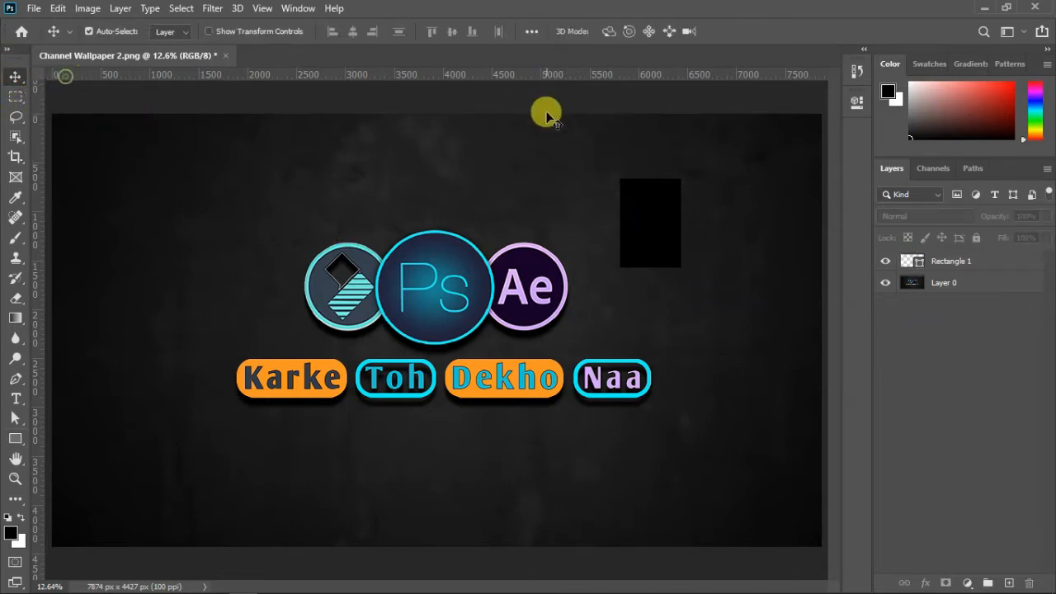
pyautogui.moveTo(657, 236); pyautogui.dragTo(514, 254)
pyautogui.moveTo(591, 229); pyautogui.dragTo(564, 345)
pyautogui.moveTo(618, 259); pyautogui.dragTo(669, 333)
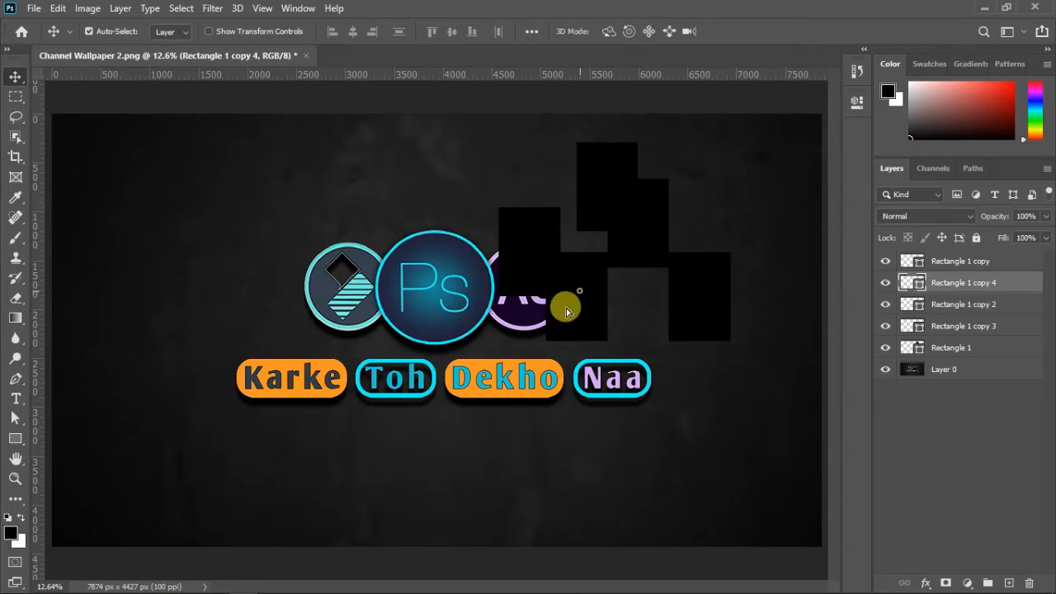
pyautogui.moveTo(566, 295); pyautogui.dragTo(528, 340)
pyautogui.moveTo(673, 272); pyautogui.dragTo(643, 360)
pyautogui.moveTo(540, 349); pyautogui.dragTo(500, 422)
pyautogui.moveTo(695, 330); pyautogui.dragTo(614, 510)
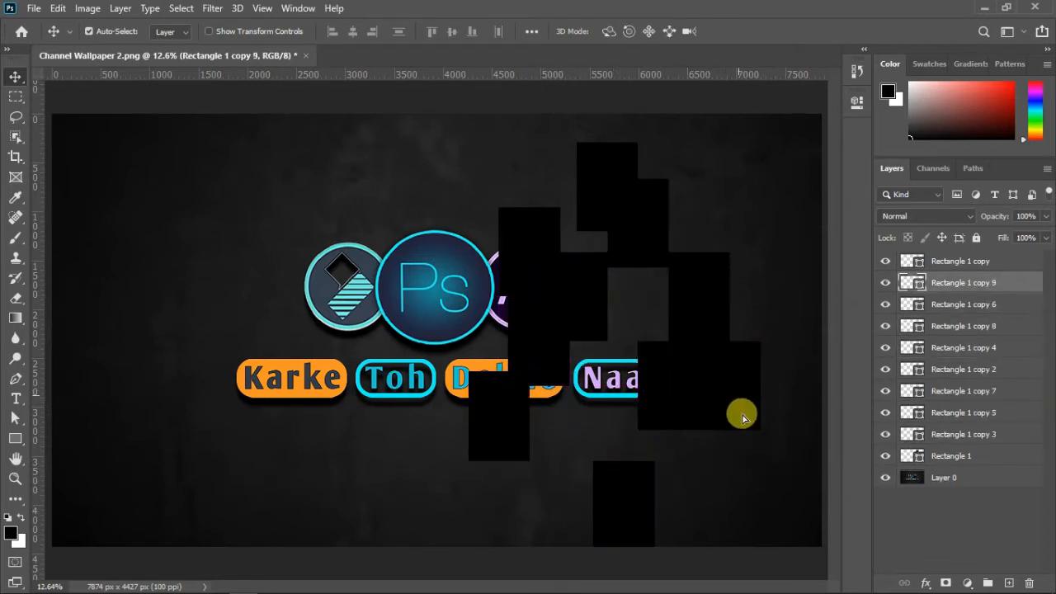
pyautogui.moveTo(742, 415); pyautogui.dragTo(669, 497)
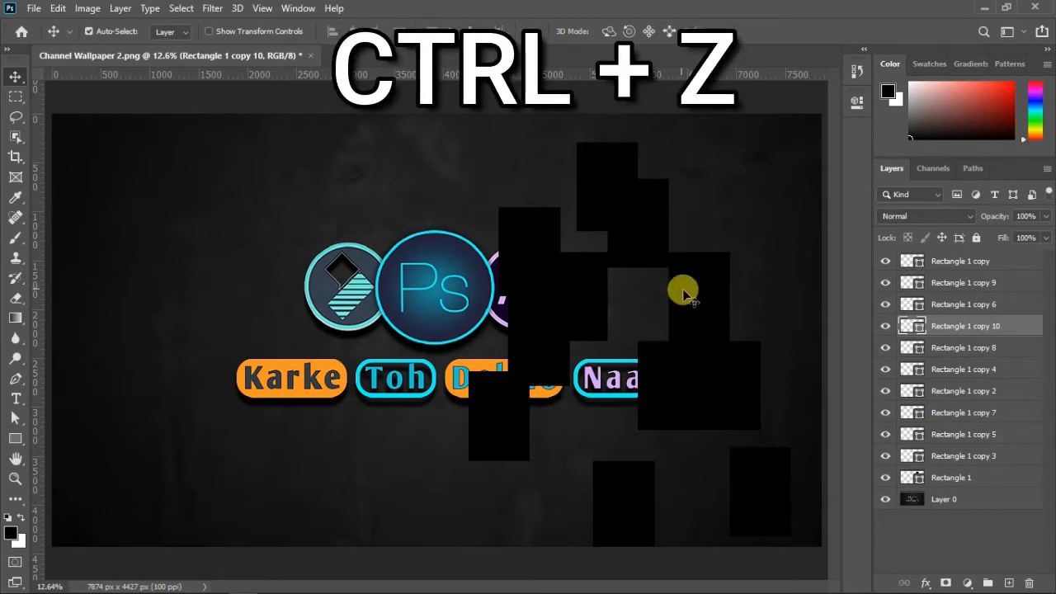
# - Undo the black rectangle copies one after another
pyautogui.hotkey('ctrl', 'z')
pyautogui.hotkey('ctrl', 'z')
pyautogui.hotkey('ctrl', 'z')
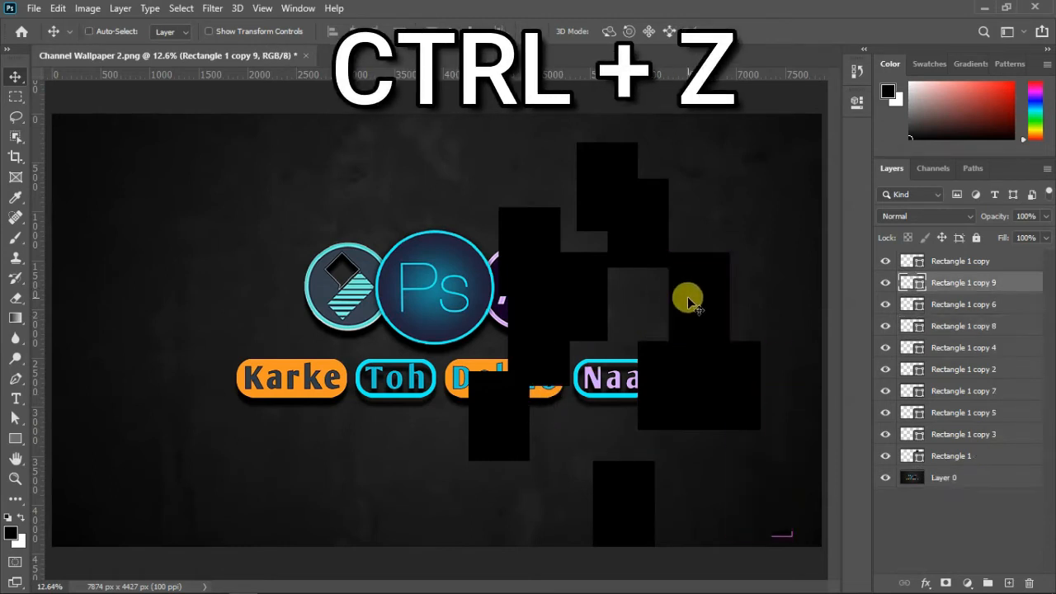
pyautogui.hotkey('ctrl', 'z')
pyautogui.hotkey('ctrl', 'z')
pyautogui.hotkey('ctrl', 'z')
pyautogui.hotkey('ctrl', 'z')
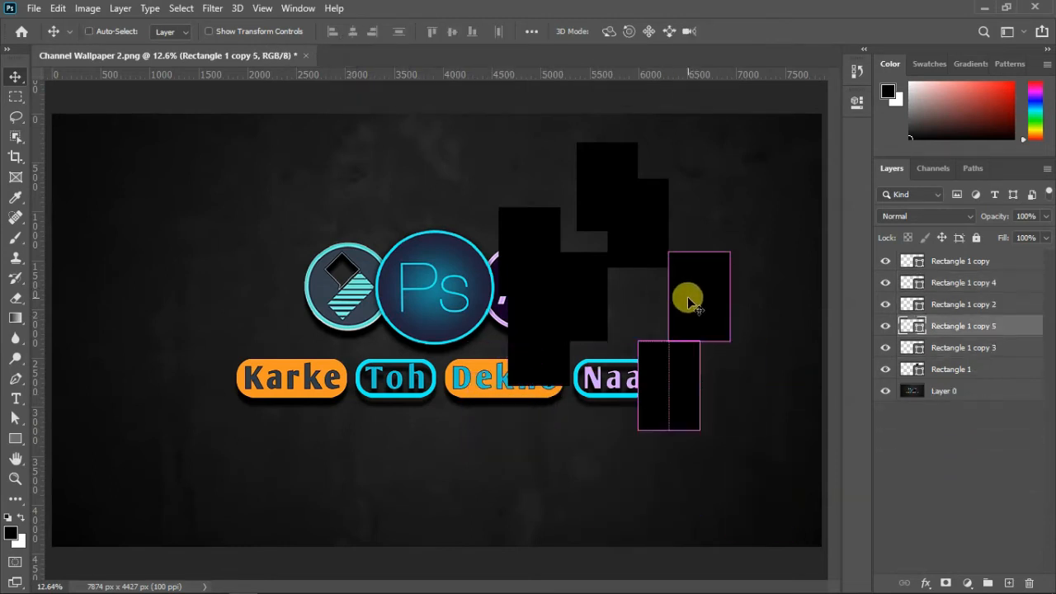
pyautogui.hotkey('ctrl', 'z')
pyautogui.hotkey('ctrl', 'z')
pyautogui.hotkey('ctrl', 'z')
pyautogui.hotkey('ctrl', 'z')
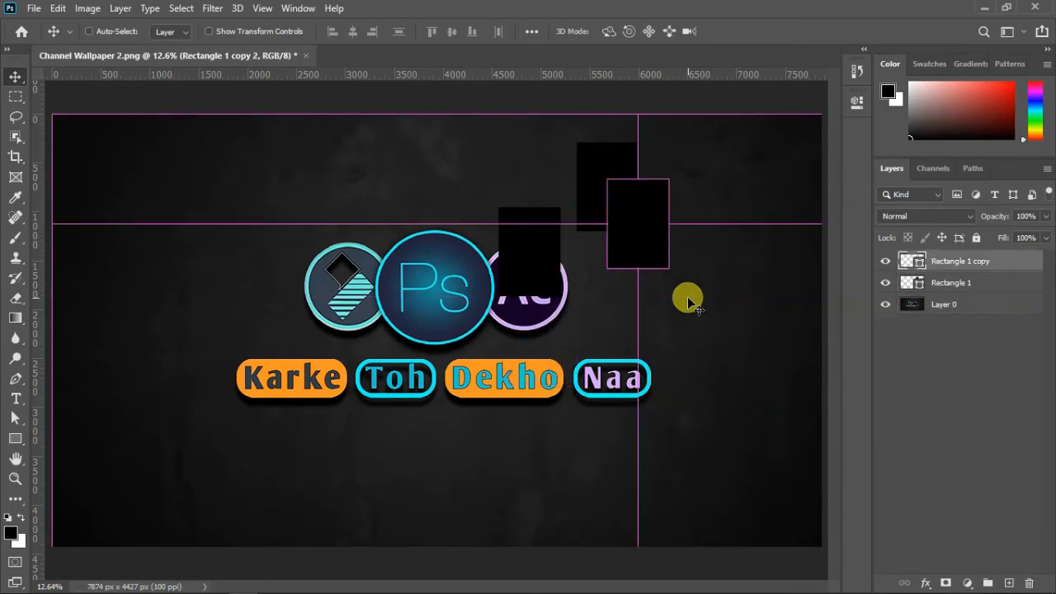
pyautogui.hotkey('ctrl', 'z')
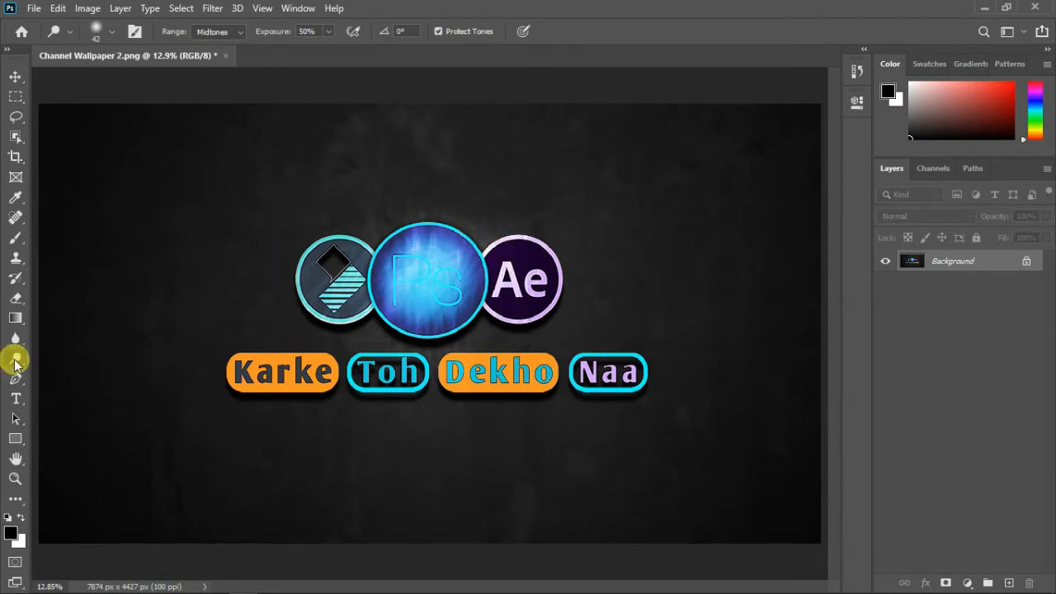
# - Set the Dodge tool's brush size to 94 px and dab just above the Ps logo
pyautogui.rightClick(467, 206)
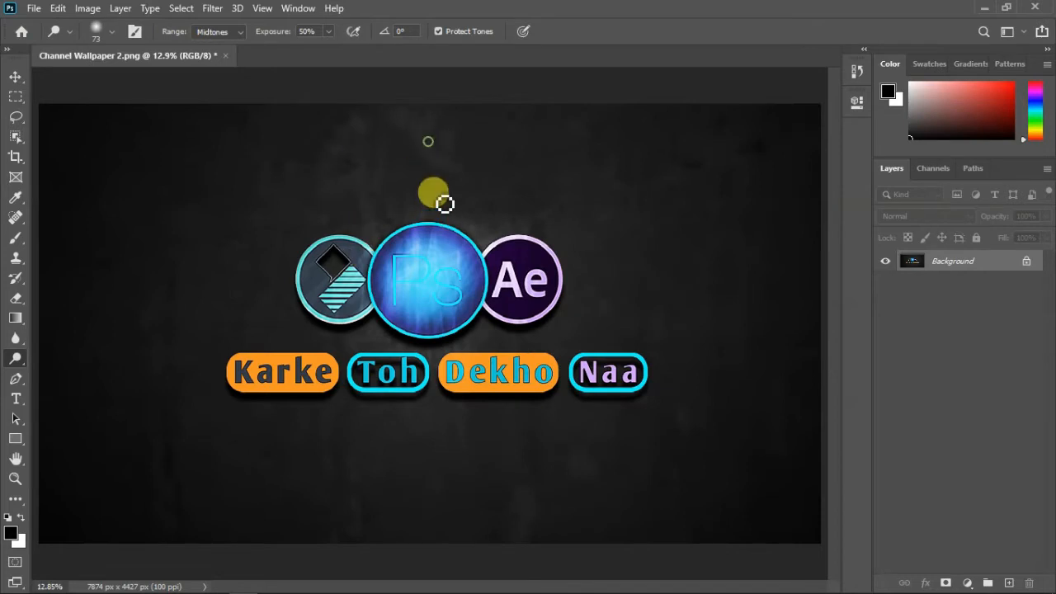
pyautogui.rightClick(509, 174)
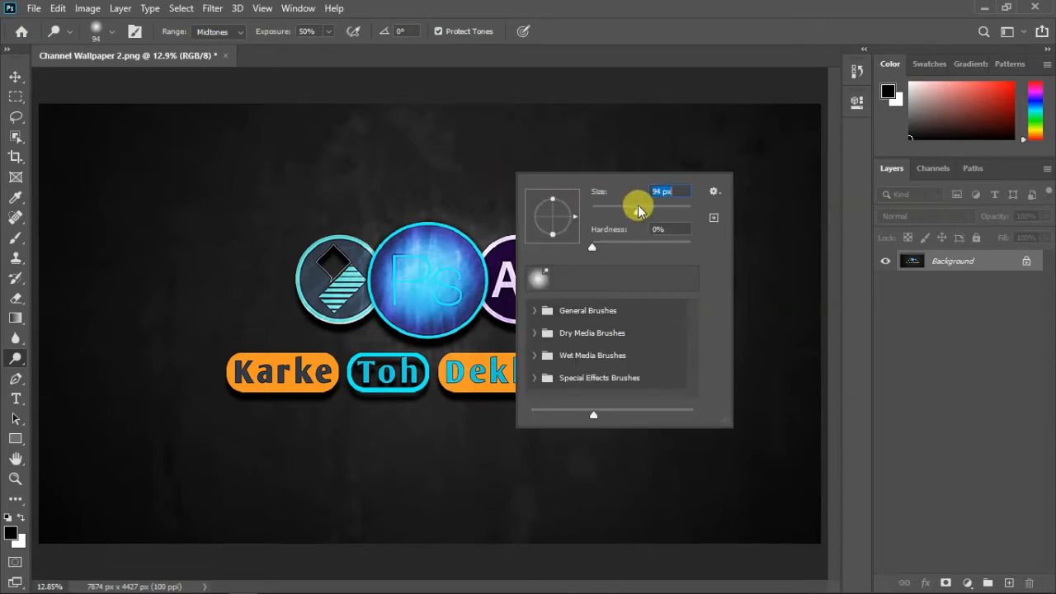
pyautogui.click(437, 190)
pyautogui.click(443, 212)
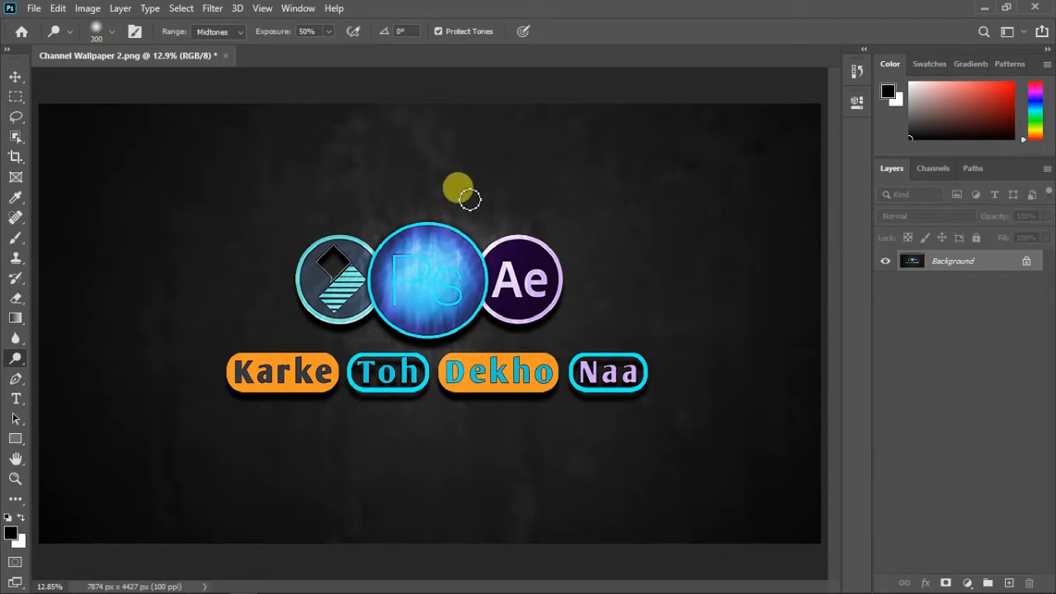
pyautogui.press('p')
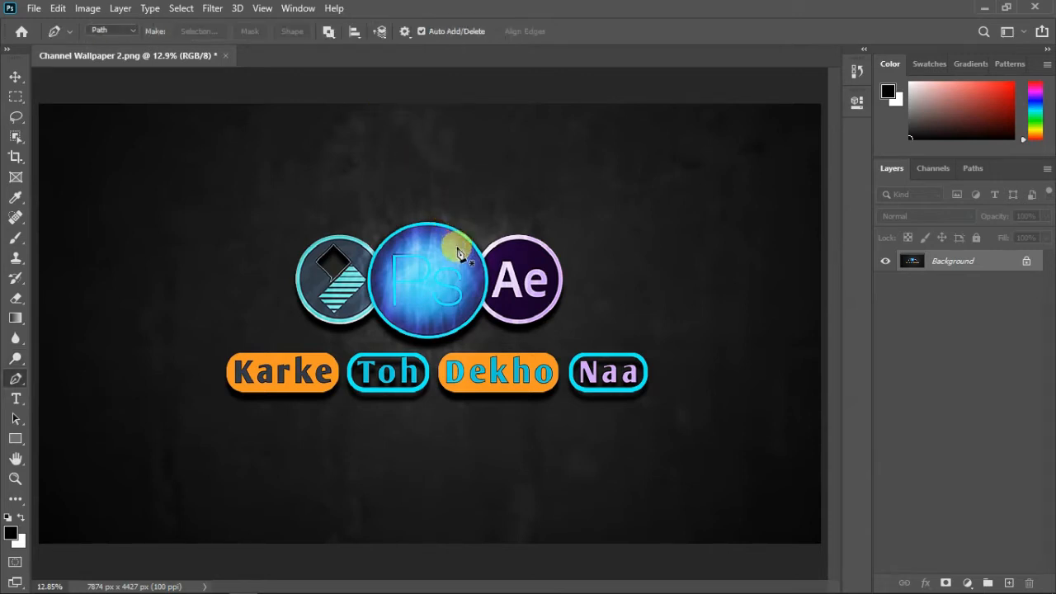
pyautogui.click(15, 360)
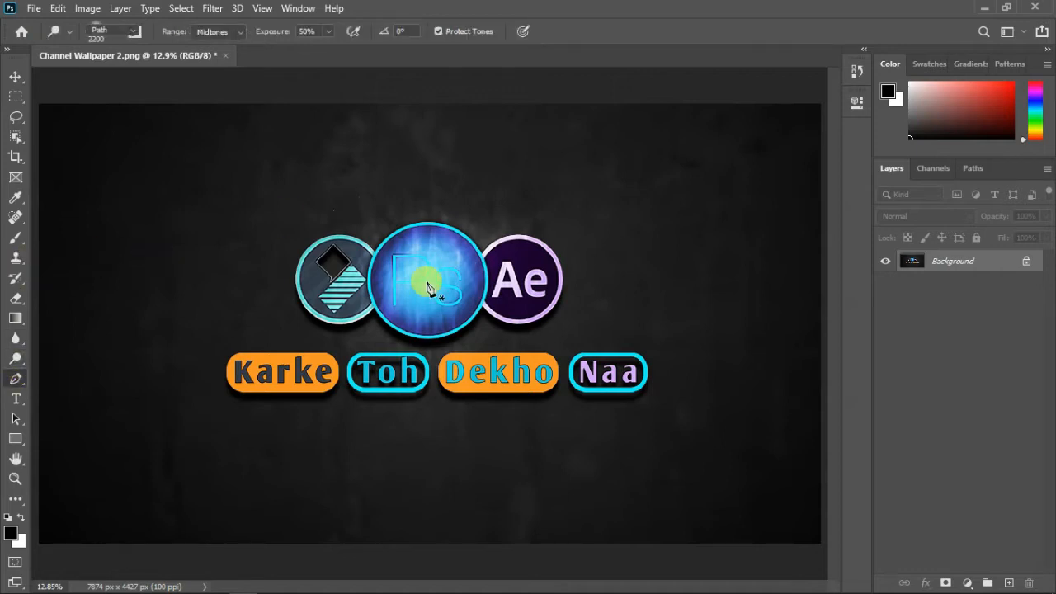
pyautogui.press('p')
pyautogui.click(16, 360)
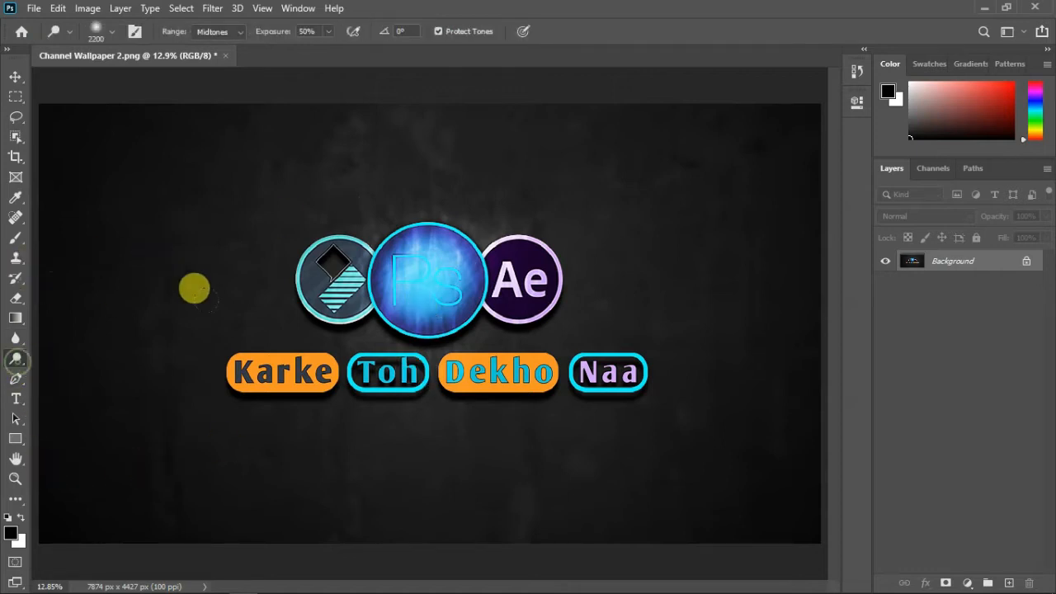
# - Shrink the Dodge brush to 1400 px and dab it along the upper edge of the Ps logo
pyautogui.press('[')
pyautogui.press('[')
pyautogui.press('[')
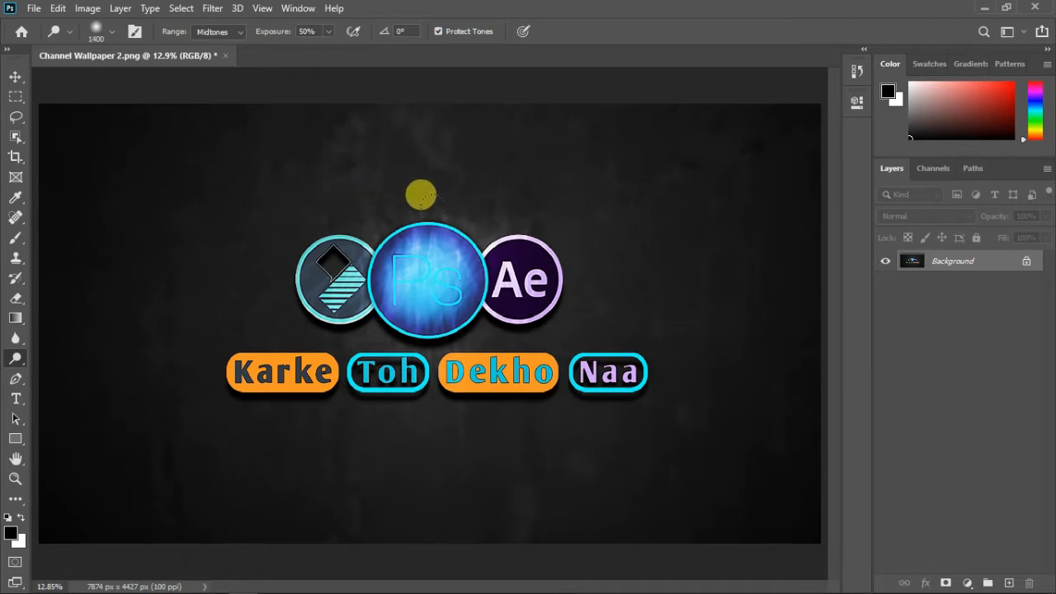
pyautogui.click(443, 228)
pyautogui.click(487, 212)
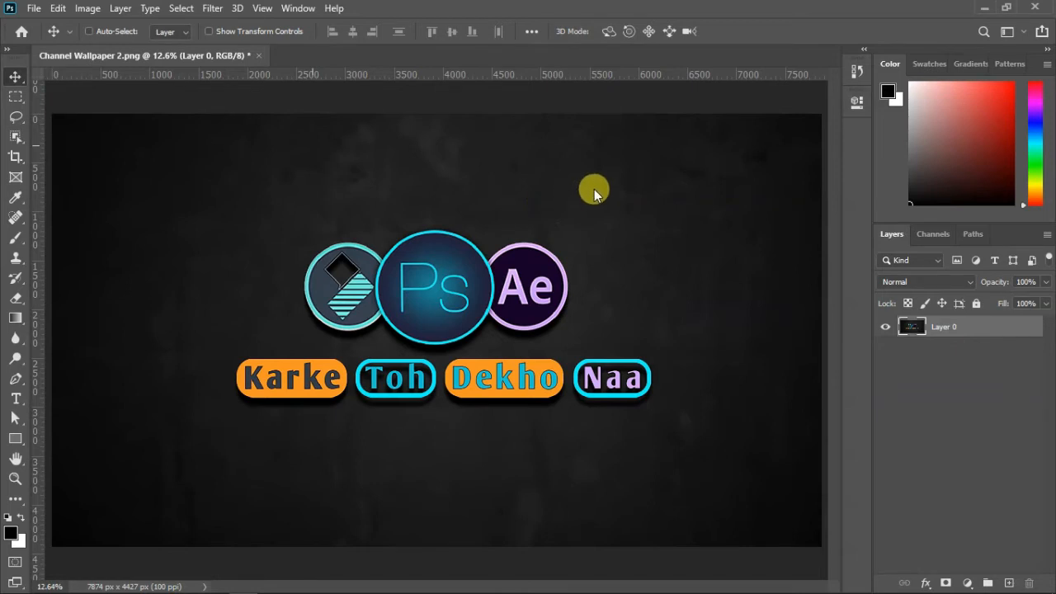
# - Apply the Camera Raw filter to the wallpaper with Exposure +1.65, Contrast +14 and Highlights +65
pyautogui.hotkey('ctrl', 'shift', 'a')
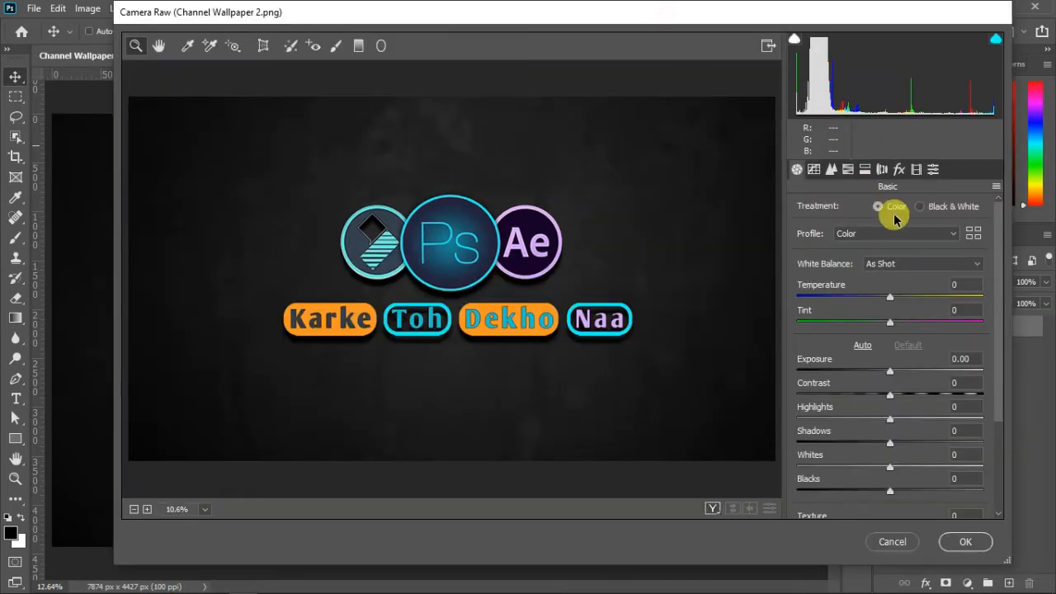
pyautogui.scroll(-3, 872, 302)
pyautogui.moveTo(898, 265); pyautogui.dragTo(950, 275)
pyautogui.scroll(-1, 926, 264)
pyautogui.click(903, 270)
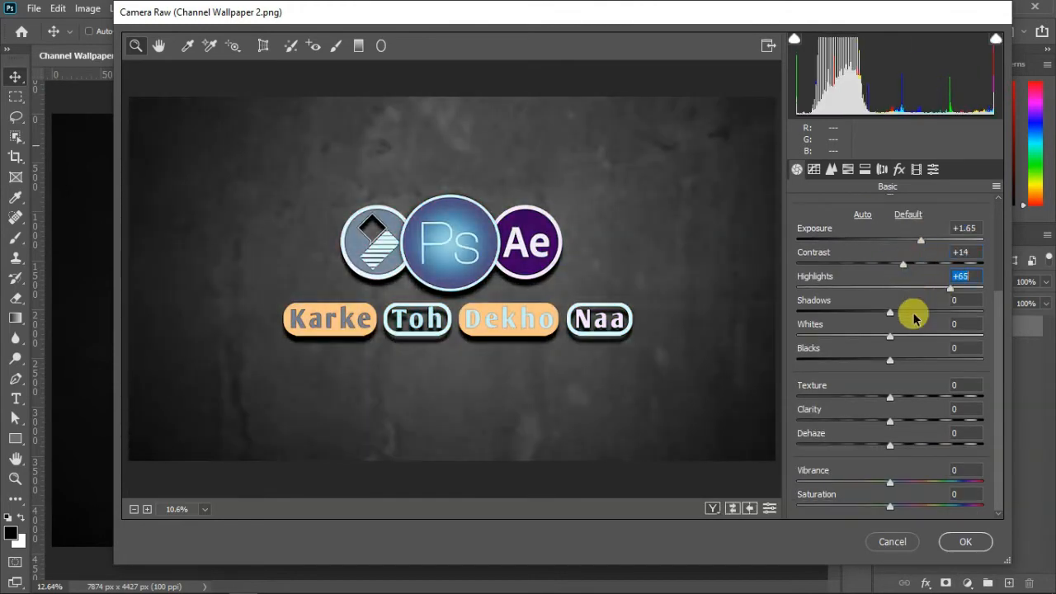
# - Set Shadows to -54, Whites to +71, Blacks to -72, Texture to +41 and Clarity to -60 in Camera Raw
pyautogui.moveTo(910, 306); pyautogui.dragTo(840, 312)
pyautogui.moveTo(886, 338); pyautogui.dragTo(813, 363)
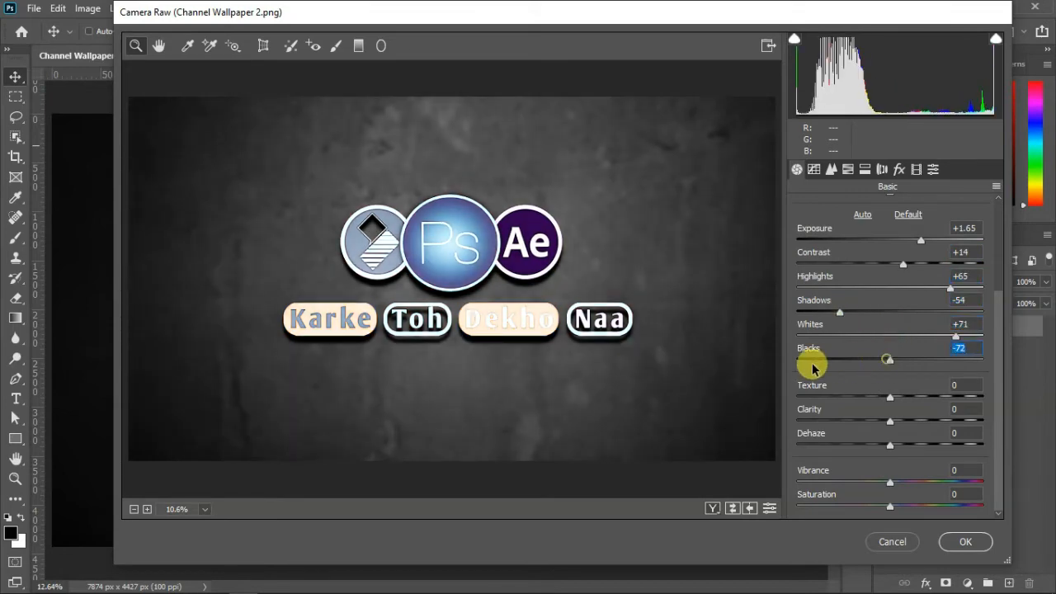
pyautogui.moveTo(889, 397); pyautogui.dragTo(936, 405)
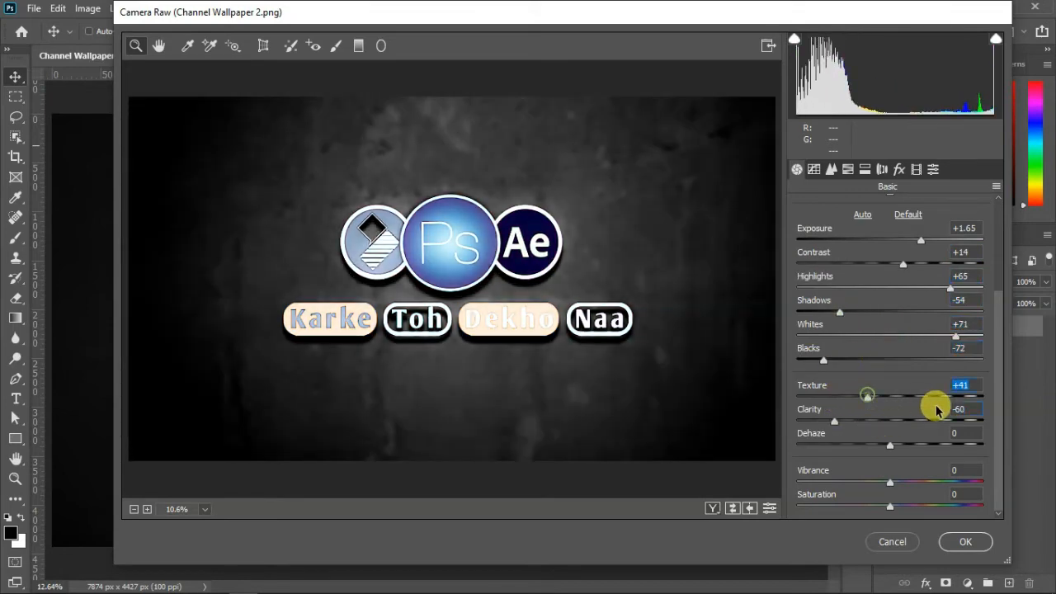
pyautogui.scroll(3, 891, 306)
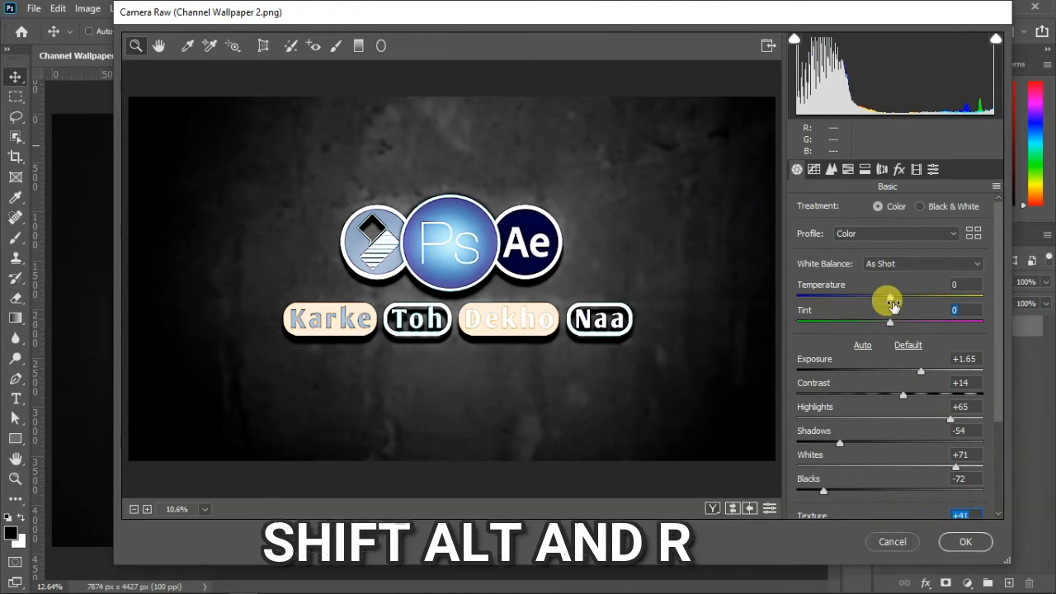
# - Warm the wallpaper's colour in Camera Raw, set Tint to -84, and shape the parametric tone curve with Highlights +45, Lights -22 and Darks -36
pyautogui.moveTo(891, 318); pyautogui.dragTo(976, 312)
pyautogui.scroll(-3, 908, 317)
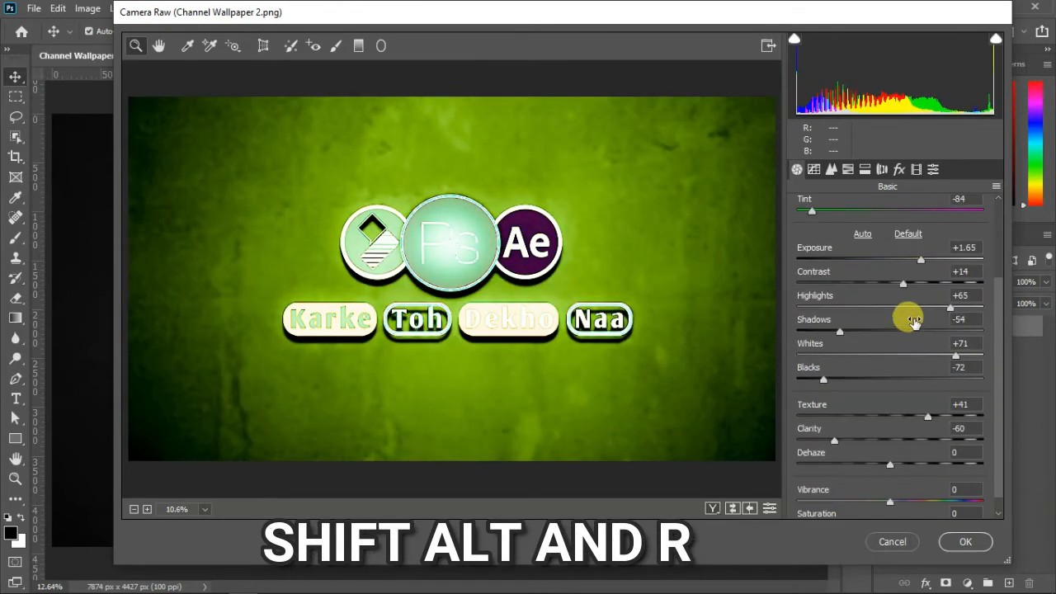
pyautogui.click(814, 170)
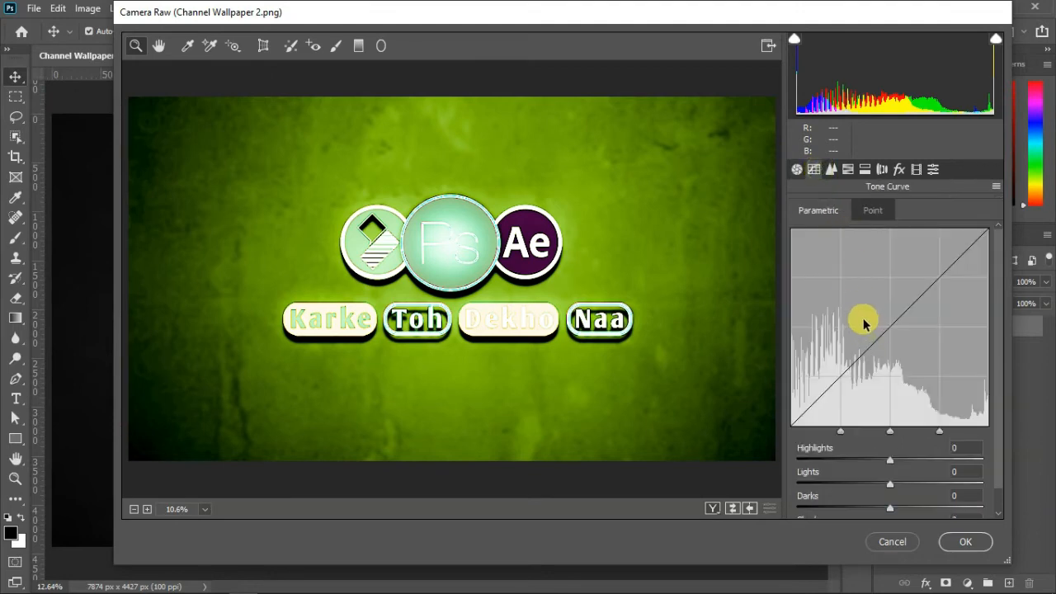
pyautogui.moveTo(890, 484); pyautogui.dragTo(870, 483)
pyautogui.moveTo(938, 459); pyautogui.dragTo(929, 448)
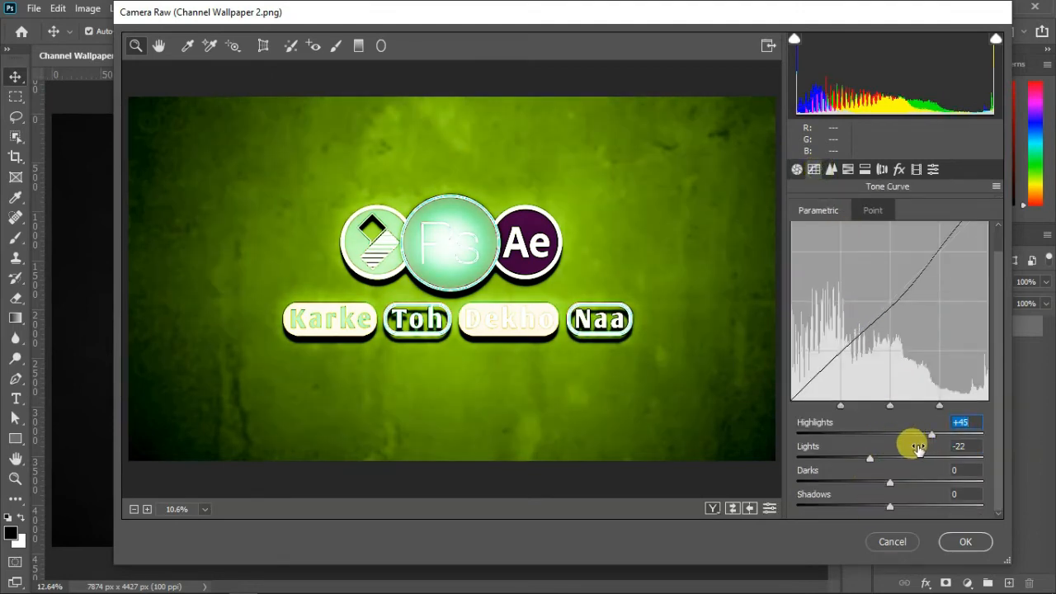
pyautogui.moveTo(887, 483); pyautogui.dragTo(858, 483)
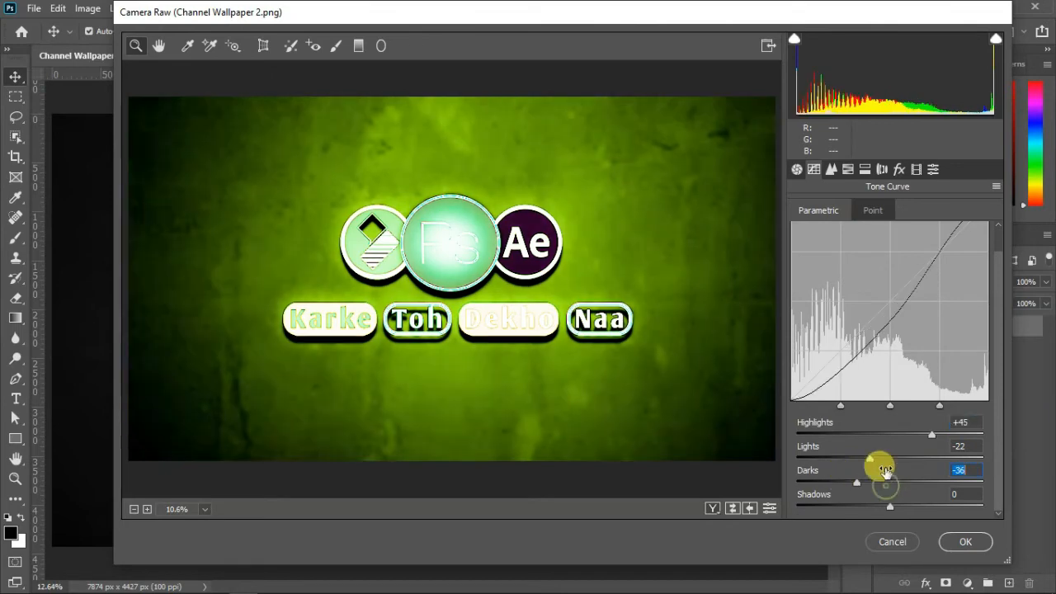
# - Set the Camera Raw sharpening to Amount 54, Radius 1.6 and Detail 57
pyautogui.click(831, 170)
pyautogui.moveTo(861, 288); pyautogui.dragTo(903, 285)
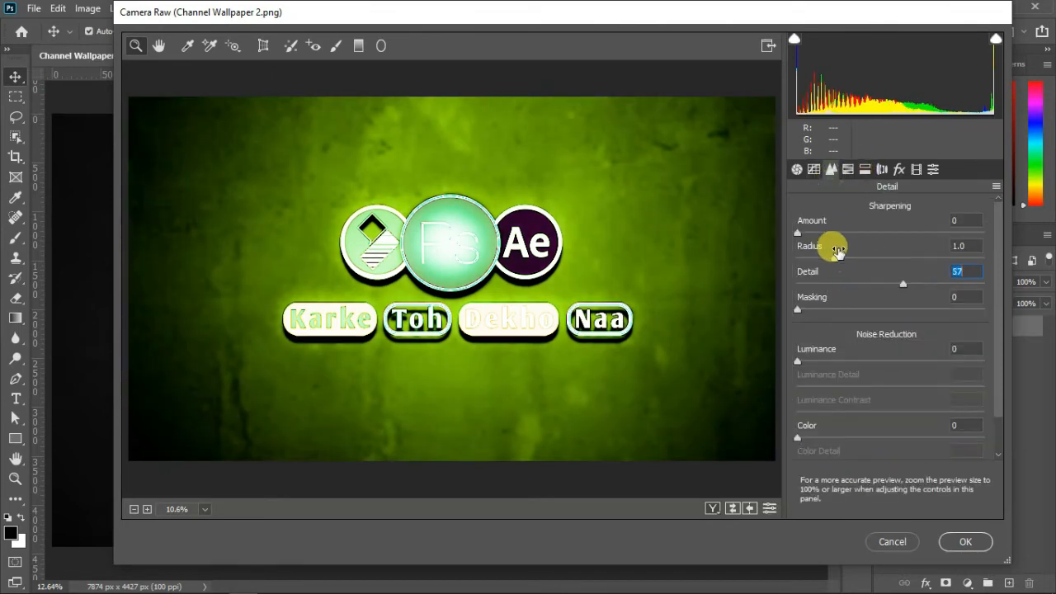
pyautogui.moveTo(832, 247); pyautogui.dragTo(877, 258)
pyautogui.moveTo(809, 229); pyautogui.dragTo(863, 236)
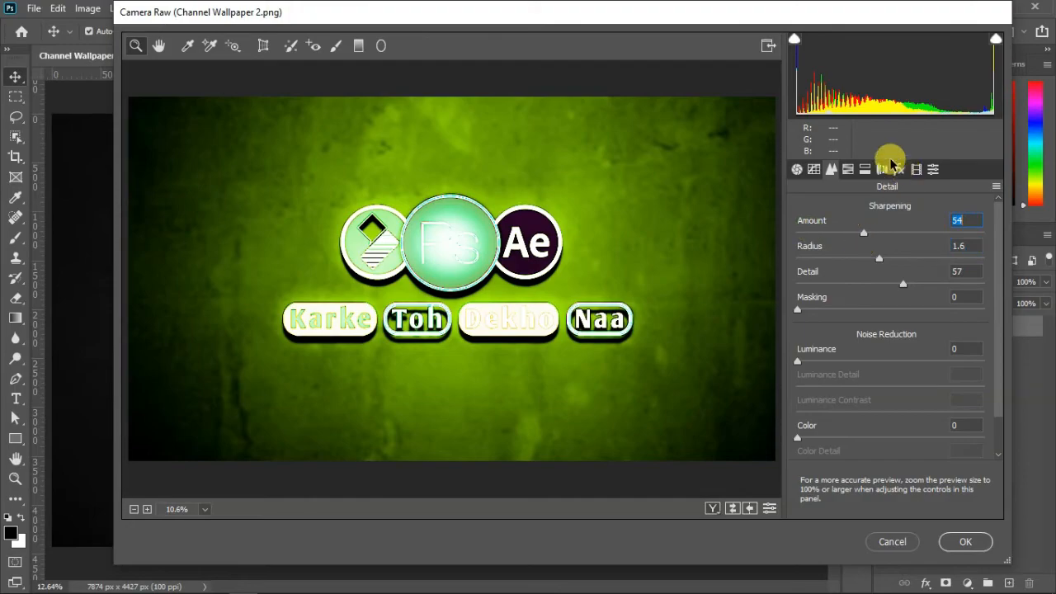
pyautogui.click(865, 170)
pyautogui.click(933, 169)
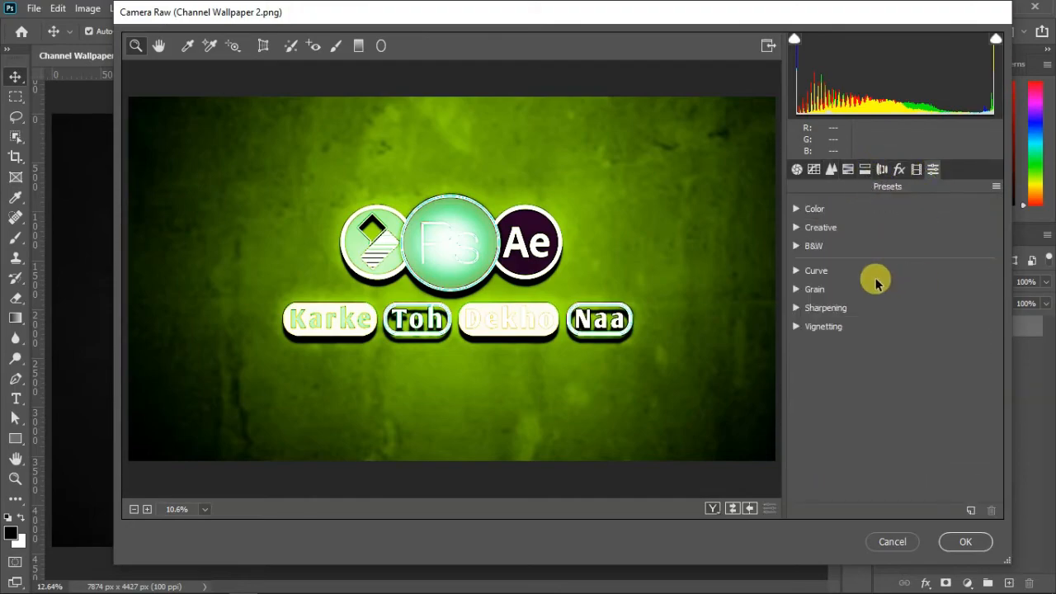
pyautogui.click(865, 170)
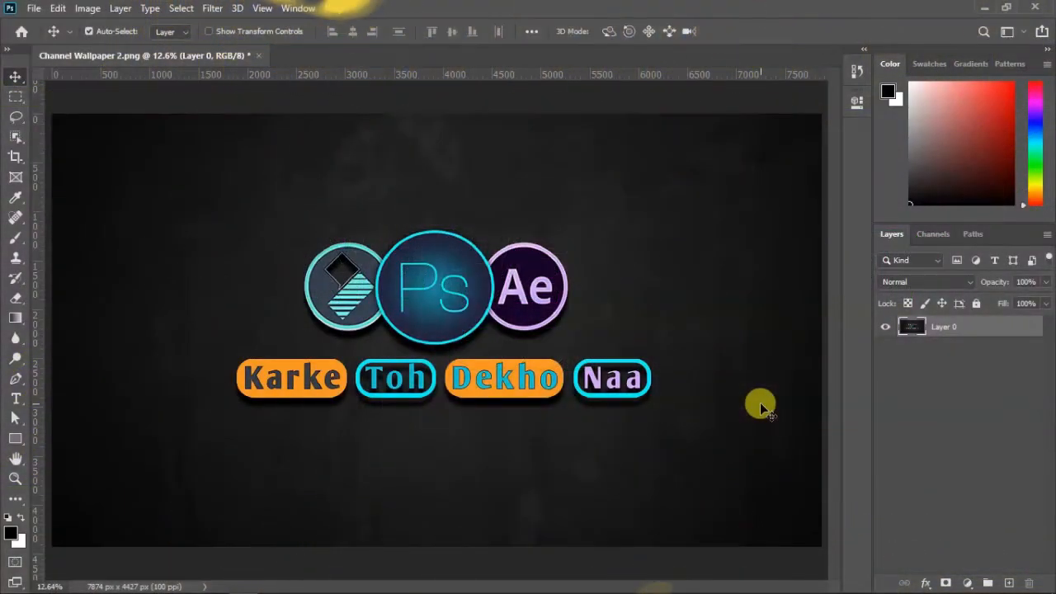
# - Open the Liquify filter on the wallpaper and dismiss the hardware acceleration notice
pyautogui.click(211, 8)
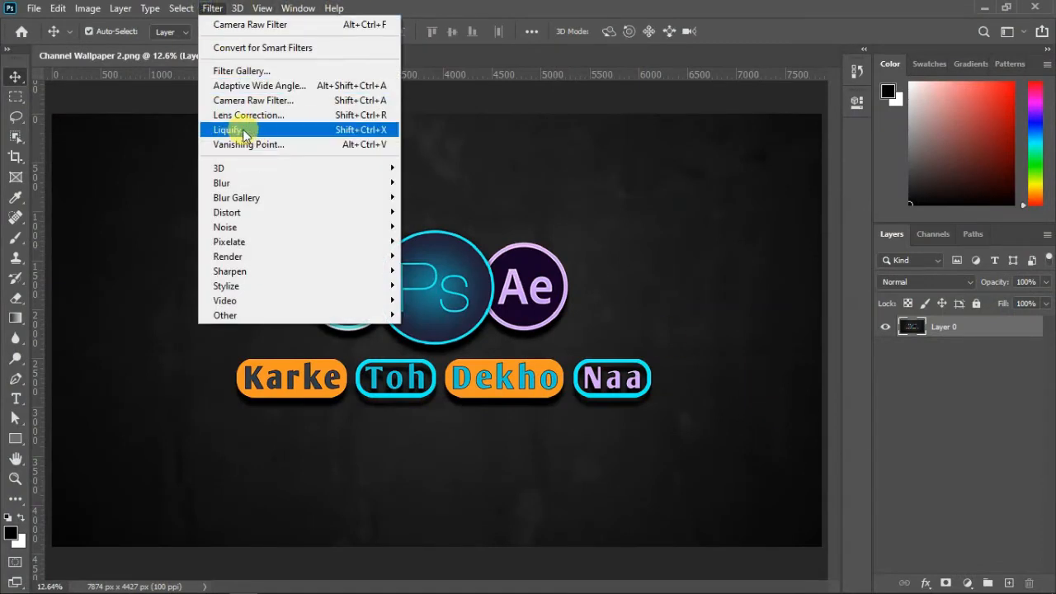
pyautogui.click(607, 225)
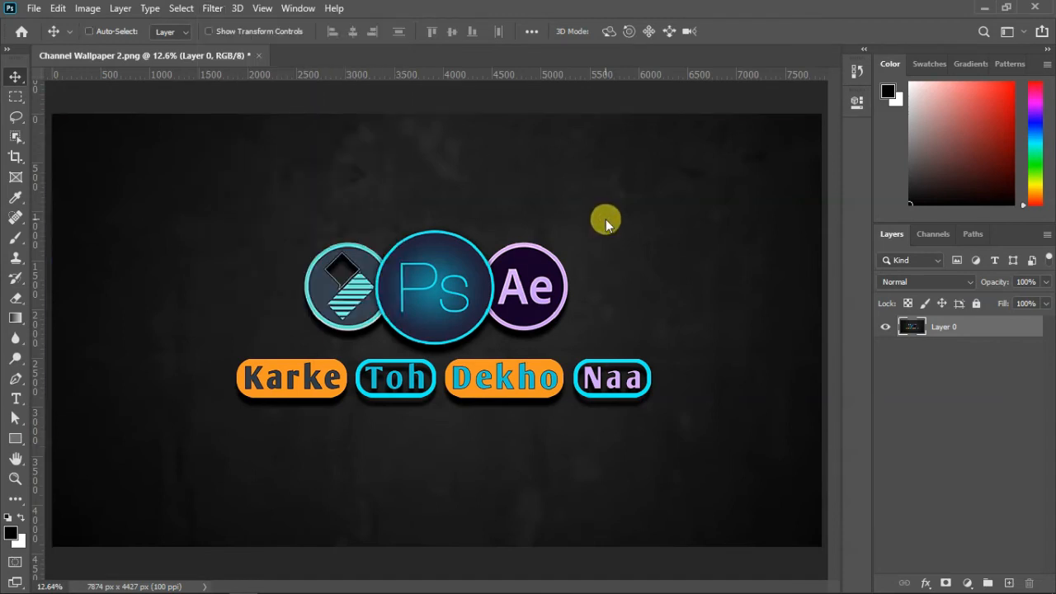
pyautogui.hotkey('ctrl', 'shift', 'x')
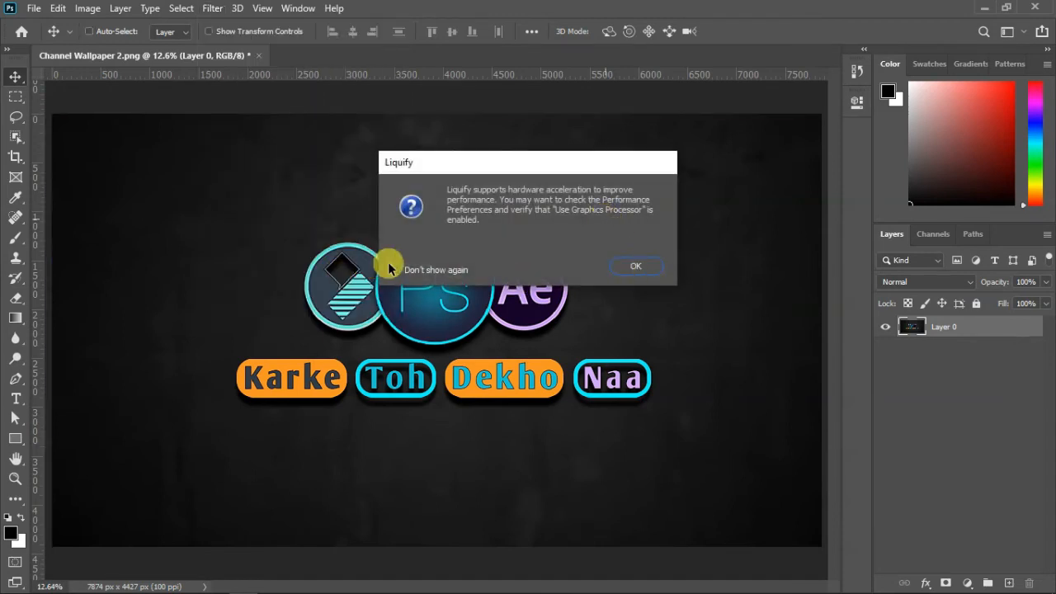
pyautogui.click(627, 266)
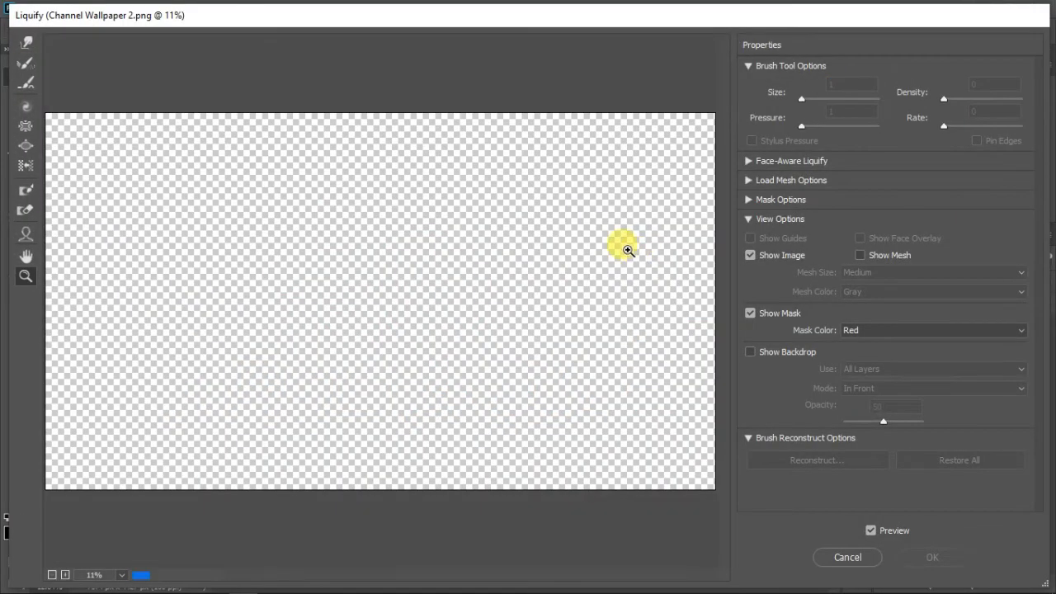
pyautogui.rightClick(363, 245)
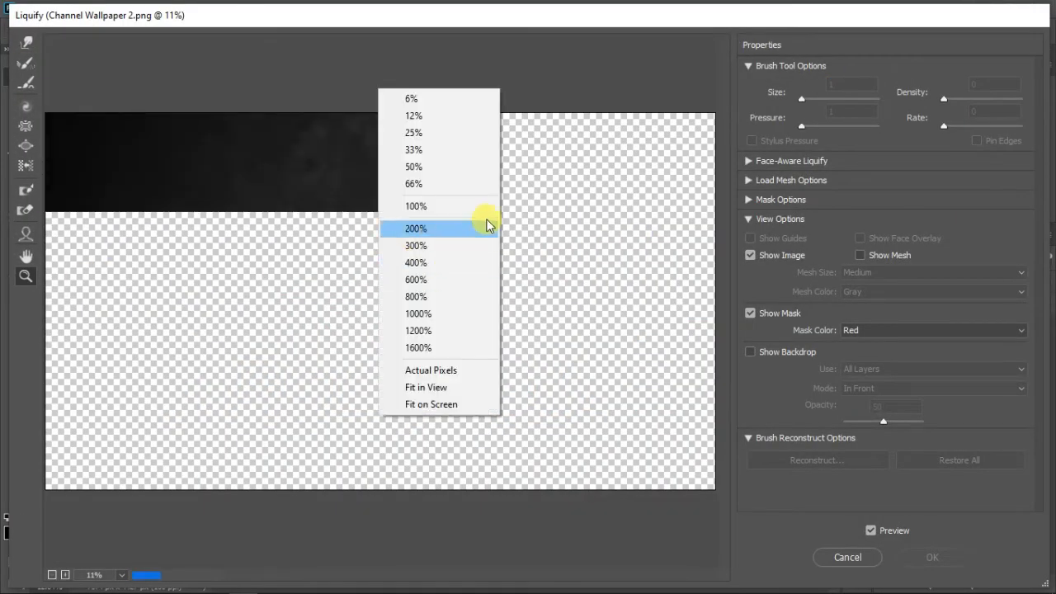
pyautogui.click(566, 236)
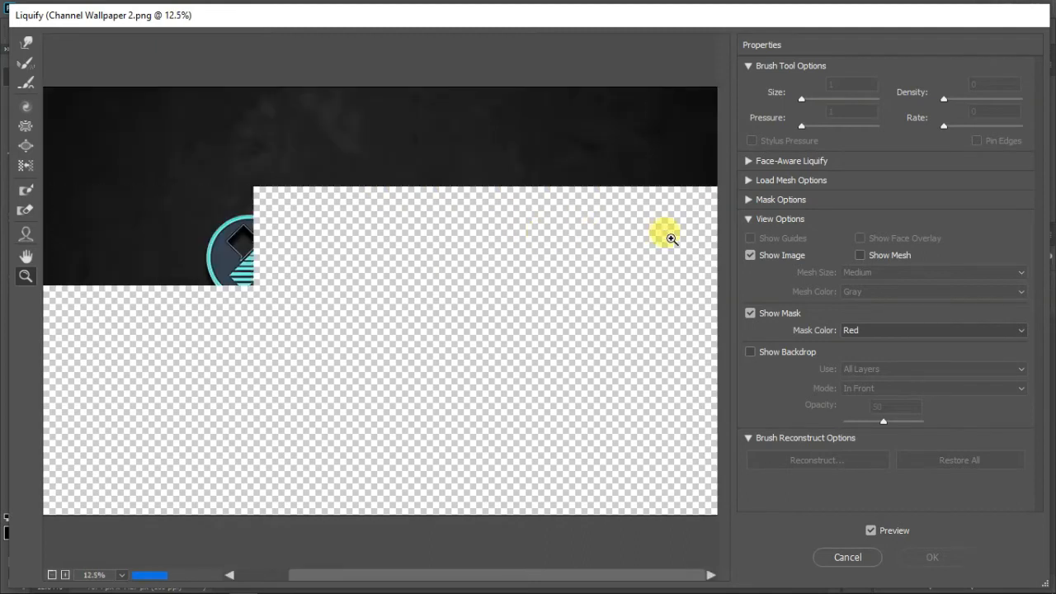
# - Enlarge the Liquify Forward Warp brush to 300 and push the upper-right edge of the Ae circle outward
pyautogui.click(26, 43)
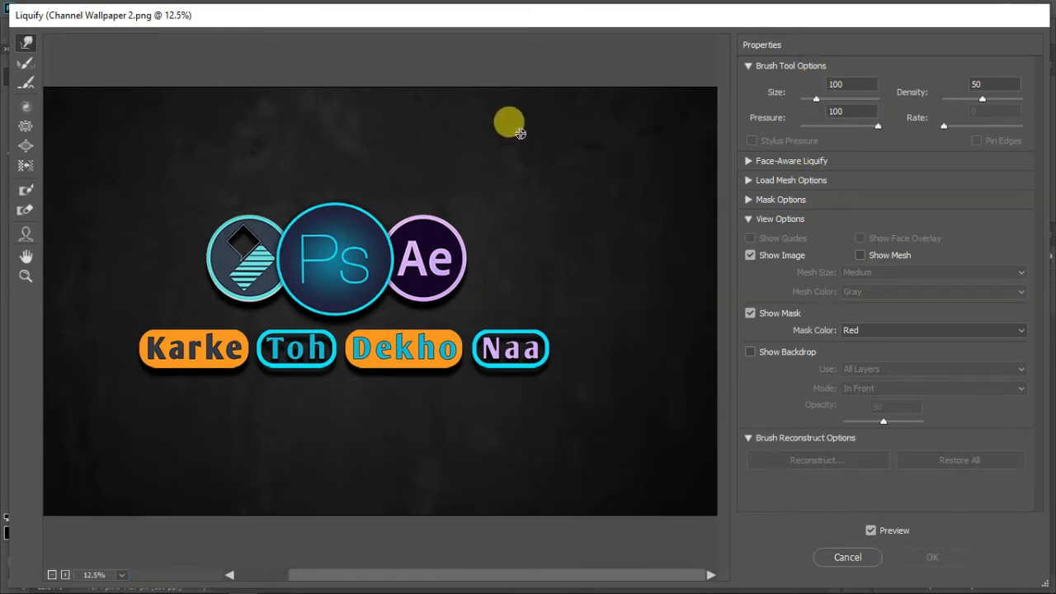
pyautogui.press(']')
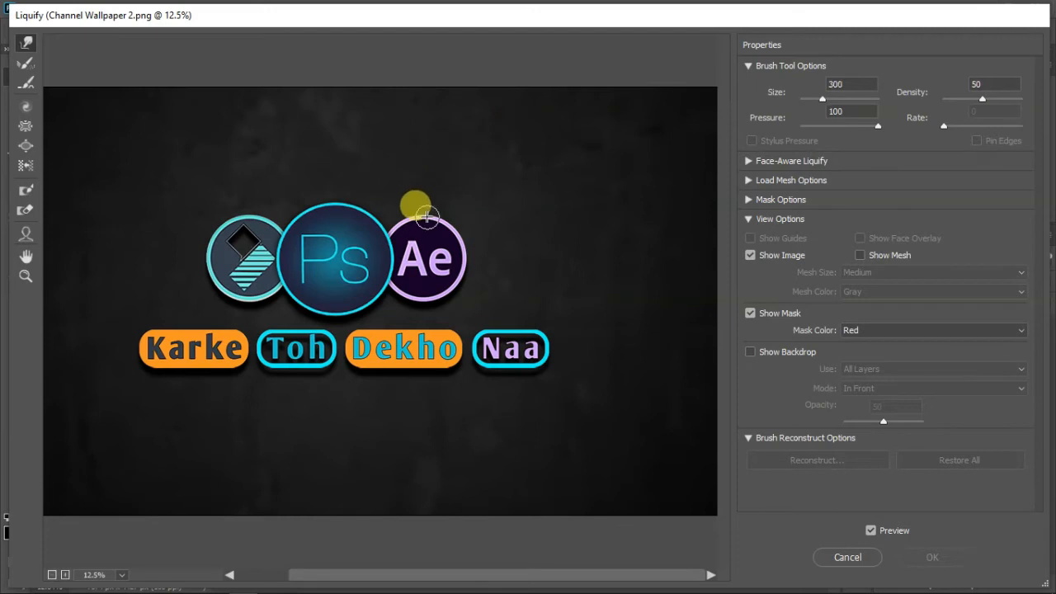
pyautogui.moveTo(439, 205)
pyautogui.mouseDown()
pyautogui.moveTo(455, 175)
pyautogui.moveTo(460, 191)
pyautogui.mouseUp()
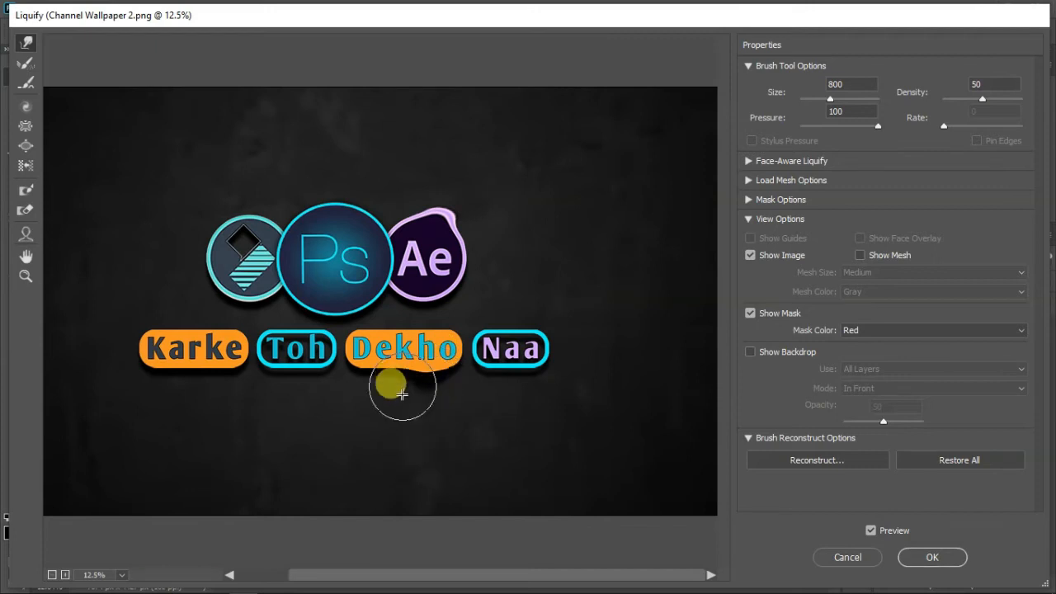
# - Warp the lower edge and shadow of the Dekho label downward with the 800-size brush and dab below the Naa label
pyautogui.moveTo(391, 384); pyautogui.dragTo(379, 411)
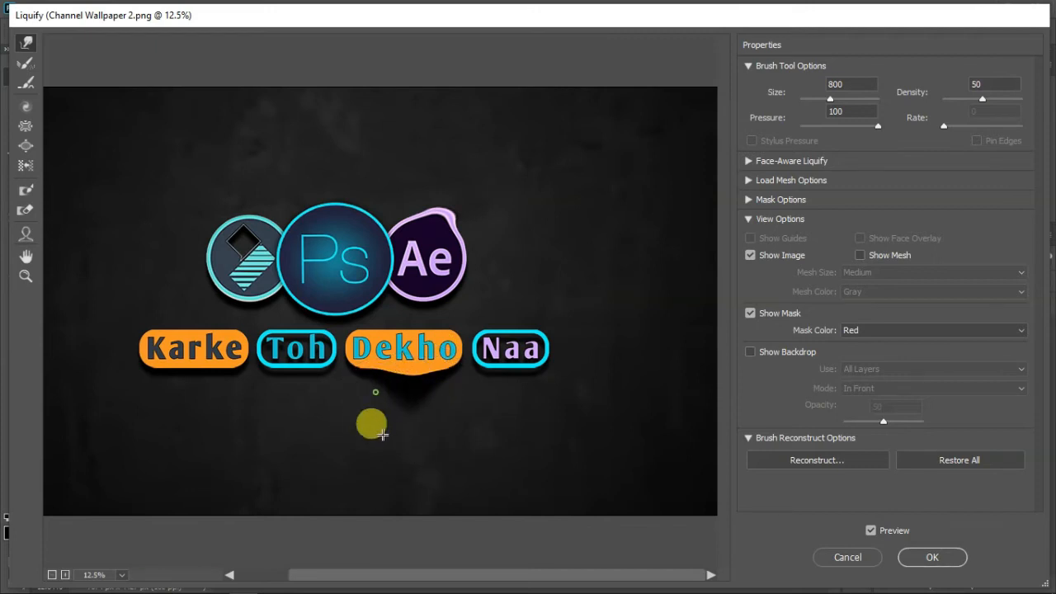
pyautogui.click(370, 394)
pyautogui.click(506, 407)
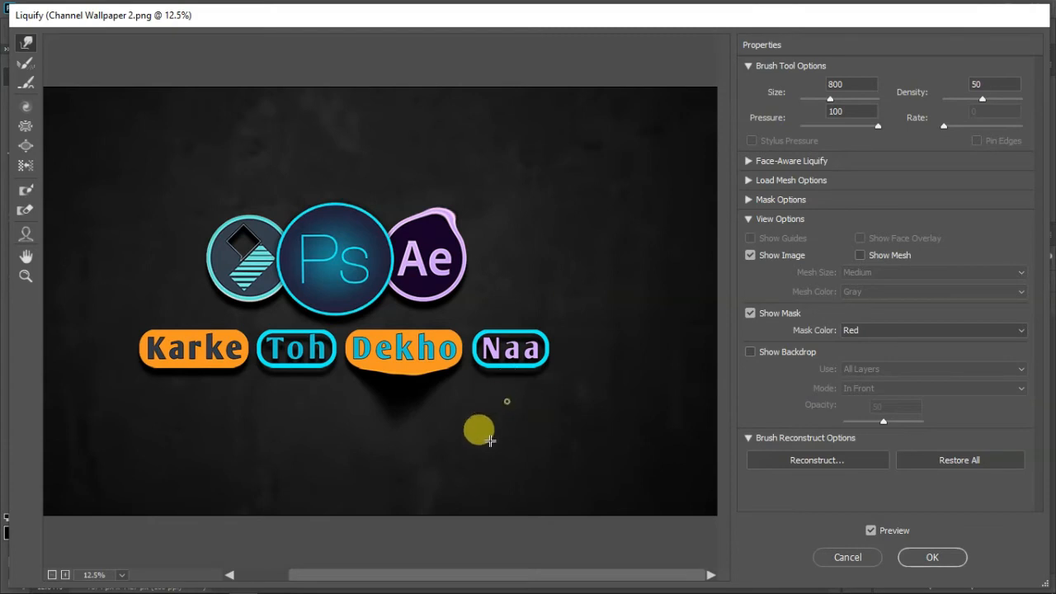
pyautogui.click(512, 387)
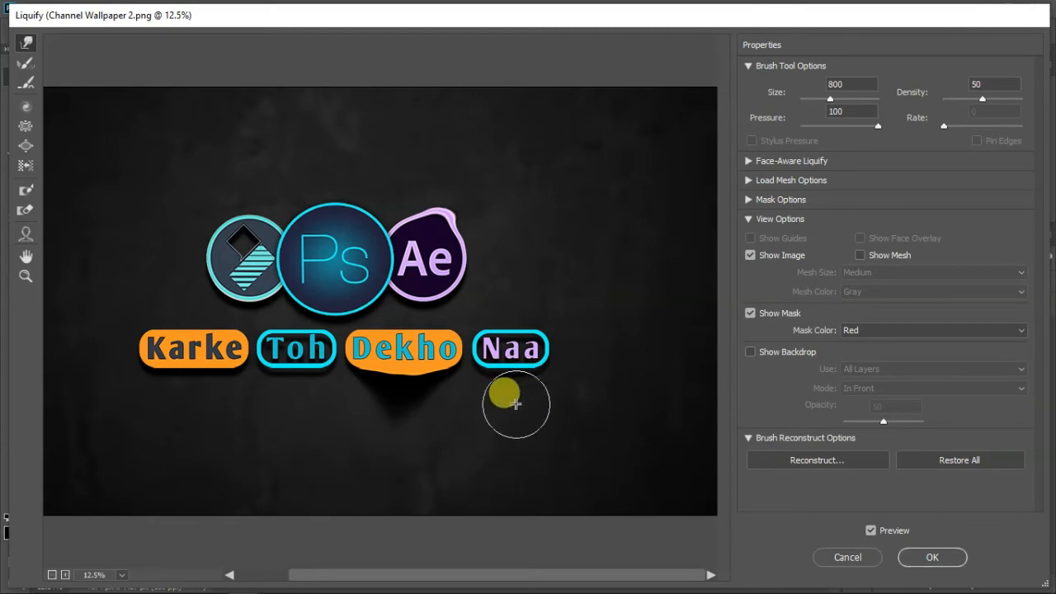
pyautogui.click(485, 402)
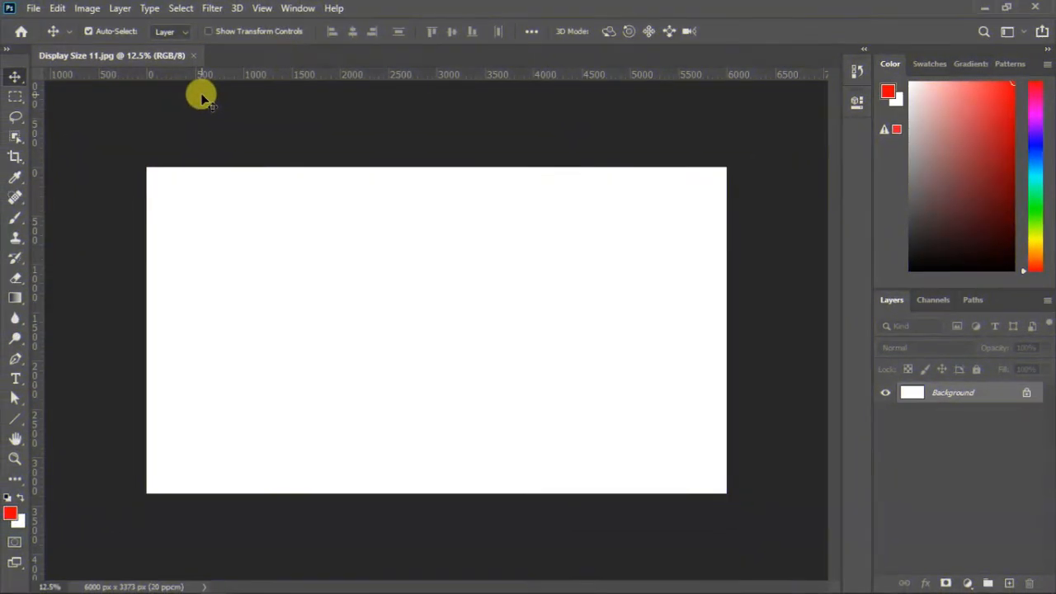
# - Enter Select and Mask for the white image and outline a four-sided area near the canvas centre with the Polygonal Lasso
pyautogui.click(182, 8)
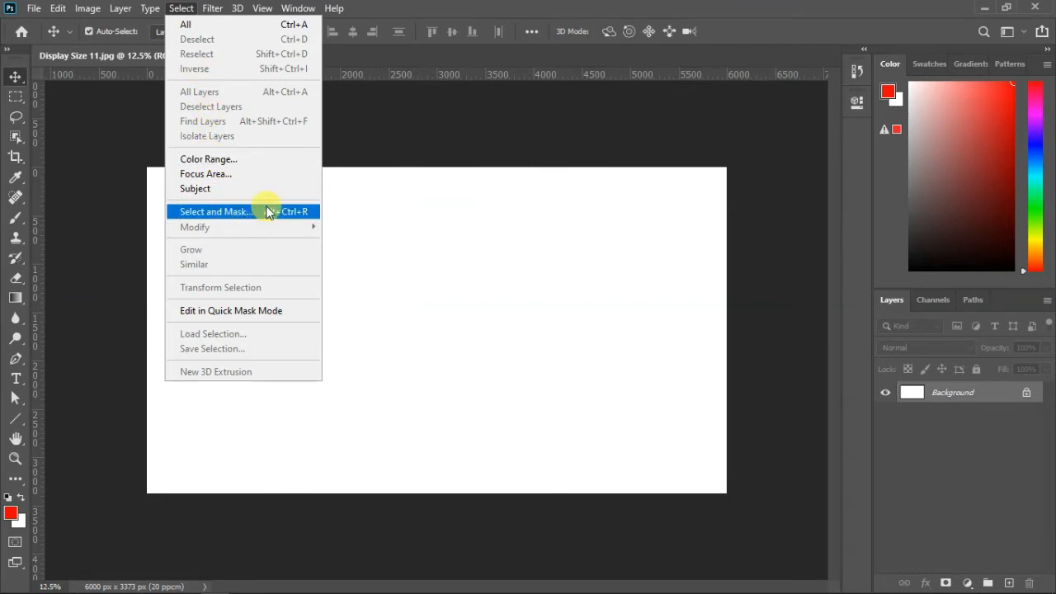
pyautogui.click(461, 136)
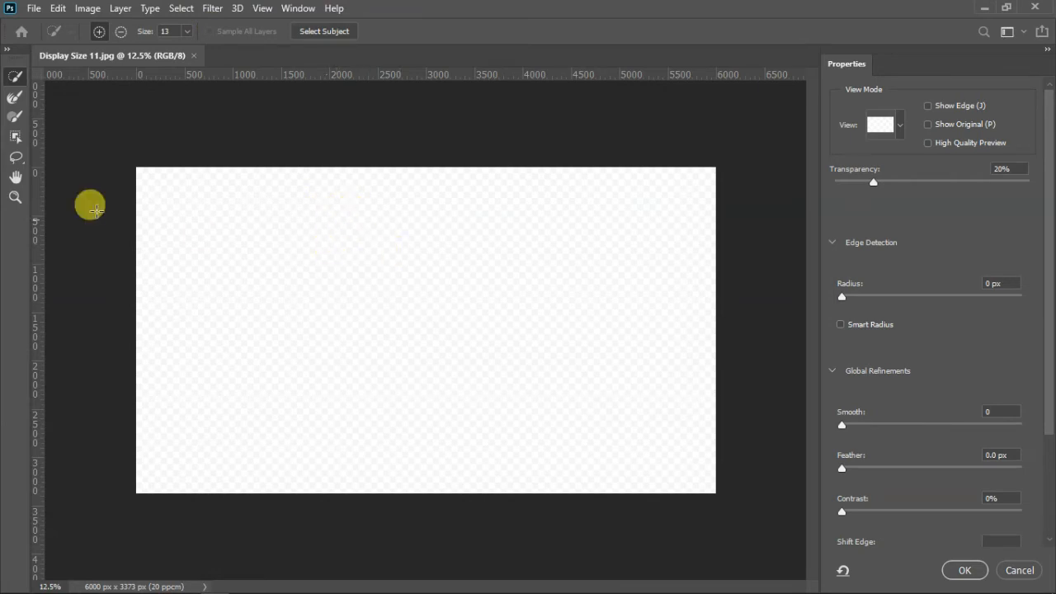
pyautogui.click(15, 160)
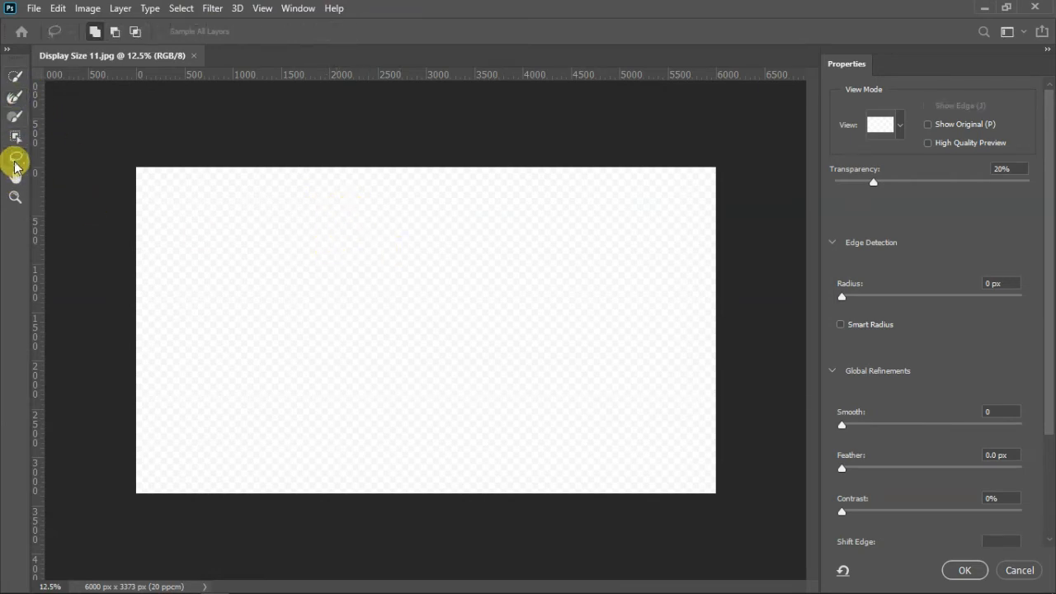
pyautogui.rightClick(15, 161)
pyautogui.click(87, 174)
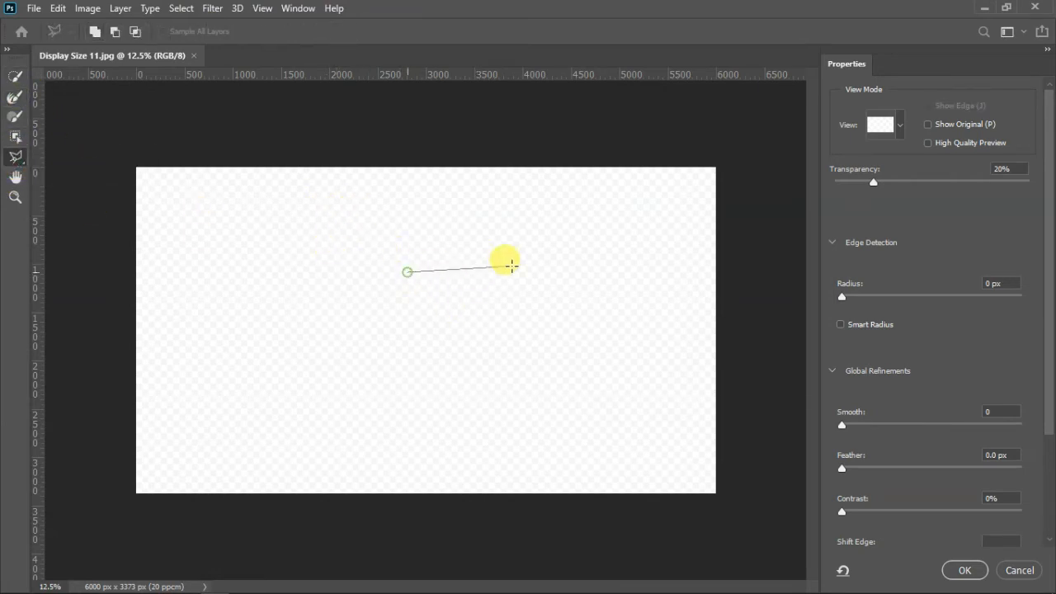
pyautogui.click(513, 265)
pyautogui.click(585, 323)
pyautogui.doubleClick(375, 395)
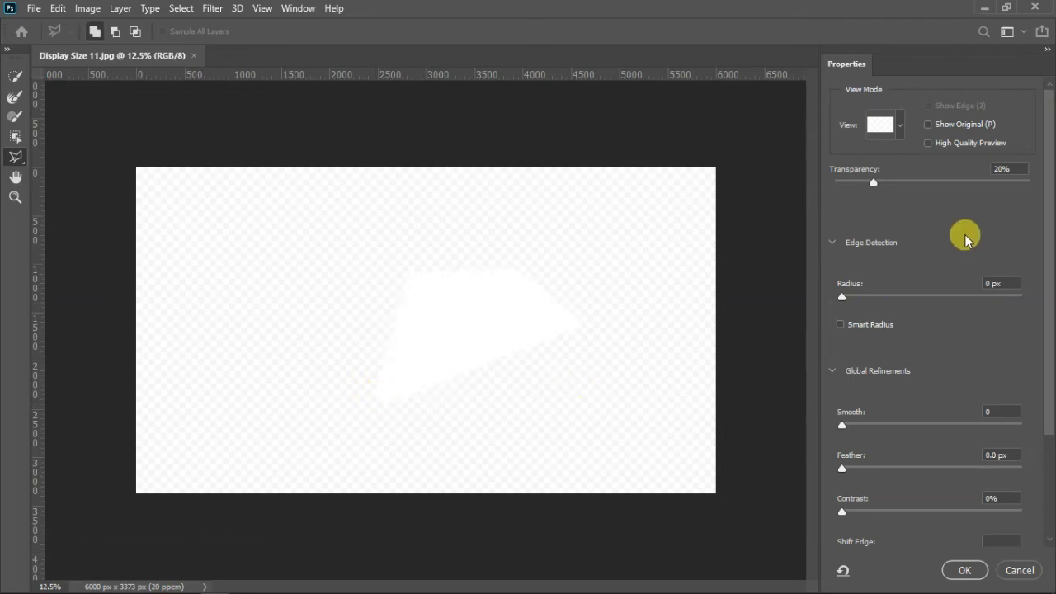
# - Set the Select and Mask view Transparency to 100%, add a second polygonal area in the canvas's upper-left part, and accept
pyautogui.moveTo(863, 304)
pyautogui.mouseDown()
pyautogui.moveTo(1042, 297)
pyautogui.moveTo(850, 298)
pyautogui.mouseUp()
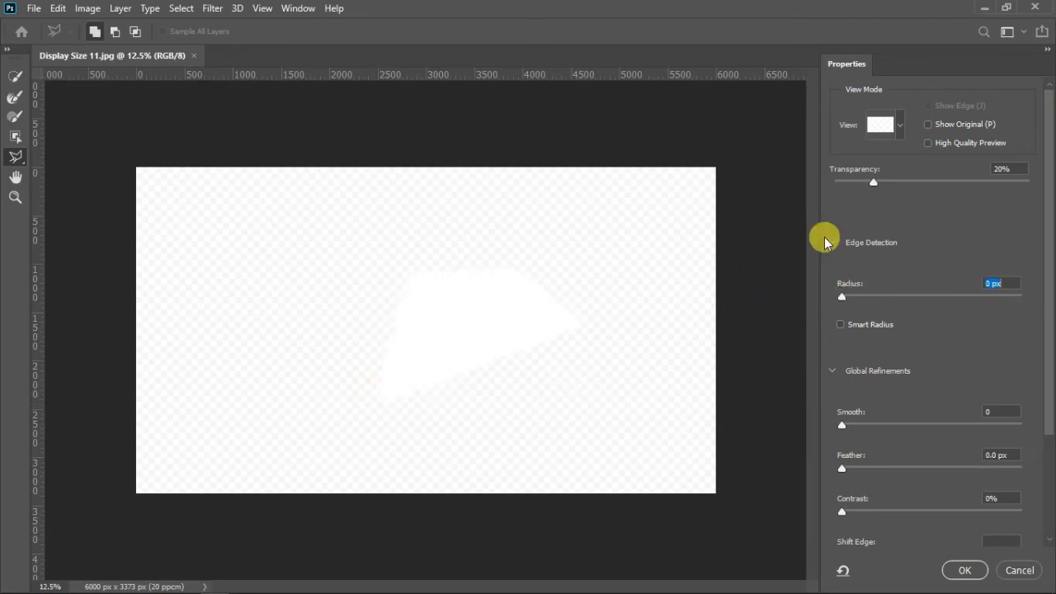
pyautogui.moveTo(874, 181); pyautogui.dragTo(1031, 175)
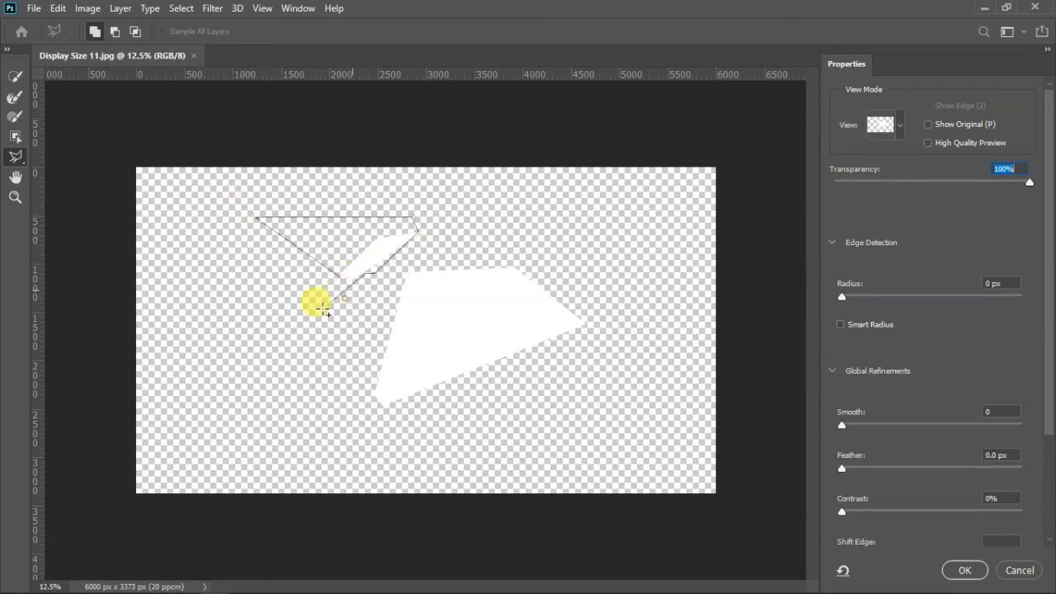
pyautogui.doubleClick(317, 309)
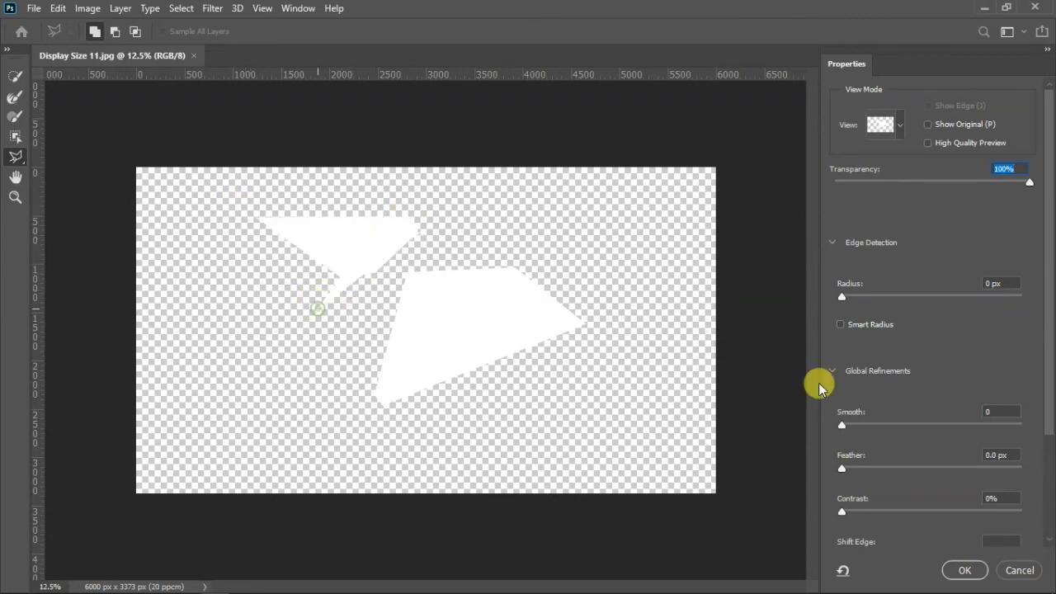
pyautogui.click(964, 571)
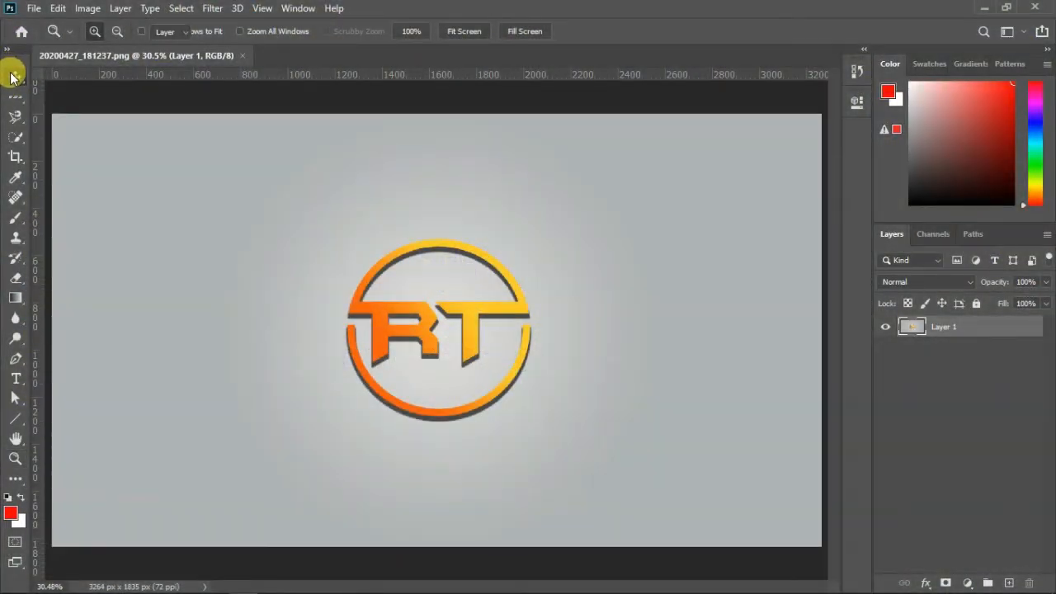
# - Shift the RT logo layer around with the Move tool and leave it slightly left of and above its original place
pyautogui.click(11, 76)
pyautogui.moveTo(413, 288); pyautogui.dragTo(702, 321)
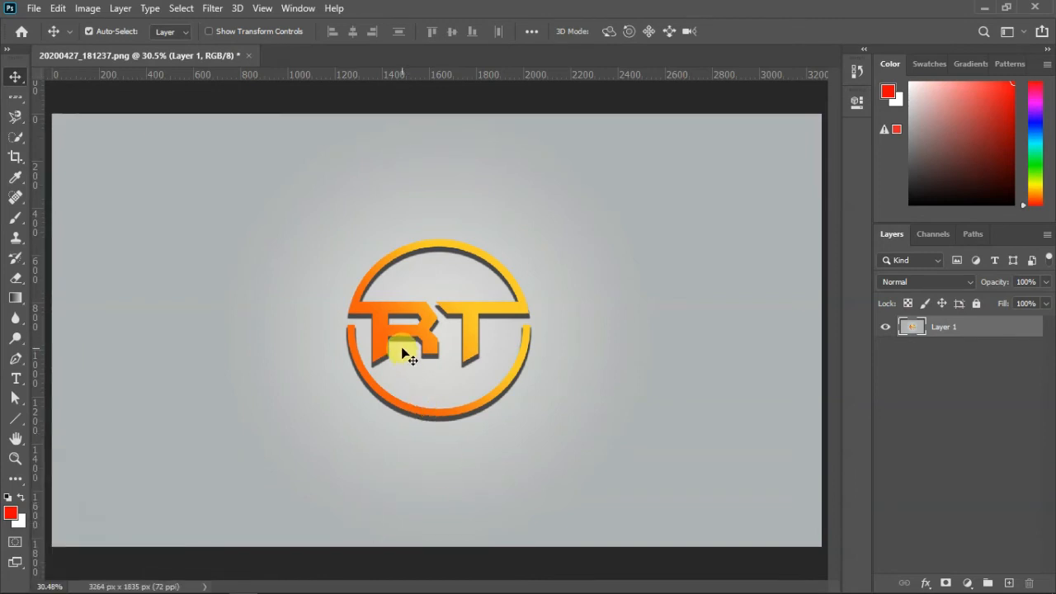
pyautogui.moveTo(389, 283); pyautogui.dragTo(485, 244)
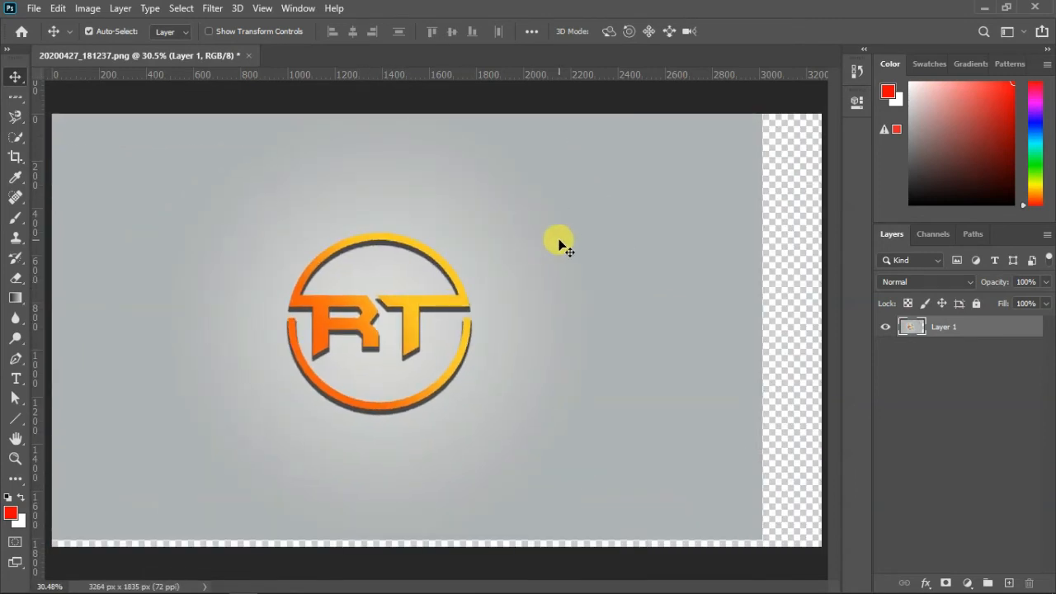
# - Switch to the Zoom tool and back to the Move tool, and shift the RT logo layer to the right
pyautogui.press('z')
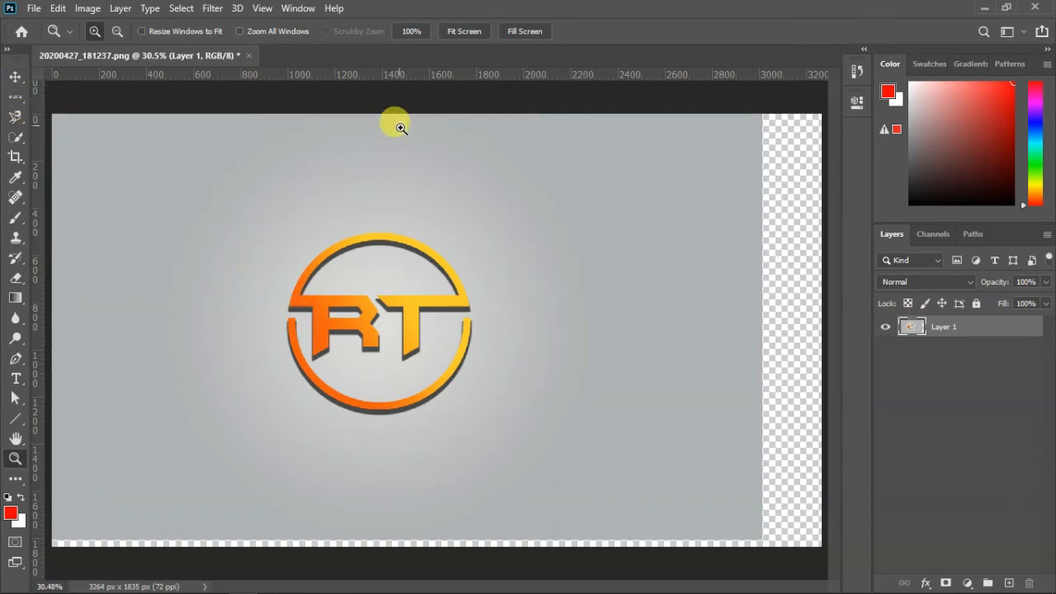
pyautogui.press('v')
pyautogui.moveTo(458, 217); pyautogui.dragTo(583, 210)
# - Make the standard Lasso, Rectangular Marquee and Object Selection tools the active variants of their tool groups
pyautogui.click(20, 115)
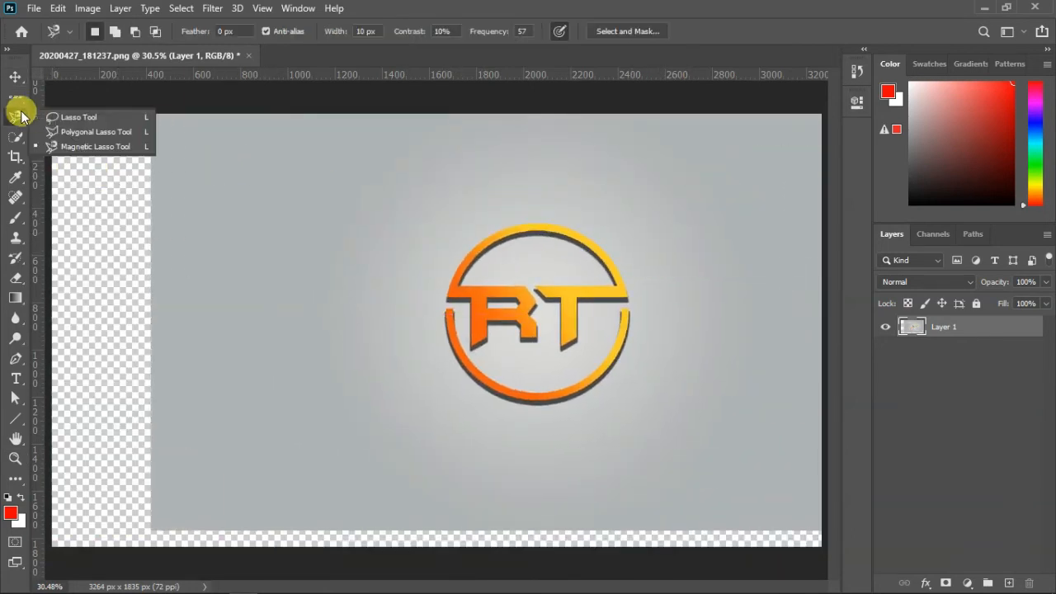
pyautogui.click(66, 112)
pyautogui.click(20, 98)
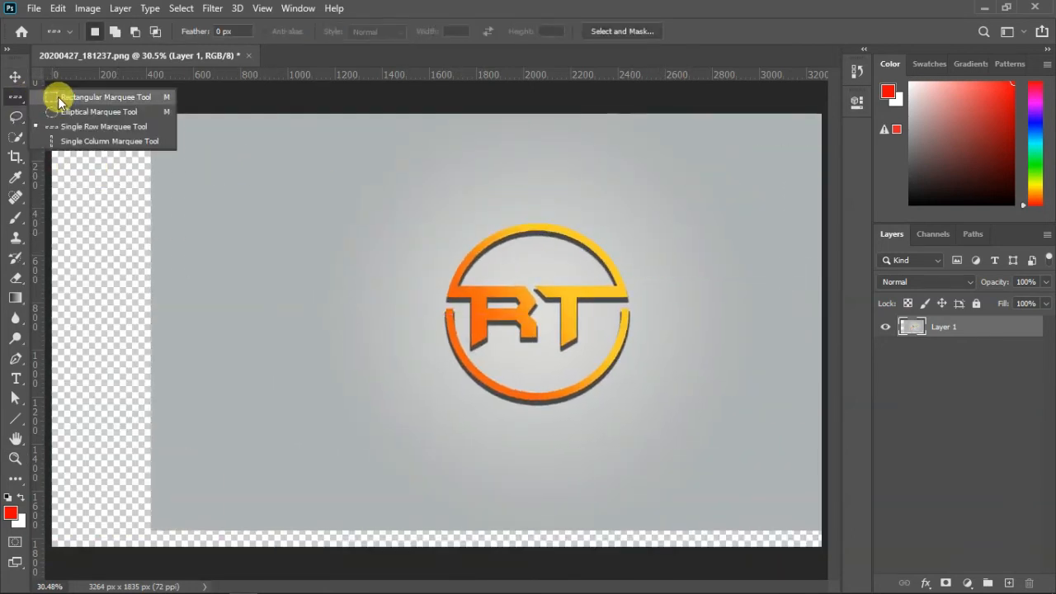
pyautogui.click(52, 98)
pyautogui.click(16, 142)
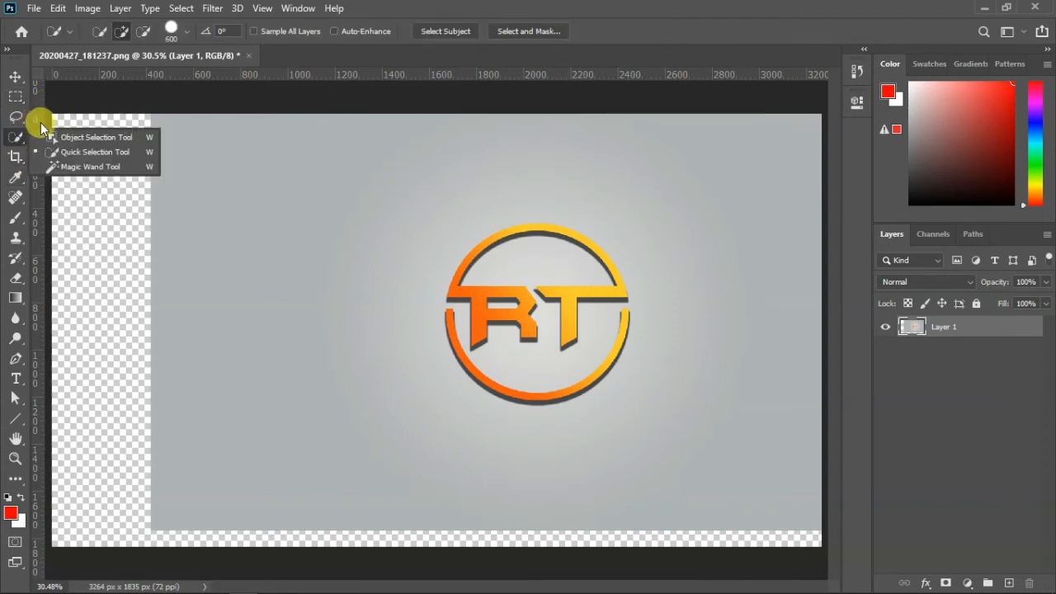
pyautogui.click(69, 138)
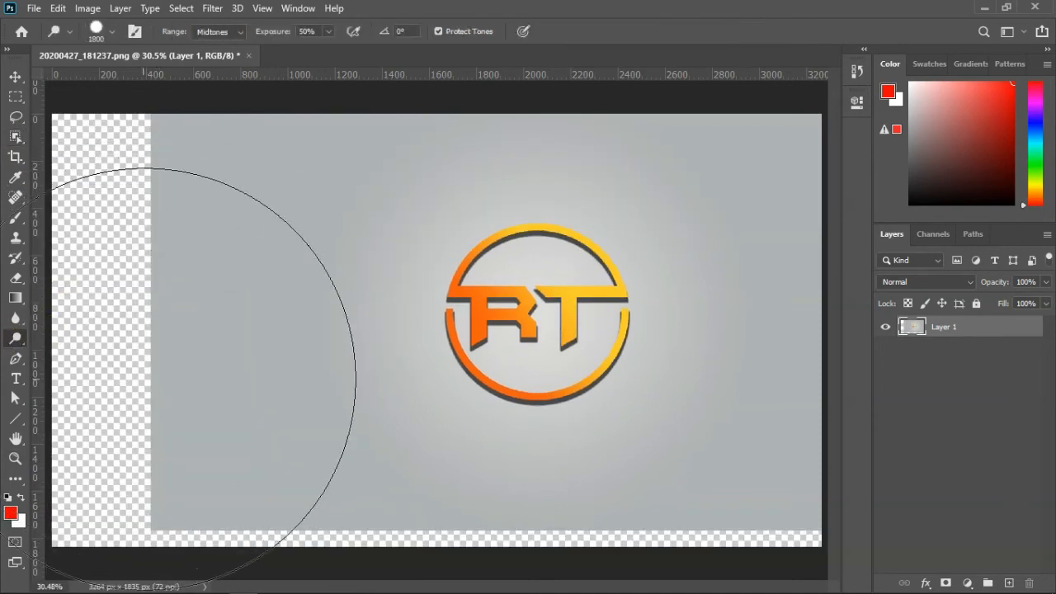
# - Lighten the grey background from the RT logo to the layer's left edge with the 1800 px Dodge brush, and switch to Path Selection
pyautogui.moveTo(483, 330)
pyautogui.mouseDown()
pyautogui.moveTo(330, 354)
pyautogui.moveTo(8, 350)
pyautogui.mouseUp()
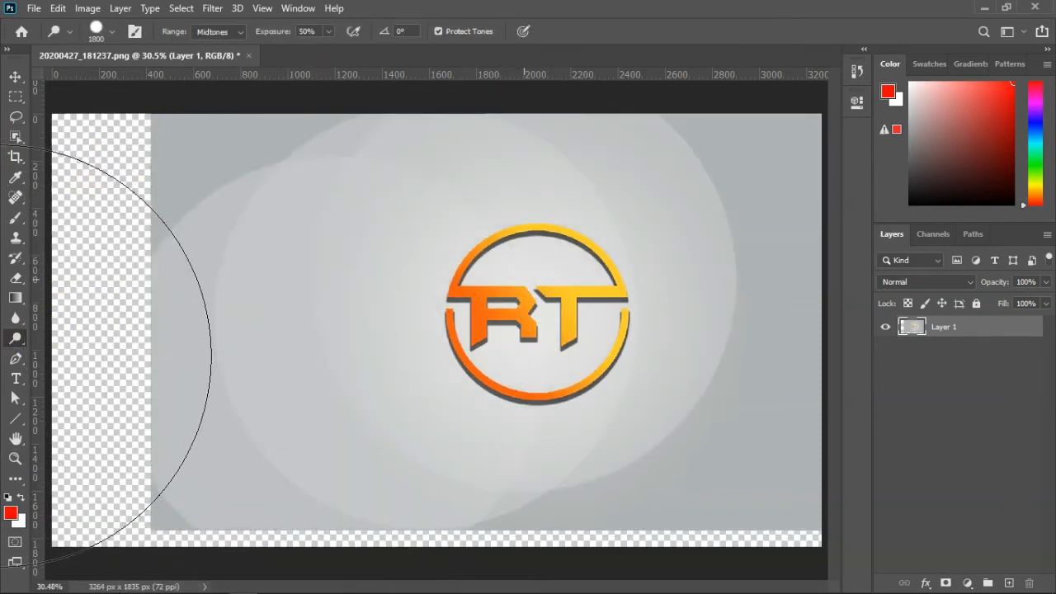
pyautogui.rightClick(16, 339)
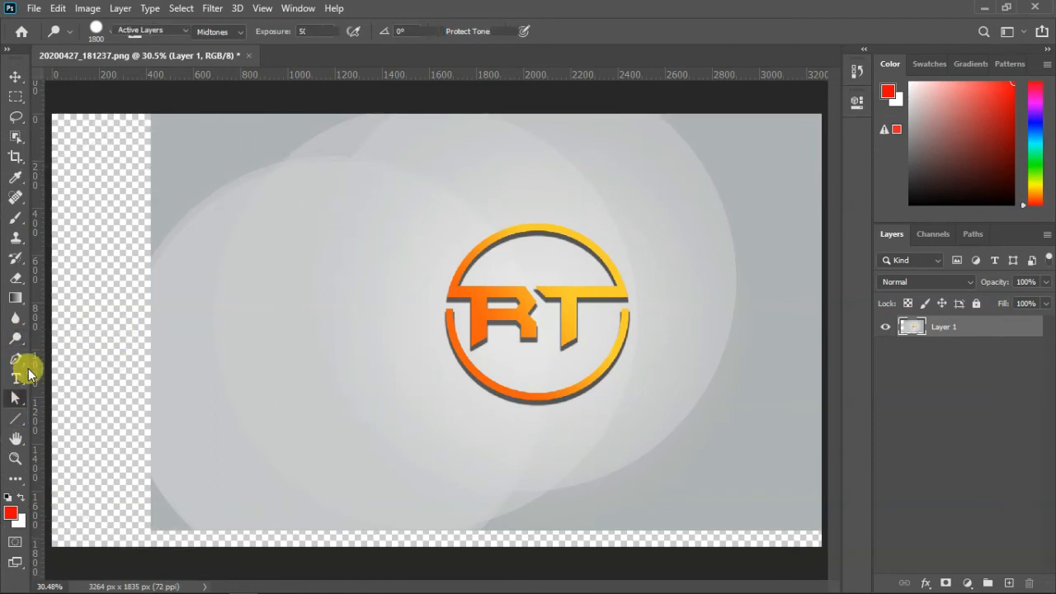
pyautogui.click(16, 399)
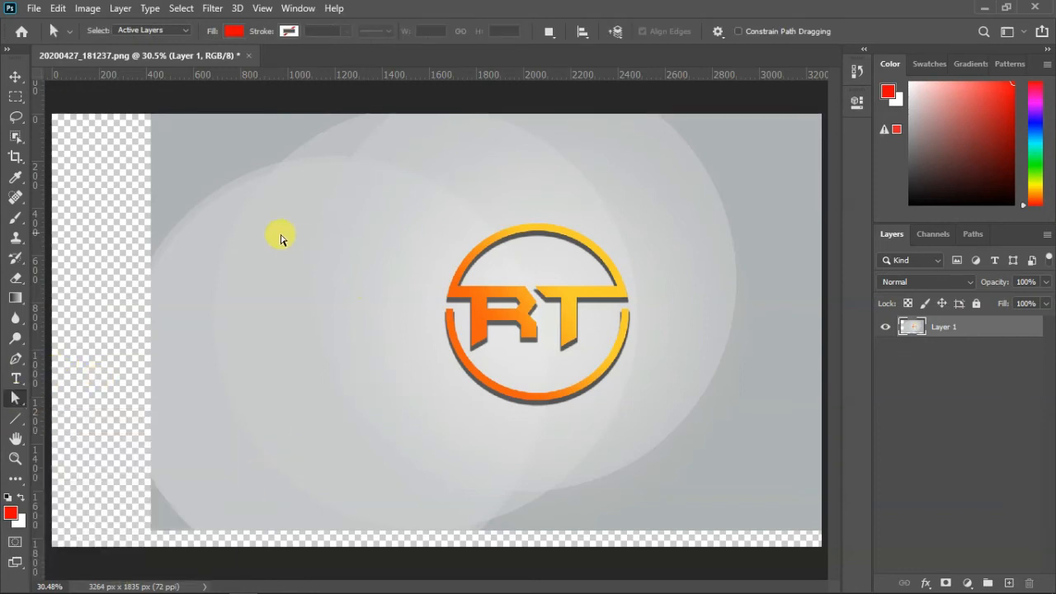
pyautogui.moveTo(283, 212); pyautogui.dragTo(104, 299)
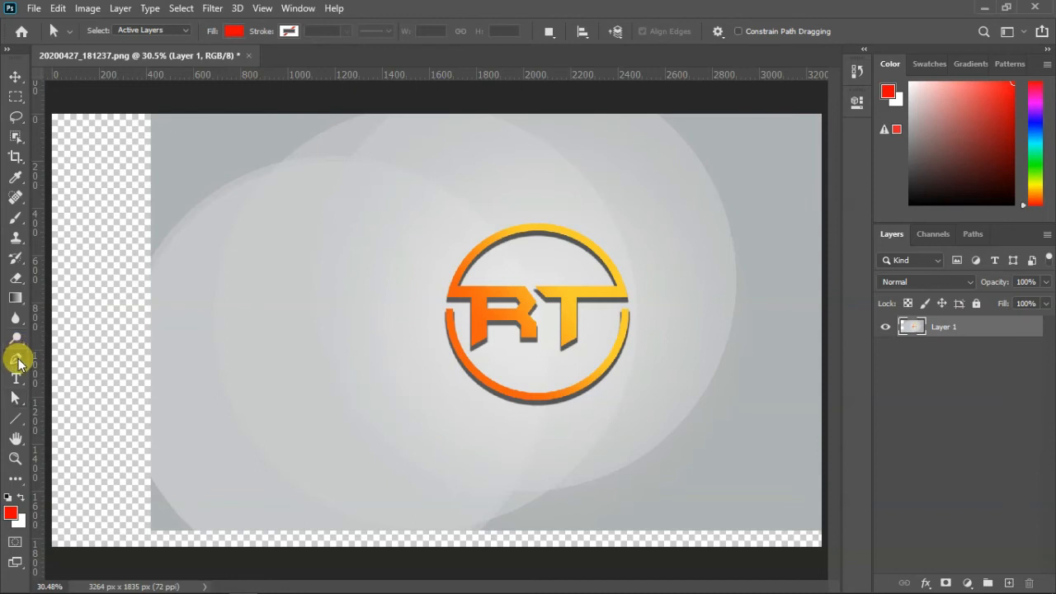
# - Switch through the Pen, Eraser, Type and Rectangular Marquee tools, ending on the Brush tool
pyautogui.click(18, 360)
pyautogui.click(17, 281)
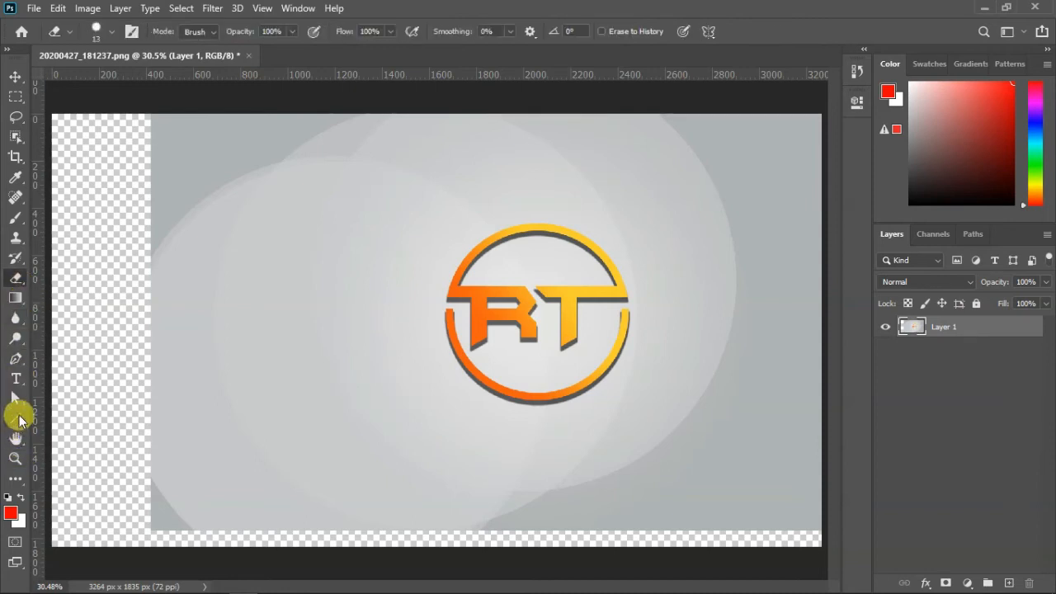
pyautogui.click(14, 381)
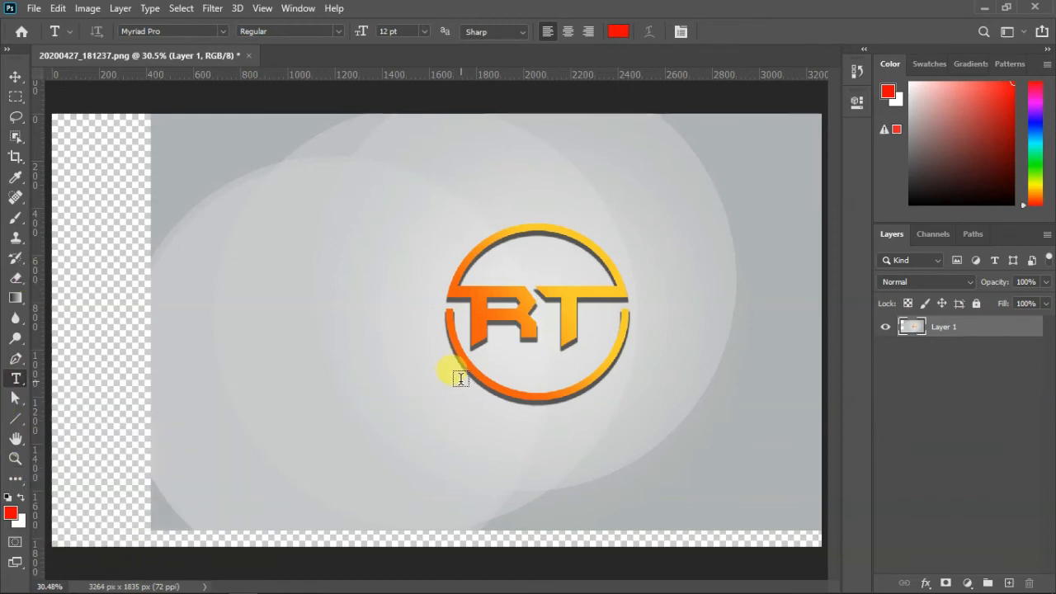
pyautogui.press('m')
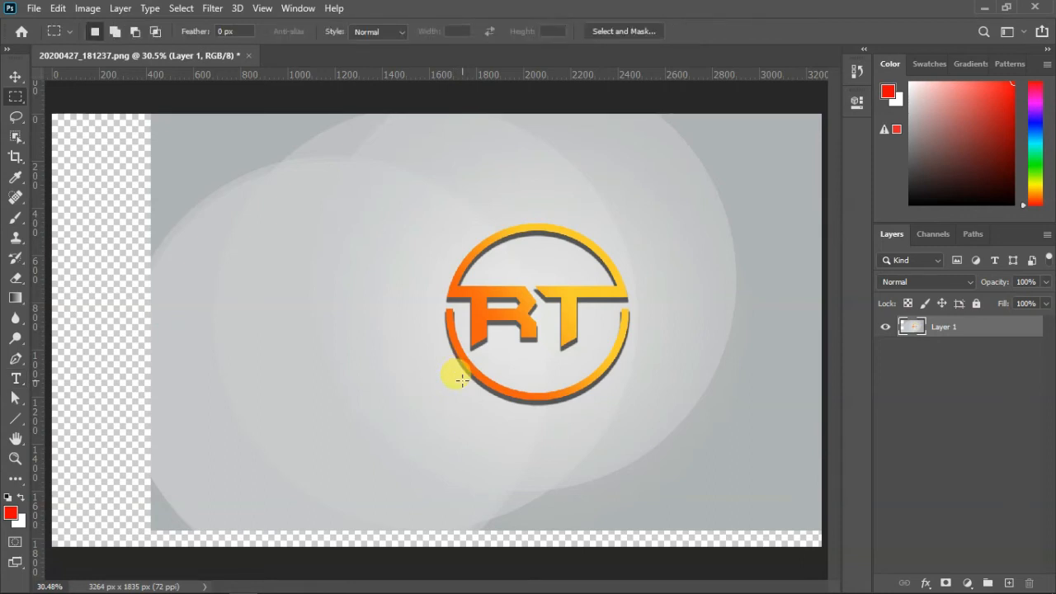
pyautogui.press('t')
pyautogui.press('m')
pyautogui.press('b')
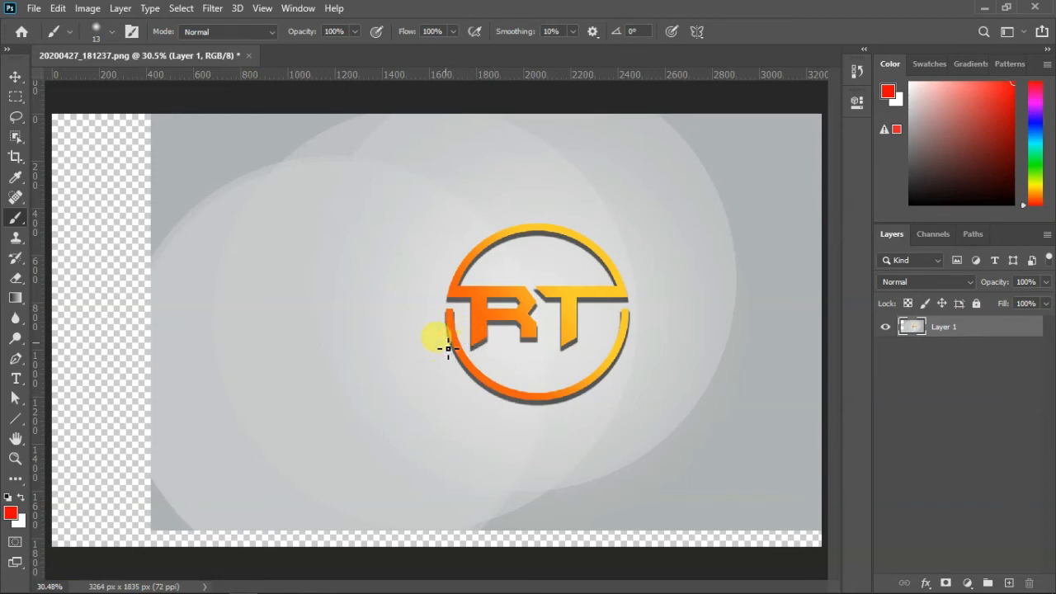
# - Shift the RT logo layer horizontally to the left with the Move tool, and change to the Zoom tool
pyautogui.click(16, 76)
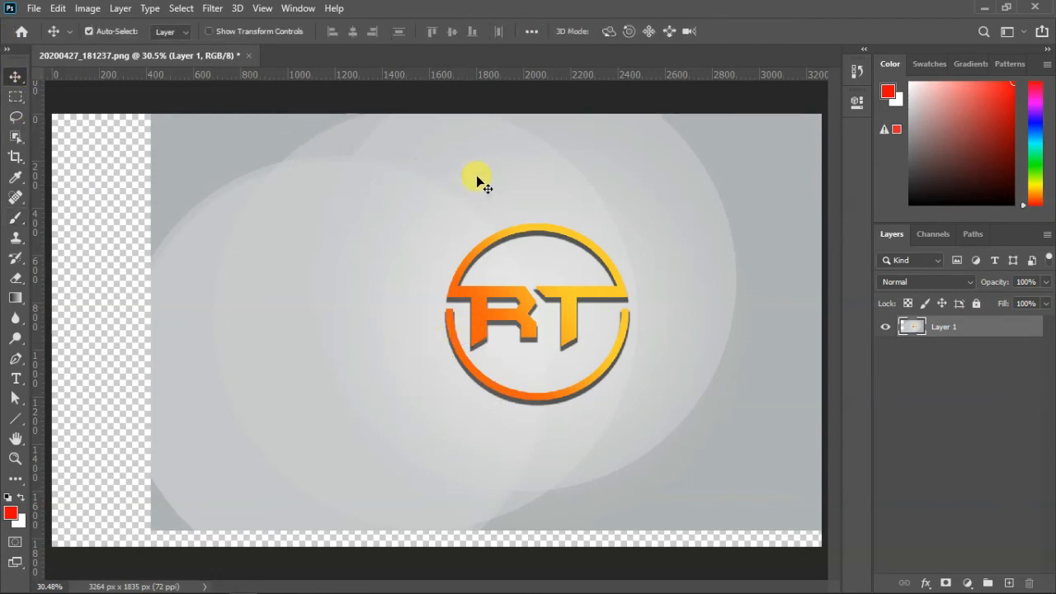
pyautogui.moveTo(478, 177); pyautogui.dragTo(435, 207)
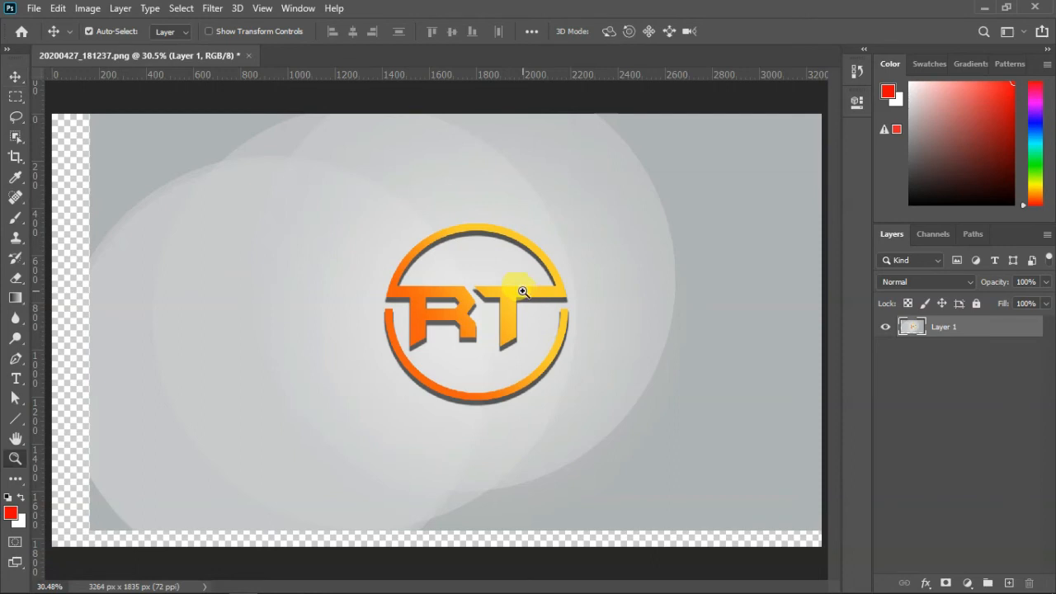
pyautogui.rightClick(521, 294)
pyautogui.click(527, 298)
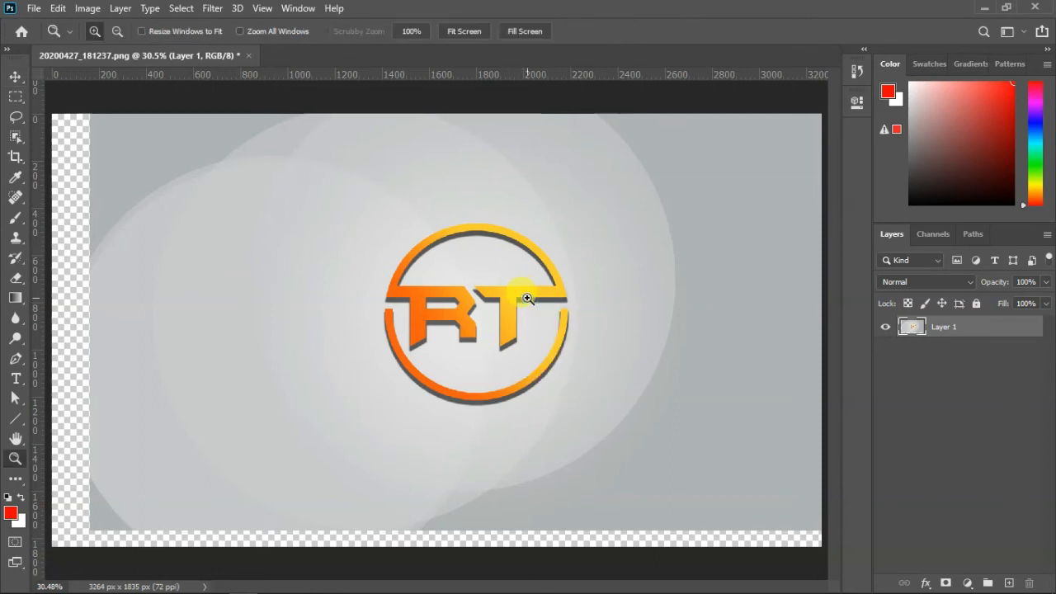
# - Switch to the Rectangular Marquee and back to the Move tool, and move the RT logo layer about 226 px left and 36 px down
pyautogui.press('m')
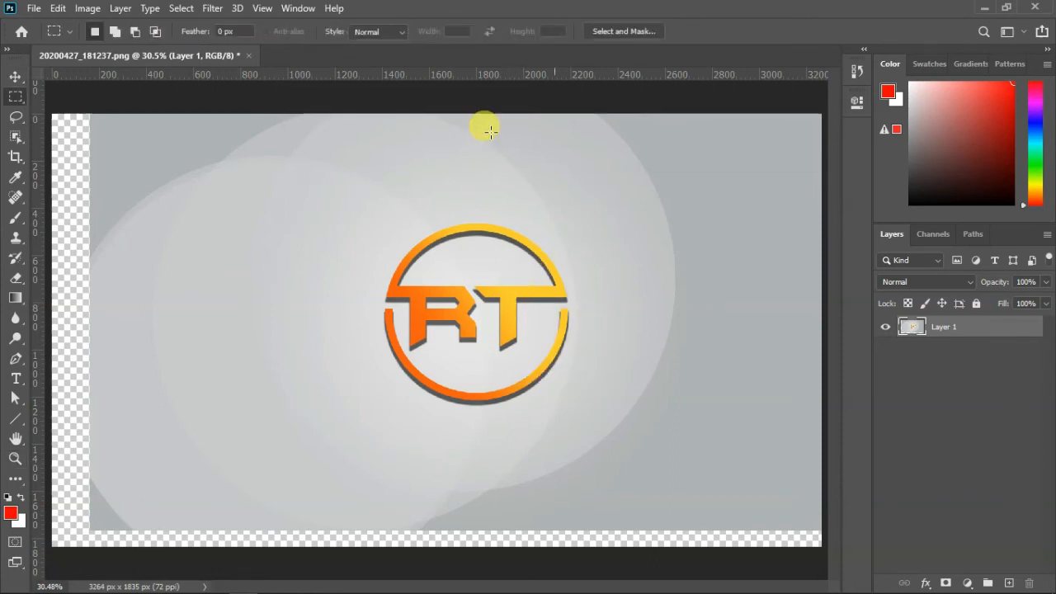
pyautogui.click(14, 76)
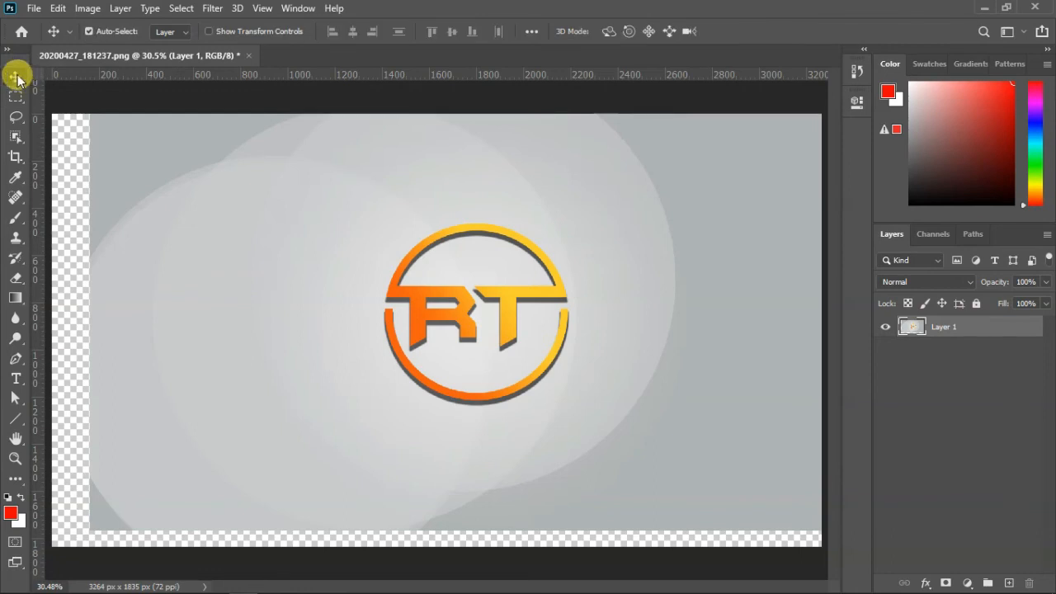
pyautogui.moveTo(382, 261); pyautogui.dragTo(329, 272)
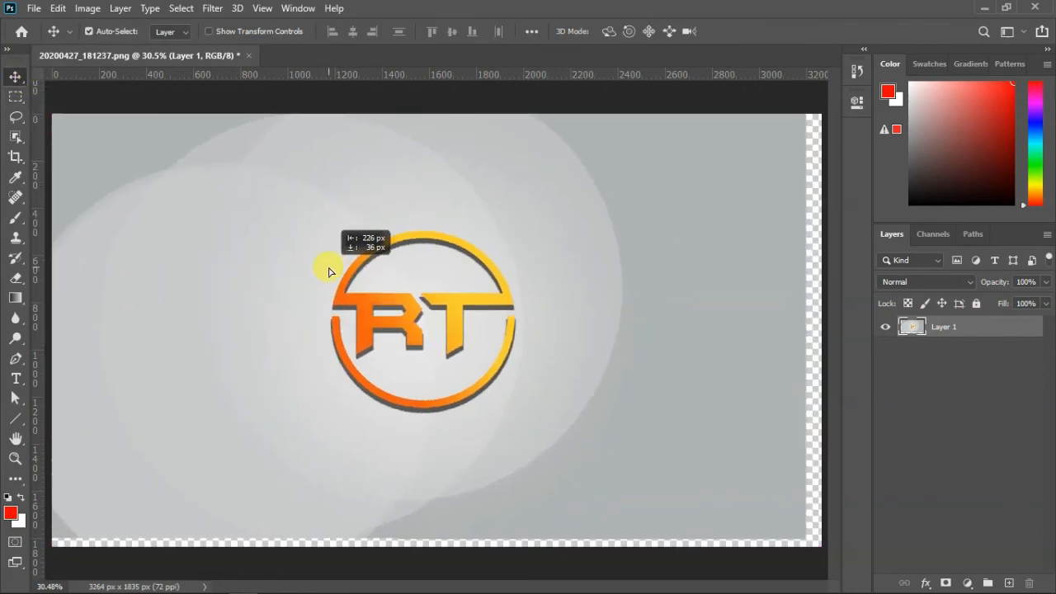
# - Activate the Blur tool, return to the Move tool, and nudge the RT logo layer slightly right and up
pyautogui.click(15, 317)
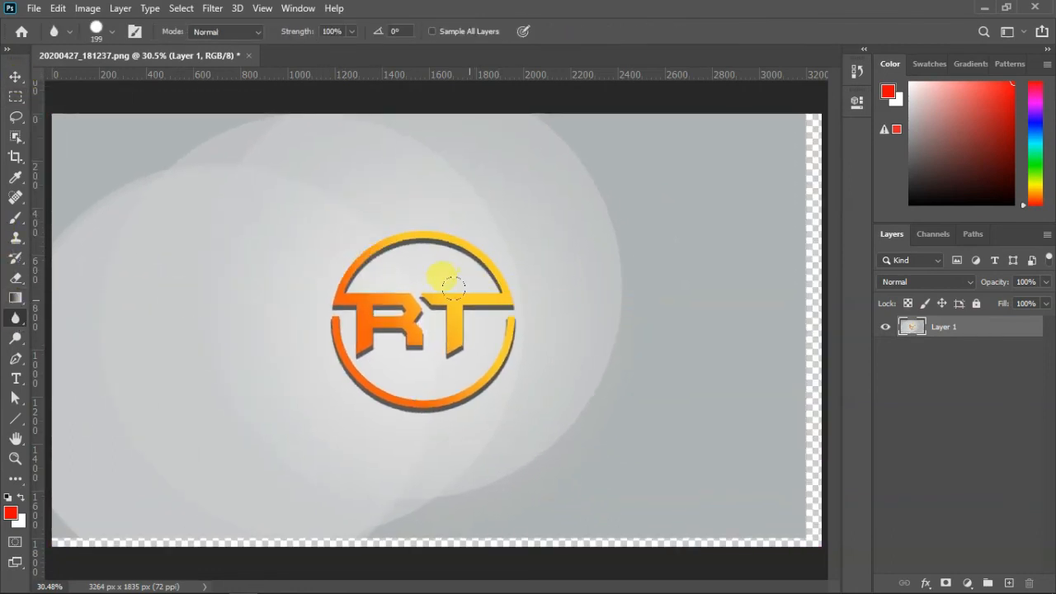
pyautogui.press('v')
pyautogui.moveTo(463, 294); pyautogui.dragTo(486, 285)
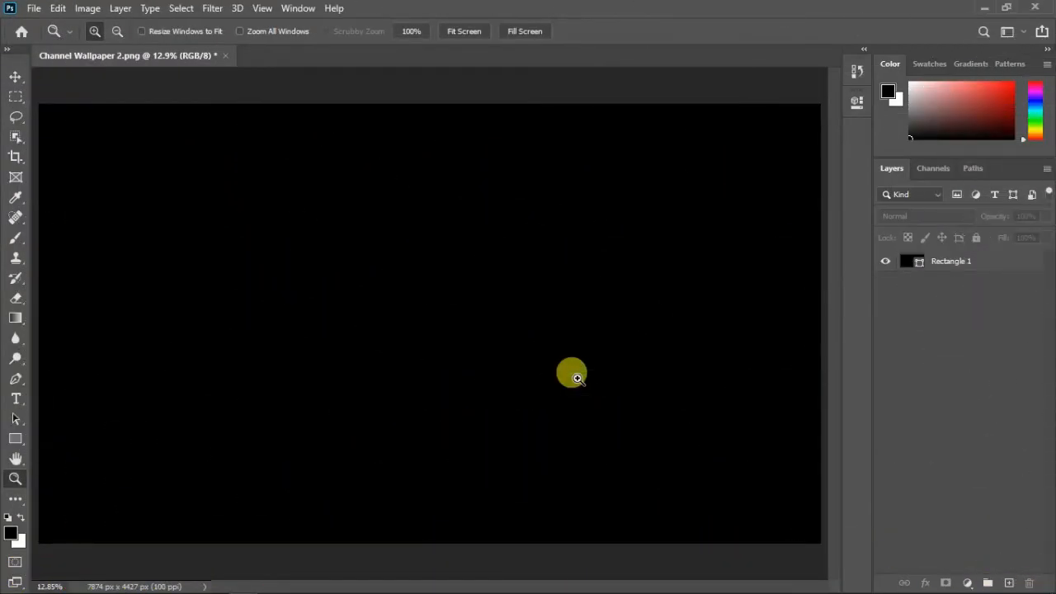
# - Show the rulers for Channel Wallpaper 2.png and fit the canvas to the screen
pyautogui.hotkey('ctrl', 'r')
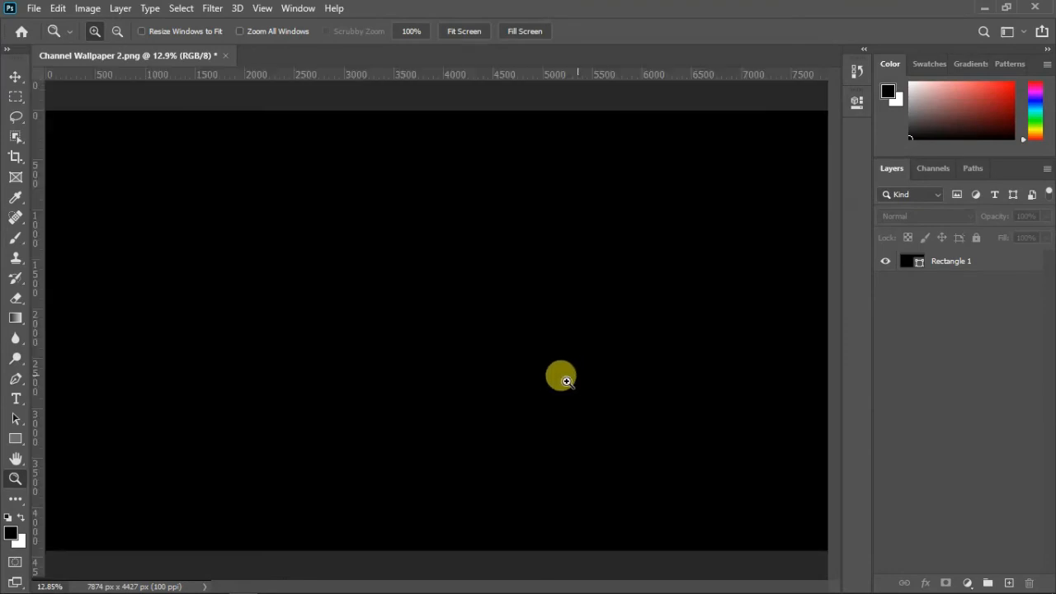
pyautogui.click(314, 9)
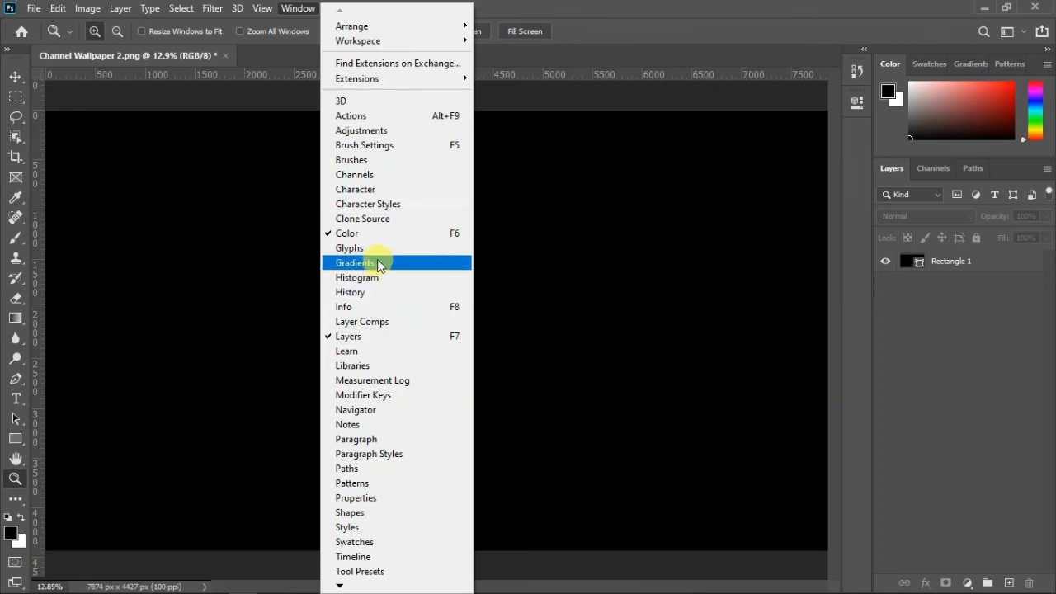
pyautogui.click(688, 284)
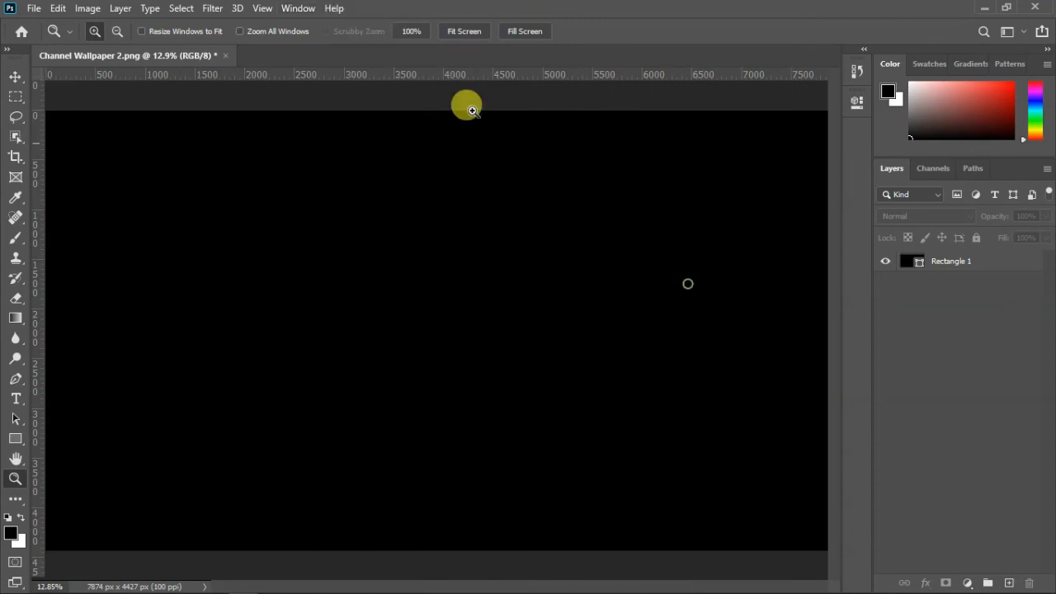
pyautogui.click(270, 9)
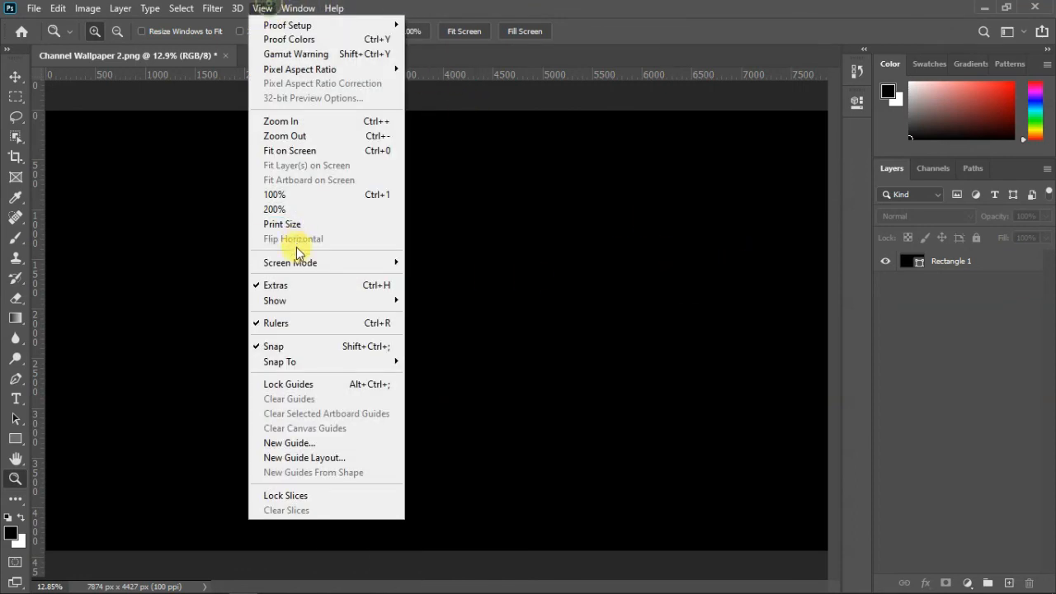
pyautogui.click(550, 296)
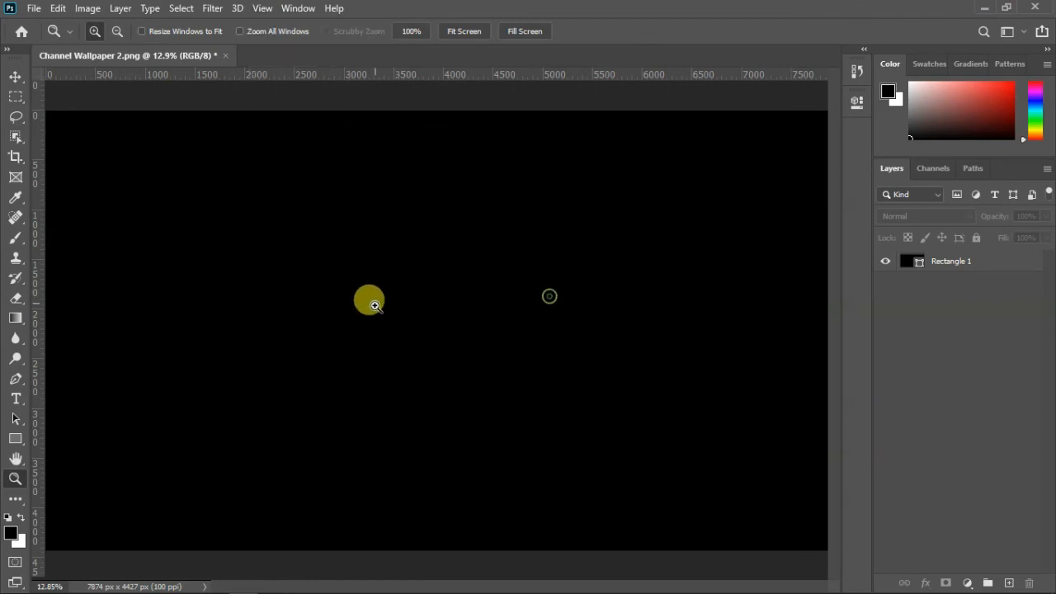
pyautogui.rightClick(373, 294)
pyautogui.click(431, 304)
# - Place horizontal guides at about 1826 px and 2886 px, and vertical guides at about 2988 px and 5035 px
pyautogui.click(15, 83)
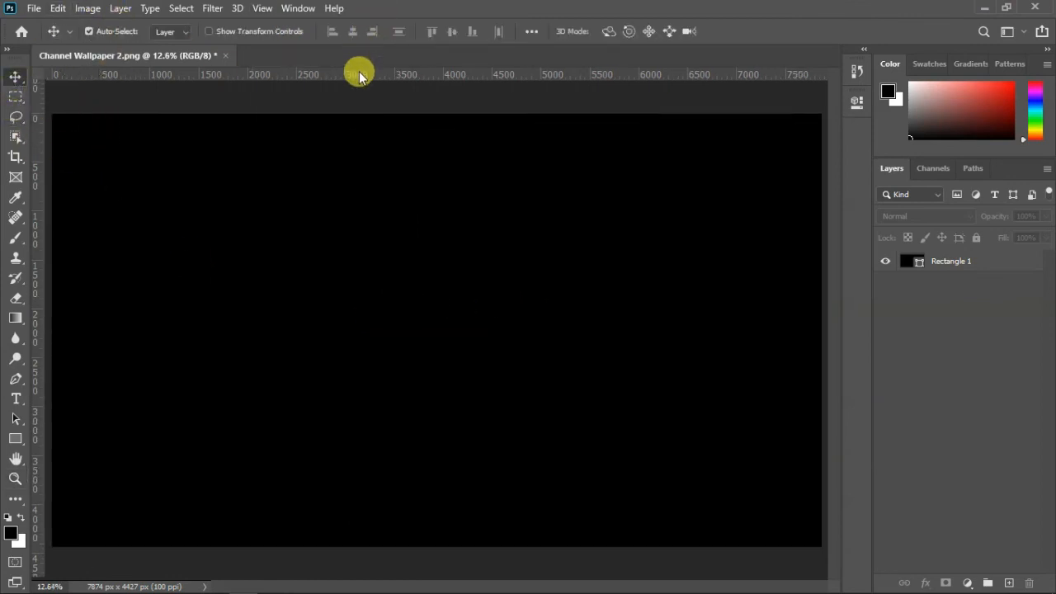
pyautogui.moveTo(360, 76); pyautogui.dragTo(372, 292)
pyautogui.moveTo(438, 75); pyautogui.dragTo(448, 396)
pyautogui.moveTo(35, 123); pyautogui.dragTo(243, 123)
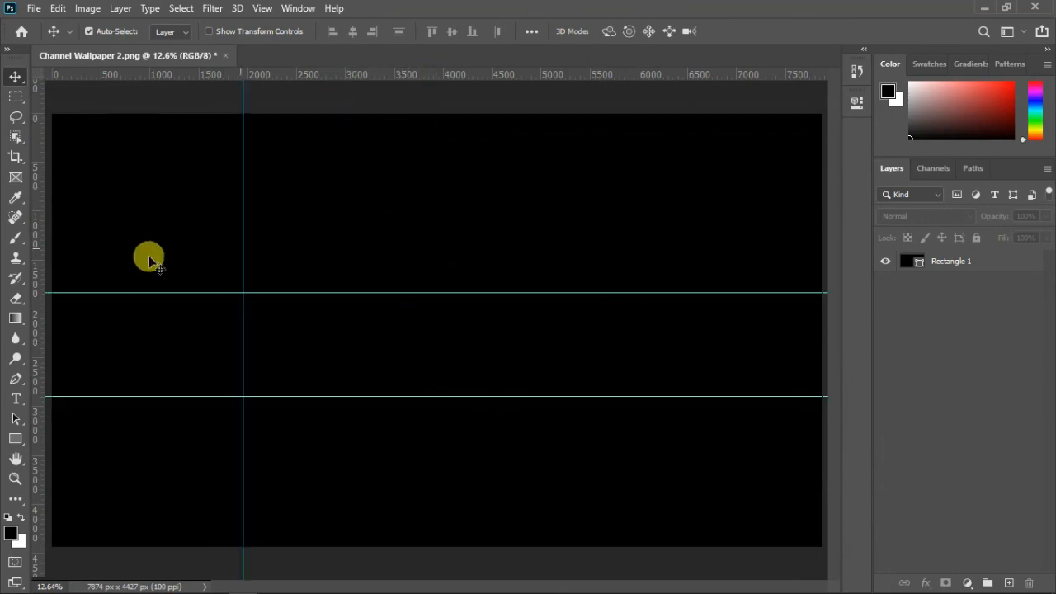
pyautogui.moveTo(34, 248); pyautogui.dragTo(545, 198)
pyautogui.moveTo(243, 217); pyautogui.dragTo(344, 218)
# - Draw a 2048 × 1060 px rectangle in the central cell between the four guides and fill it with red
pyautogui.click(14, 439)
pyautogui.moveTo(344, 292)
pyautogui.mouseDown()
pyautogui.moveTo(355, 339)
pyautogui.moveTo(545, 396)
pyautogui.mouseUp()
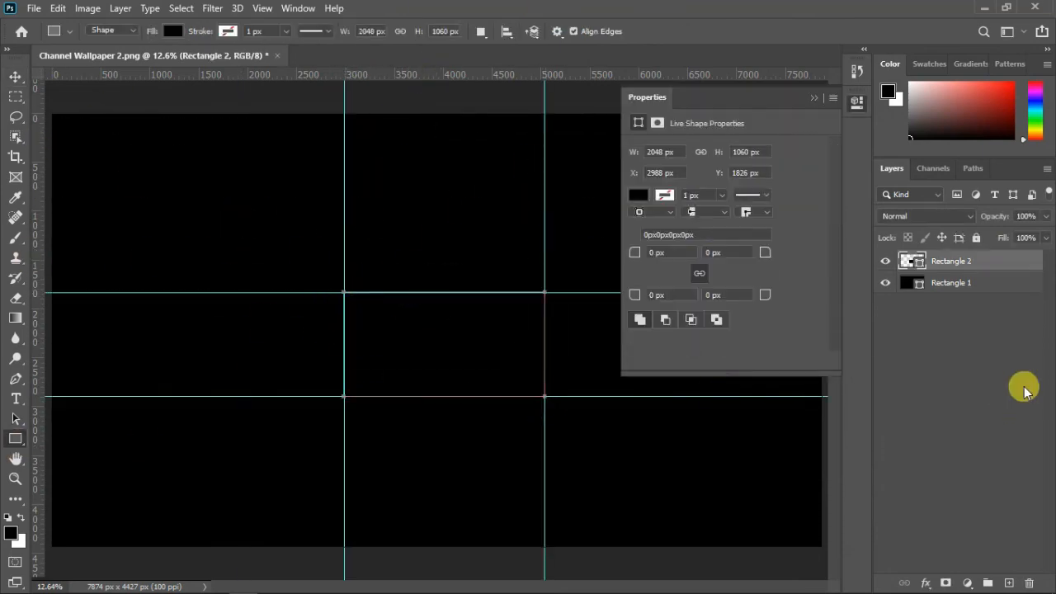
pyautogui.click(638, 194)
pyautogui.click(640, 277)
pyautogui.click(148, 214)
# - Draw a 2997 × 1060 px rectangle from the canvas's left edge to the first vertical guide, and open its fill options
pyautogui.moveTo(52, 292); pyautogui.dragTo(344, 396)
pyautogui.click(637, 195)
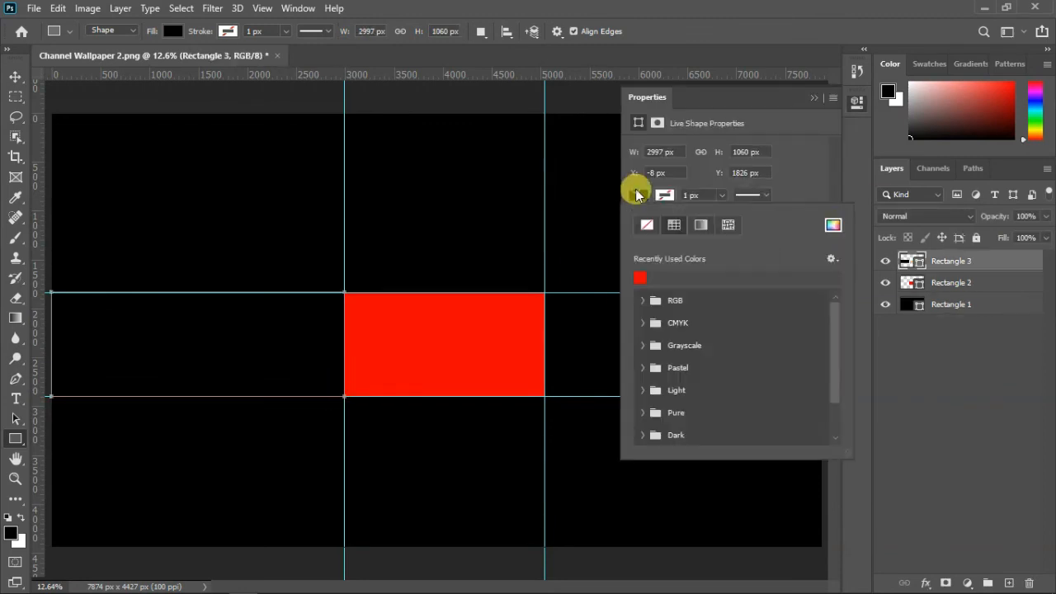
# - Try to recolour the left rectangle through the Solid Color picker by changing the hue, ending at 239°
pyautogui.click(833, 224)
pyautogui.click(540, 259)
pyautogui.click(660, 111)
pyautogui.click(940, 363)
pyautogui.click(935, 262)
pyautogui.click(637, 195)
pyautogui.click(833, 225)
pyautogui.click(538, 182)
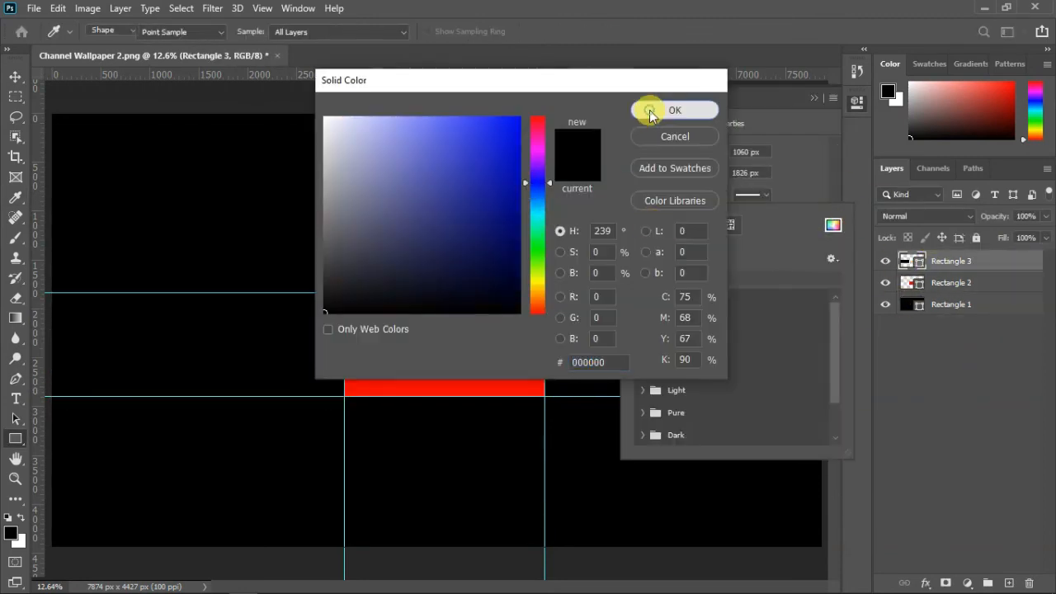
pyautogui.click(650, 110)
# - Fill the left rectangle with the recently used red and collapse its properties
pyautogui.click(641, 278)
pyautogui.click(813, 98)
# - Draw a 2879 × 1060 px rectangle from the second vertical guide to the canvas's right edge and fill it with red
pyautogui.moveTo(544, 292)
pyautogui.mouseDown()
pyautogui.moveTo(816, 385)
pyautogui.moveTo(821, 396)
pyautogui.mouseUp()
pyautogui.click(638, 195)
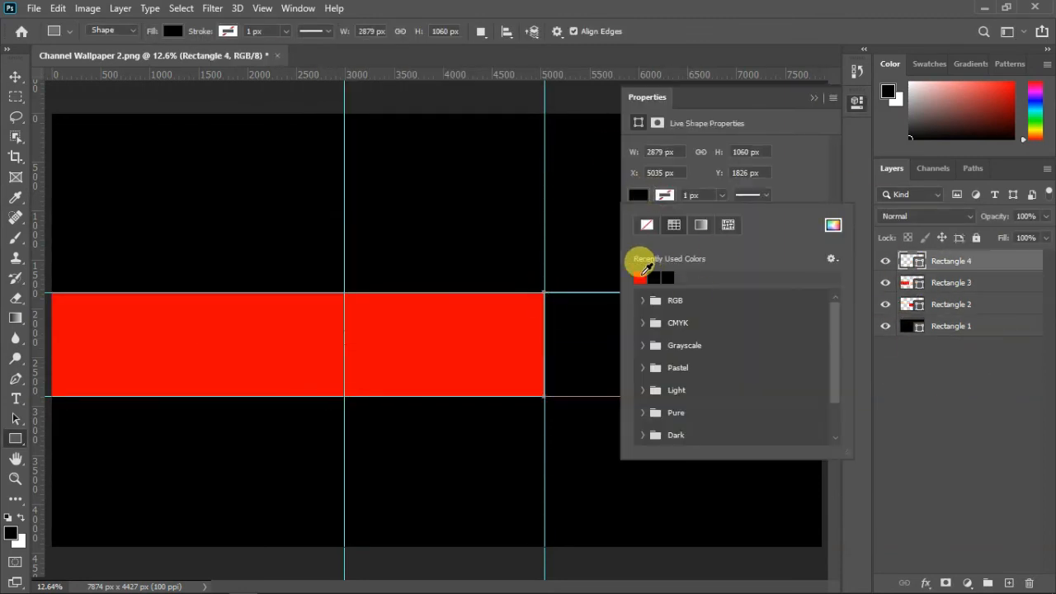
pyautogui.click(640, 278)
# - Remove both vertical and both horizontal guides from the canvas with the Move tool, and deselect all layers
pyautogui.click(15, 77)
pyautogui.click(344, 195)
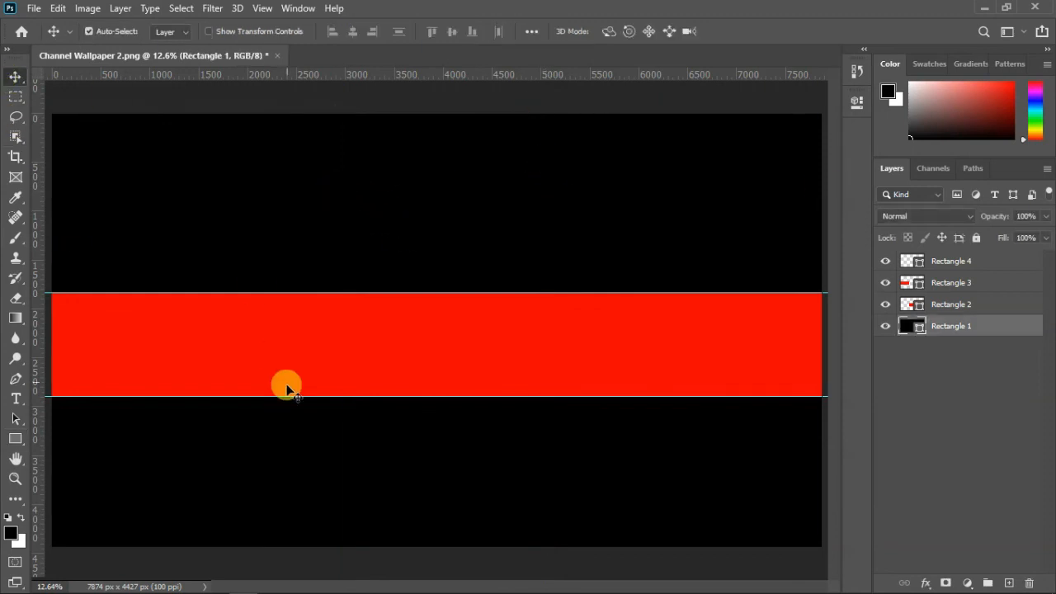
pyautogui.moveTo(287, 388); pyautogui.dragTo(342, 28)
pyautogui.moveTo(341, 74)
pyautogui.mouseDown()
pyautogui.moveTo(531, 333)
pyautogui.moveTo(454, 333)
pyautogui.moveTo(341, 74)
pyautogui.mouseUp()
pyautogui.click(946, 408)
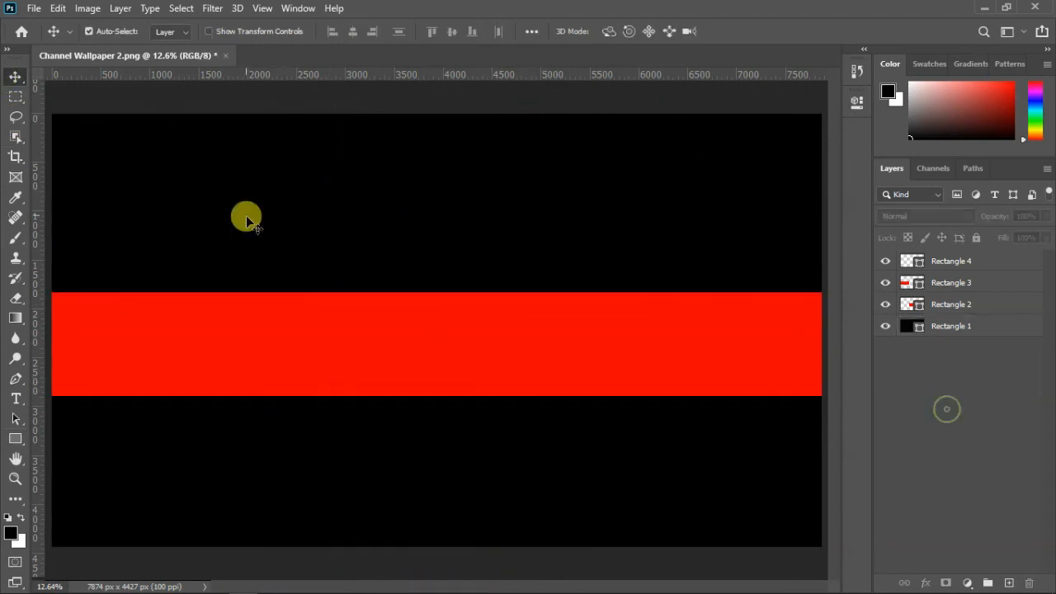